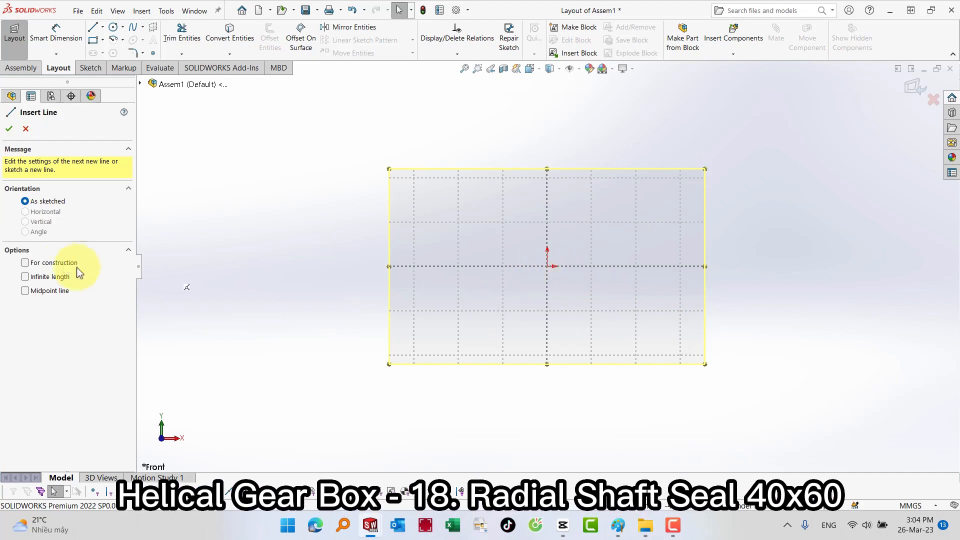
Draw a horizontal construction line ending at the origin and a vertical construction line rising about 83 mm from it
{"action": "left_click", "coordinate": [425, 266]}
{"action": "left_click", "coordinate": [547, 266]}
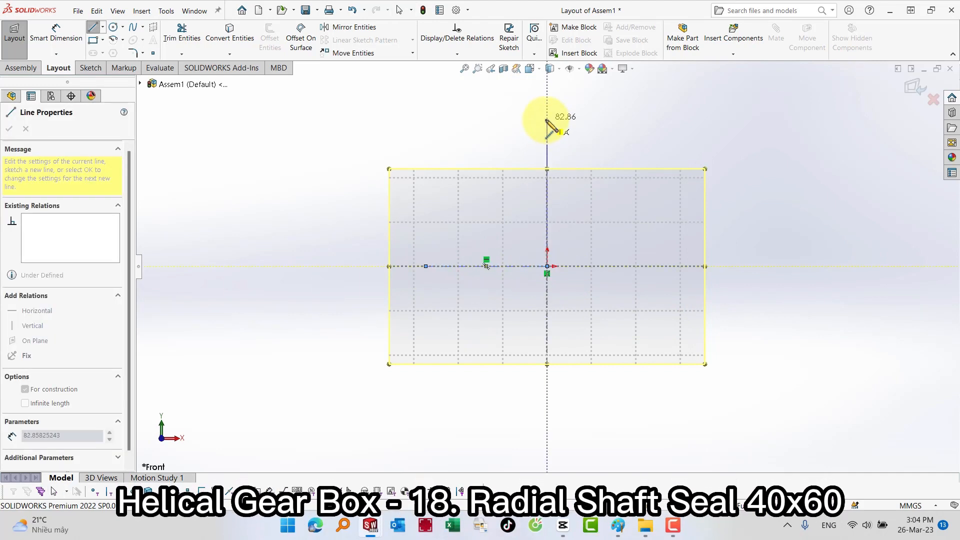
{"action": "left_click", "coordinate": [547, 120]}
{"action": "key", "text": "Escape"}
{"action": "key", "text": "f"}
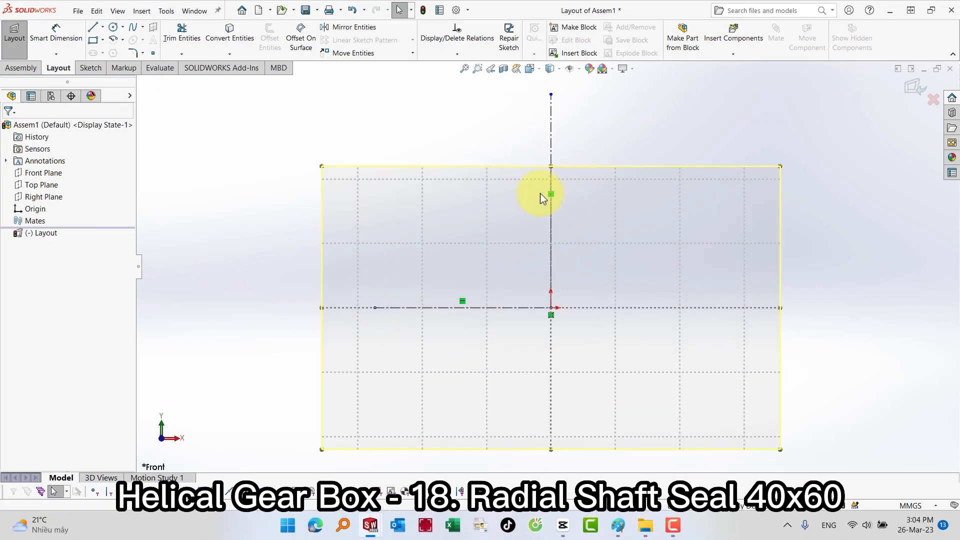
Start the seal profile with a horizontal top edge about 12 mm long ending on the vertical centerline, continued down along the centerline
{"action": "scroll", "coordinate": [540, 195], "scroll_direction": "down", "scroll_amount": 4}
{"action": "key", "text": "s"}
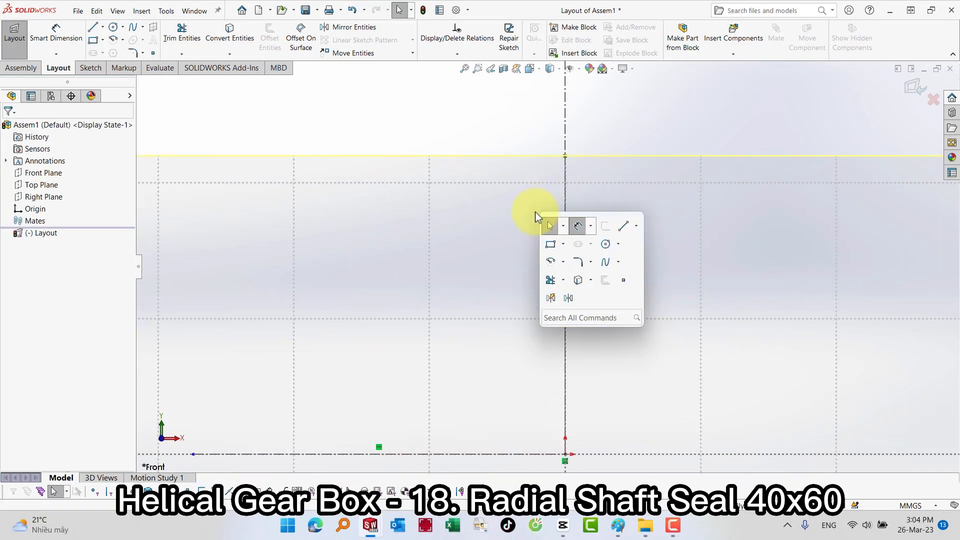
{"action": "left_click", "coordinate": [619, 232]}
{"action": "left_click", "coordinate": [500, 196]}
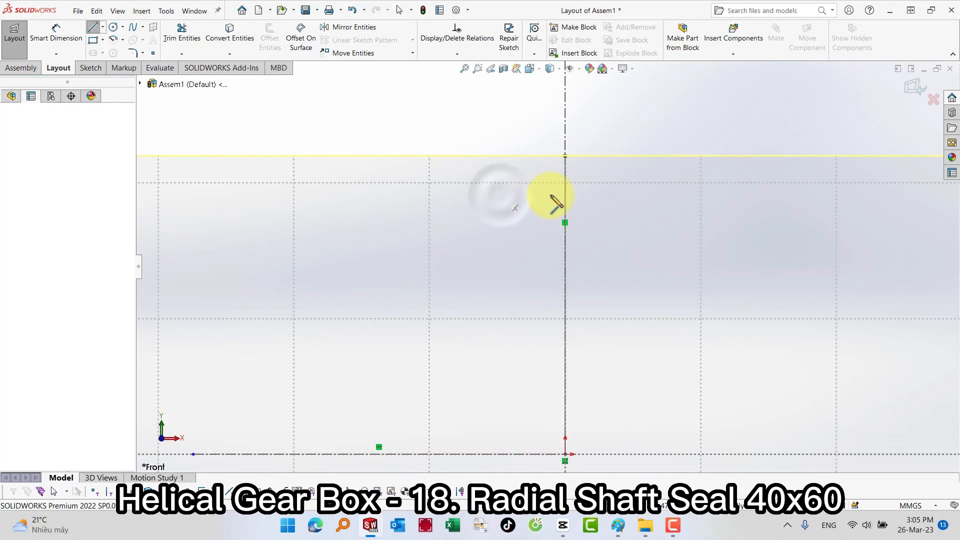
{"action": "left_click", "coordinate": [565, 194]}
{"action": "left_click", "coordinate": [565, 241]}
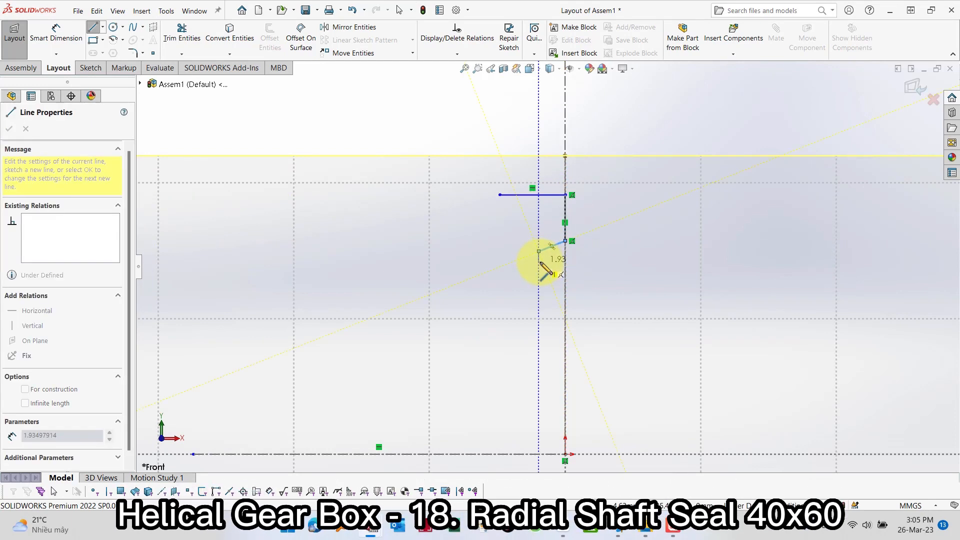
Continue the profile with a sloped line, a short vertical of about 2 mm, a parallel slope to the lip tip, and the lip's left side
{"action": "left_click", "coordinate": [538, 251]}
{"action": "left_click", "coordinate": [504, 276]}
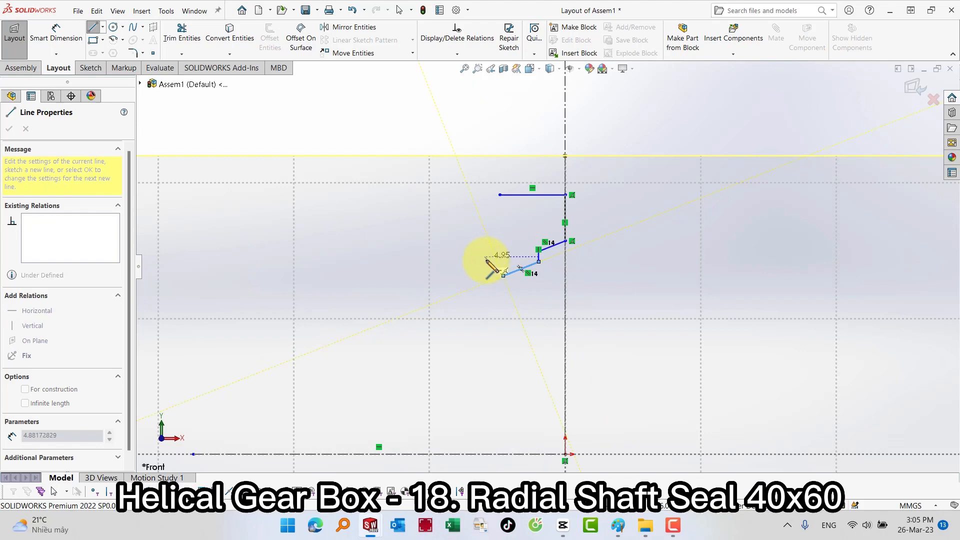
{"action": "left_click", "coordinate": [488, 261]}
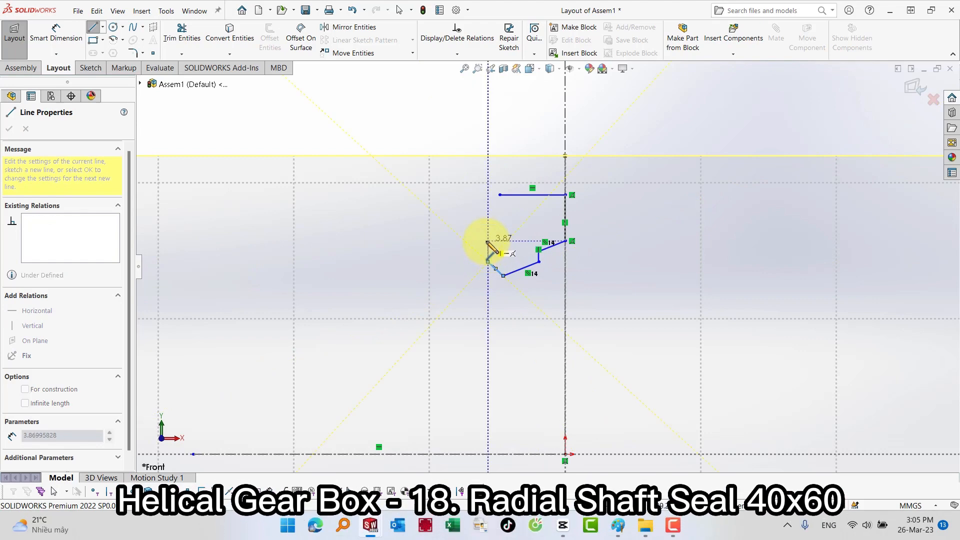
{"action": "left_click", "coordinate": [488, 238]}
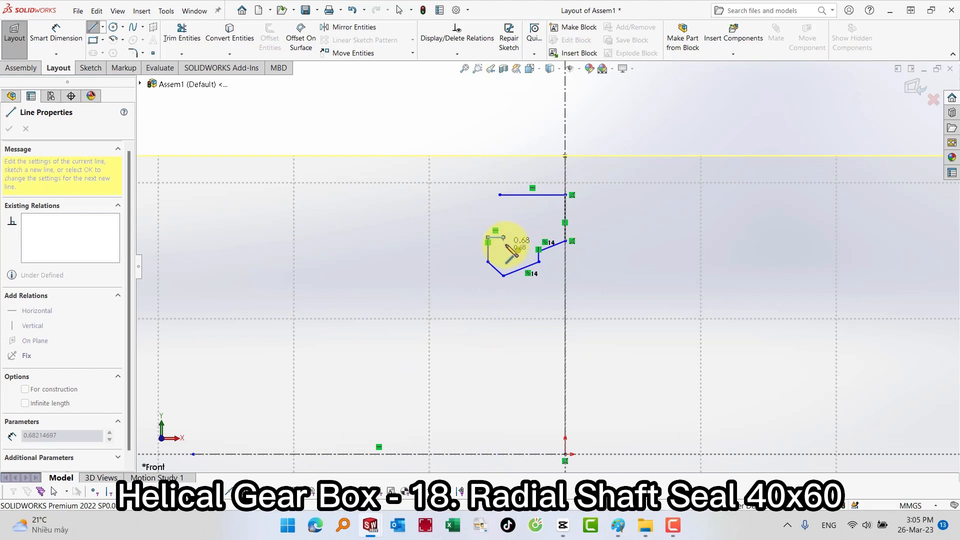
Close the profile with a spring-groove arc between two short horizontal ledges, then a stepped inner outline back to the top edge
{"action": "left_click", "coordinate": [530, 241]}
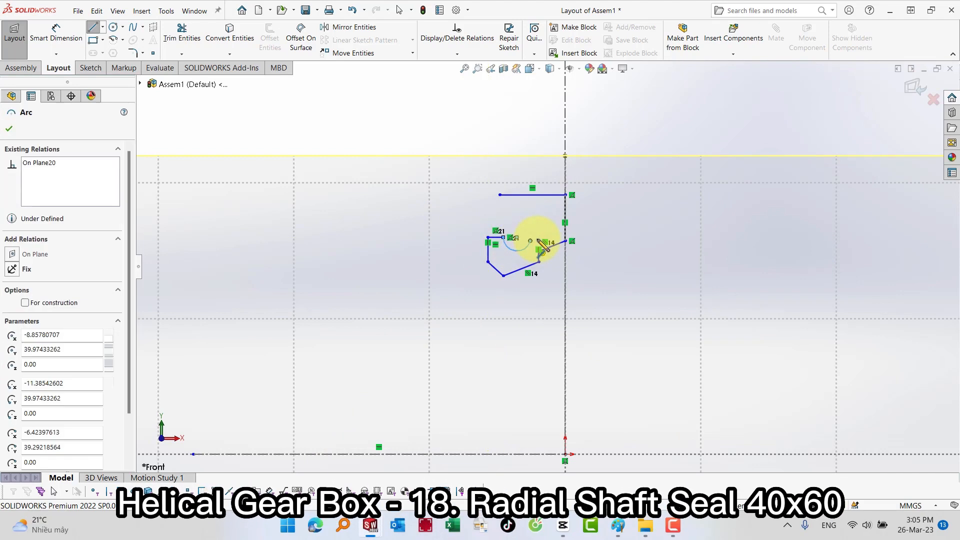
{"action": "left_click", "coordinate": [542, 241]}
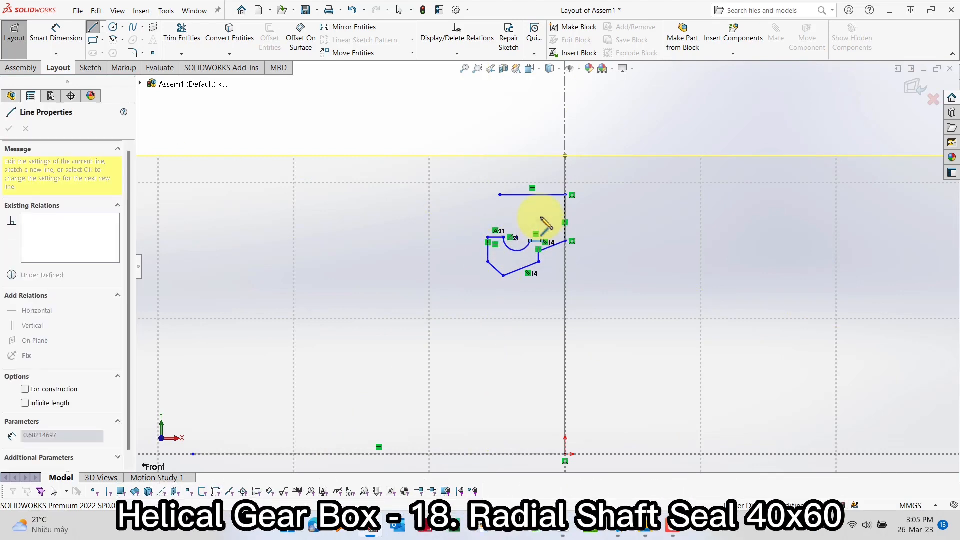
{"action": "left_click", "coordinate": [543, 211]}
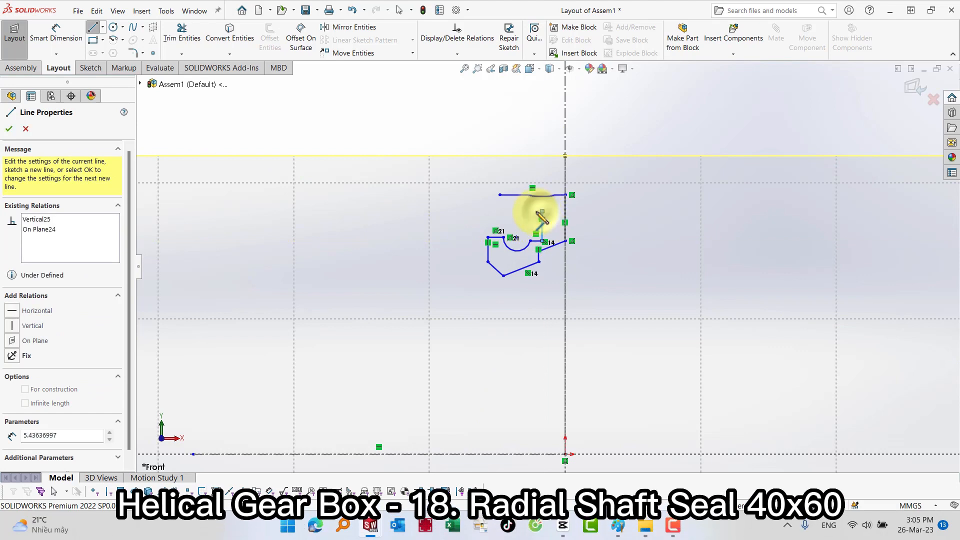
{"action": "left_click", "coordinate": [500, 211]}
{"action": "left_click", "coordinate": [499, 195]}
{"action": "key", "text": "Escape"}
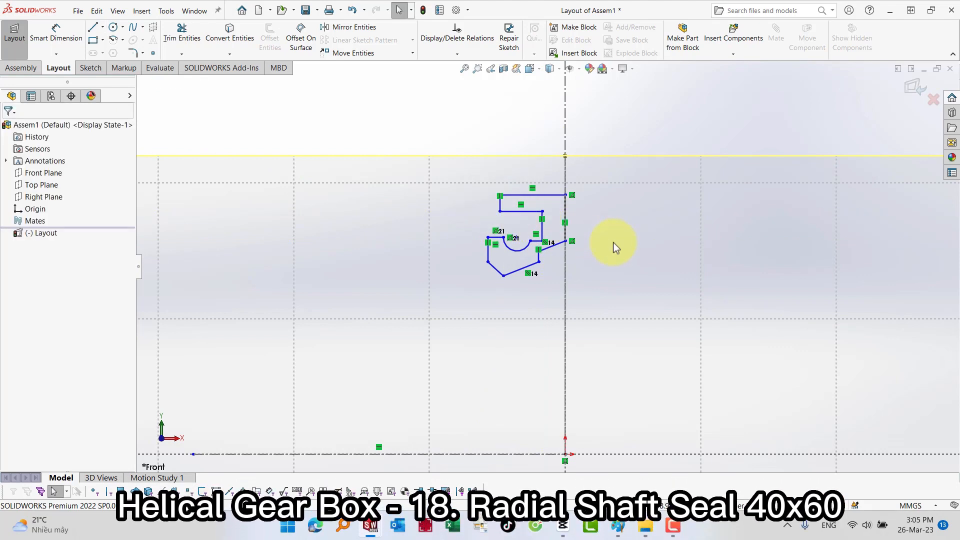
Dimension the profile's top edge to 10 mm and its short left end edge to 2 mm
{"action": "key", "text": "s"}
{"action": "left_click", "coordinate": [665, 249]}
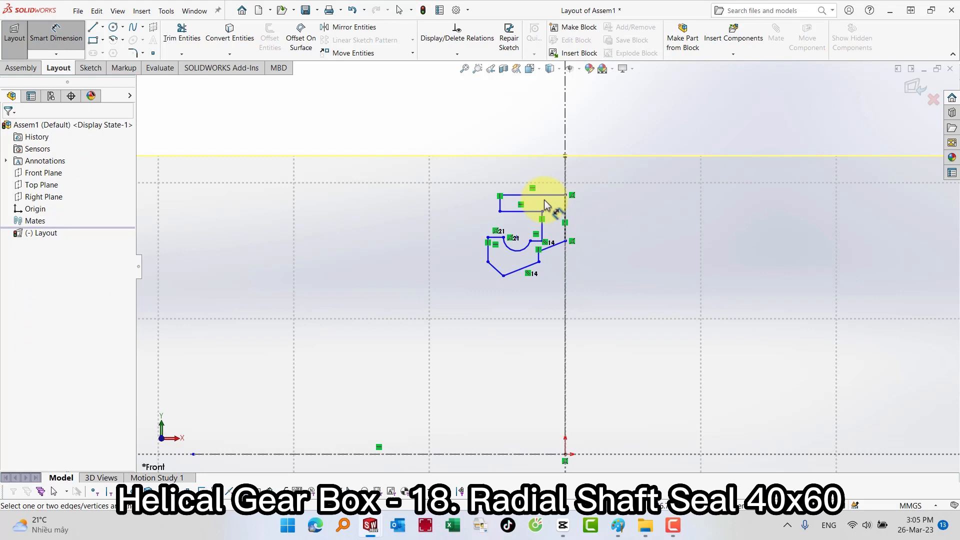
{"action": "left_click", "coordinate": [527, 169]}
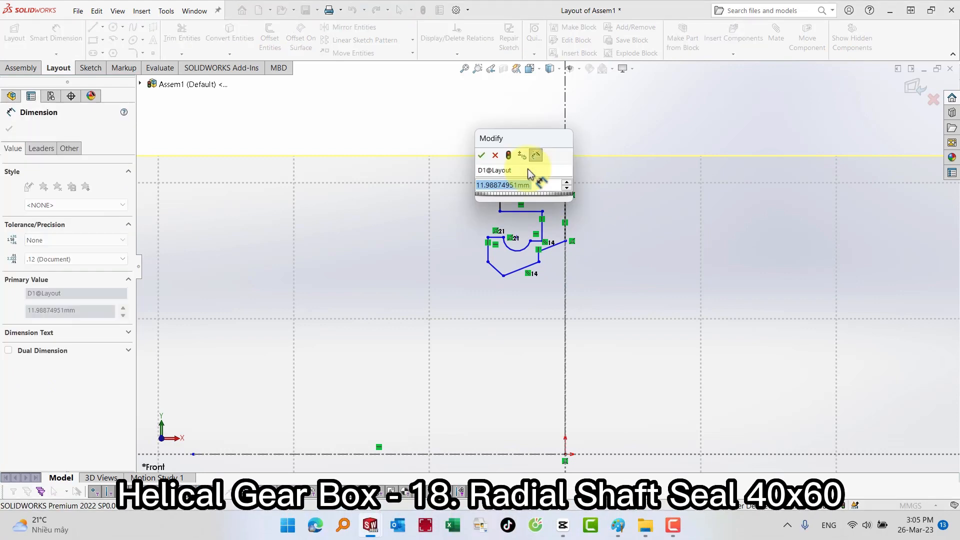
{"action": "key", "text": "Return"}
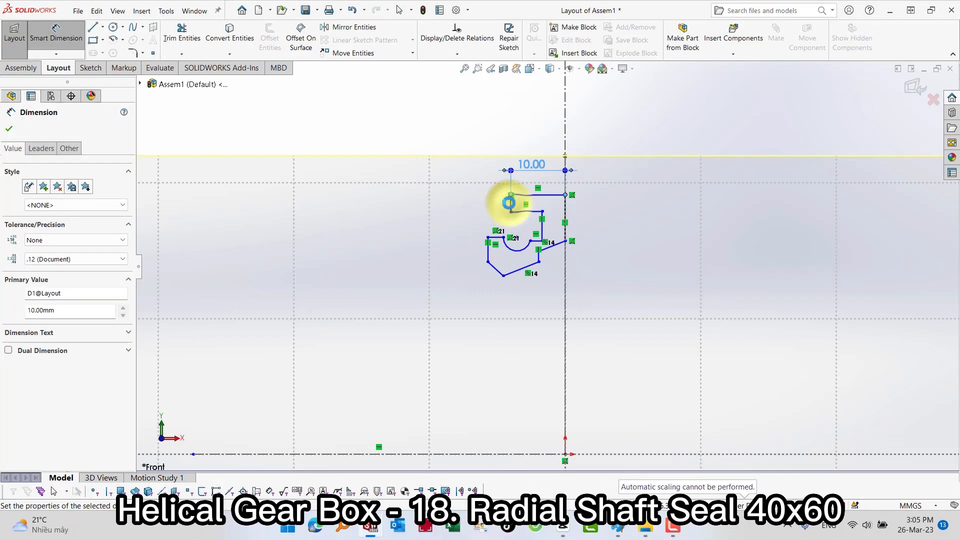
{"action": "left_click", "coordinate": [510, 203]}
{"action": "left_click", "coordinate": [452, 205]}
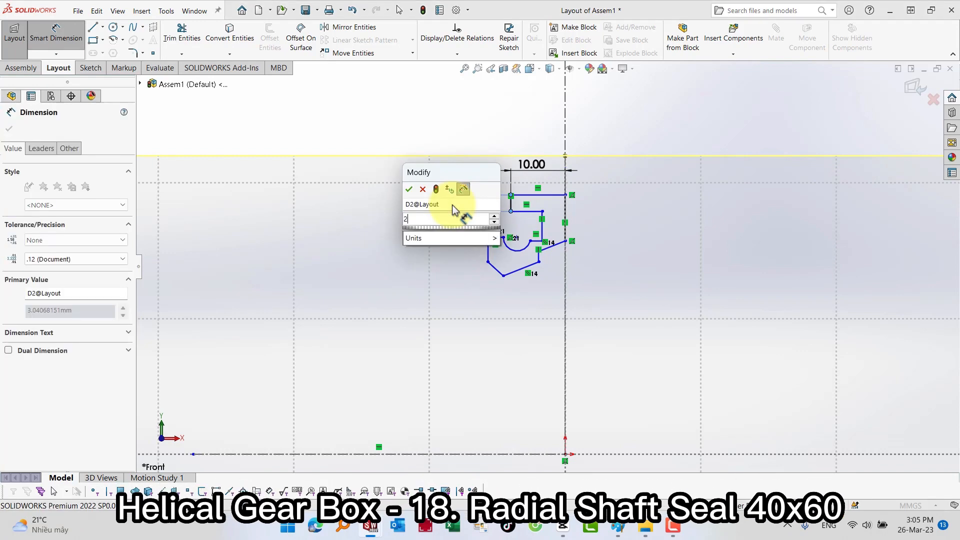
{"action": "type", "text": "2"}
{"action": "key", "text": "Return"}
Set the vertical offset between the two ledges beside the arc to 0.5 mm and the arc's radius to 1.5 mm
{"action": "scroll", "coordinate": [538, 242], "scroll_direction": "down", "scroll_amount": 4}
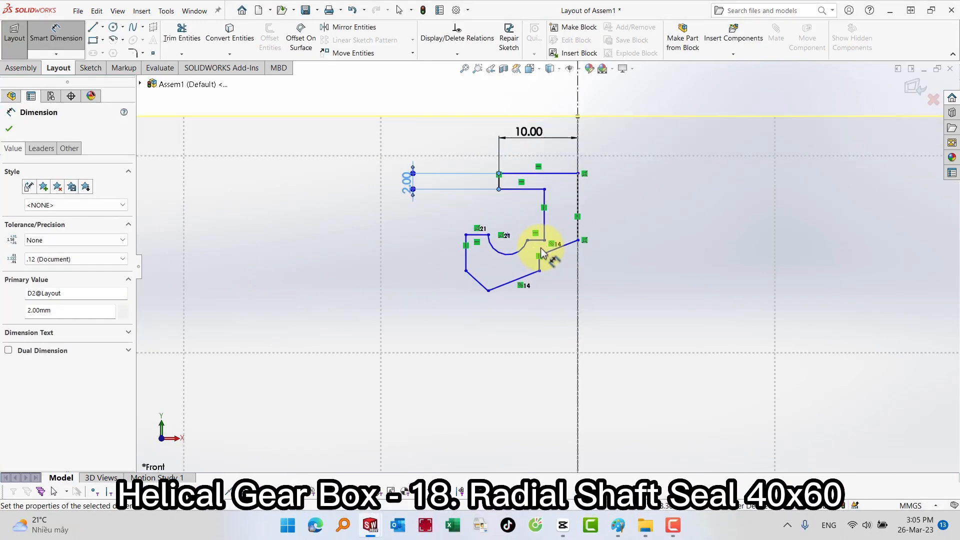
{"action": "left_click", "coordinate": [452, 233]}
{"action": "left_click", "coordinate": [532, 242]}
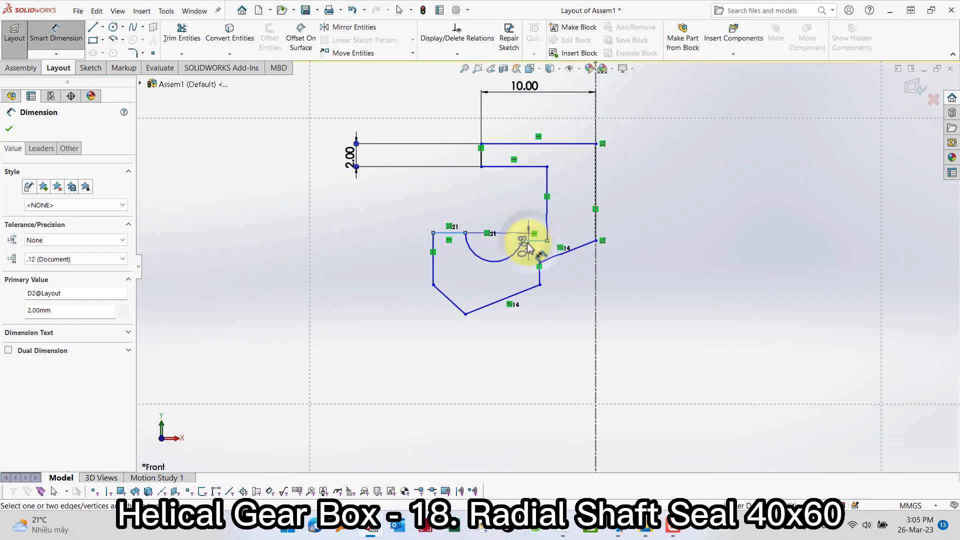
{"action": "left_click", "coordinate": [518, 201]}
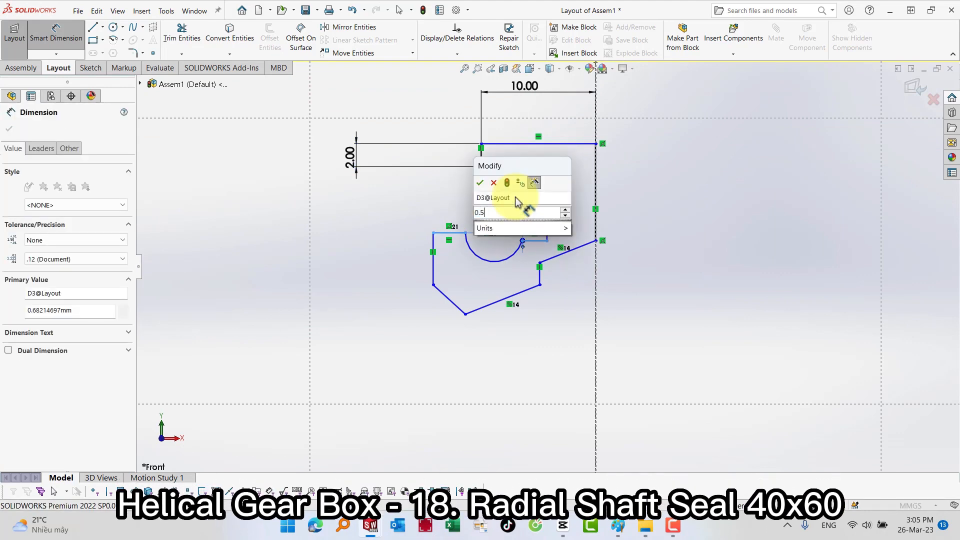
{"action": "type", "text": "0.5"}
{"action": "key", "text": "Return"}
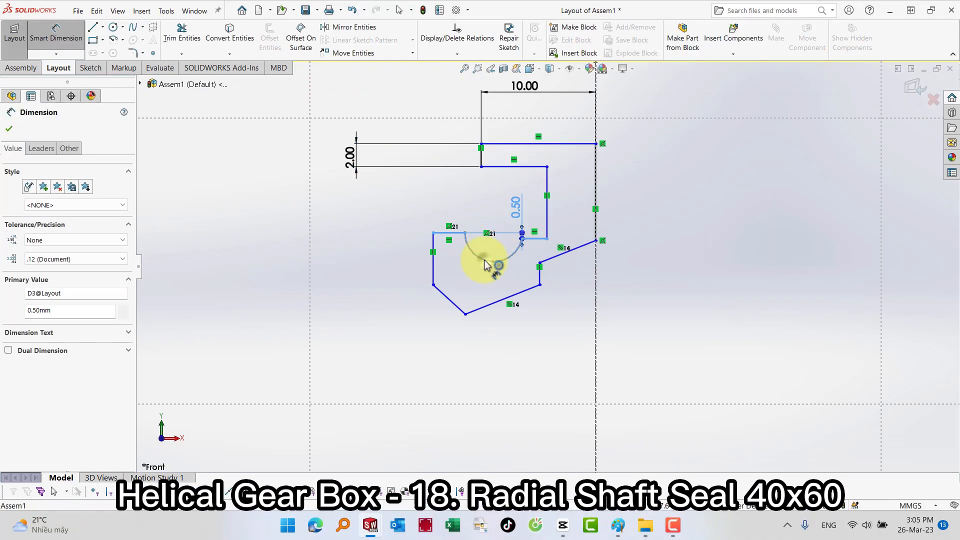
{"action": "left_click", "coordinate": [485, 264]}
{"action": "left_click", "coordinate": [498, 200]}
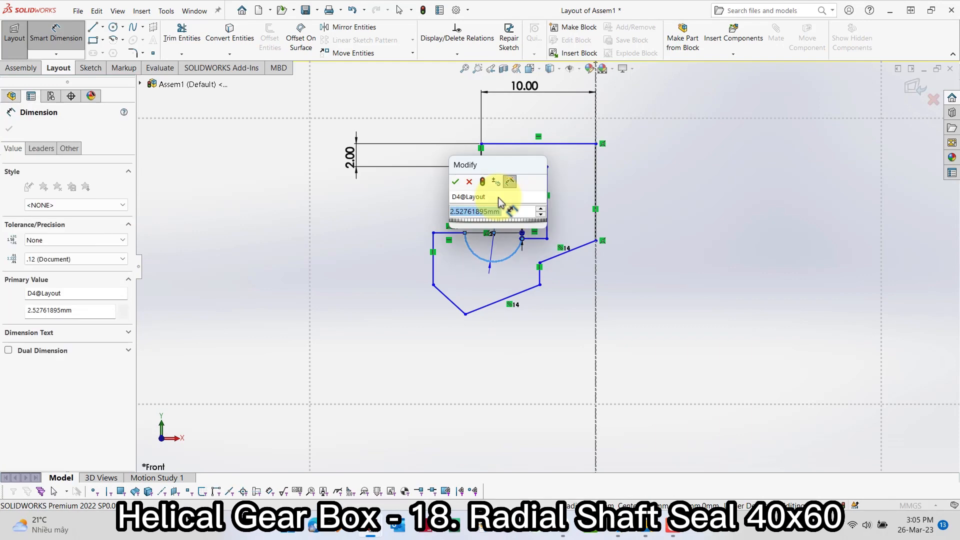
{"action": "type", "text": "1.5"}
{"action": "key", "text": "Return"}
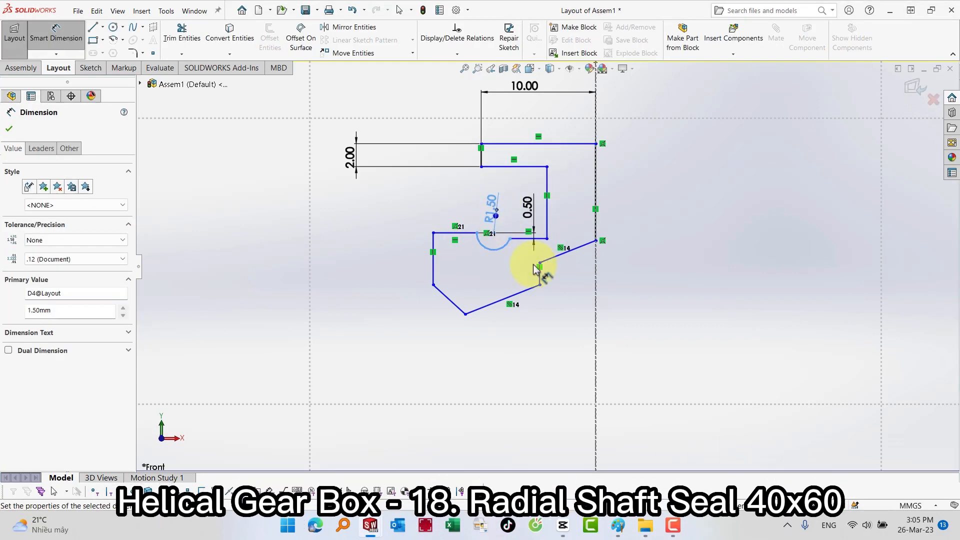
Set the distance between the inner vertical line and the profile edge on the centerline to 4.5 mm
{"action": "left_click", "coordinate": [547, 212]}
{"action": "left_click", "coordinate": [595, 210]}
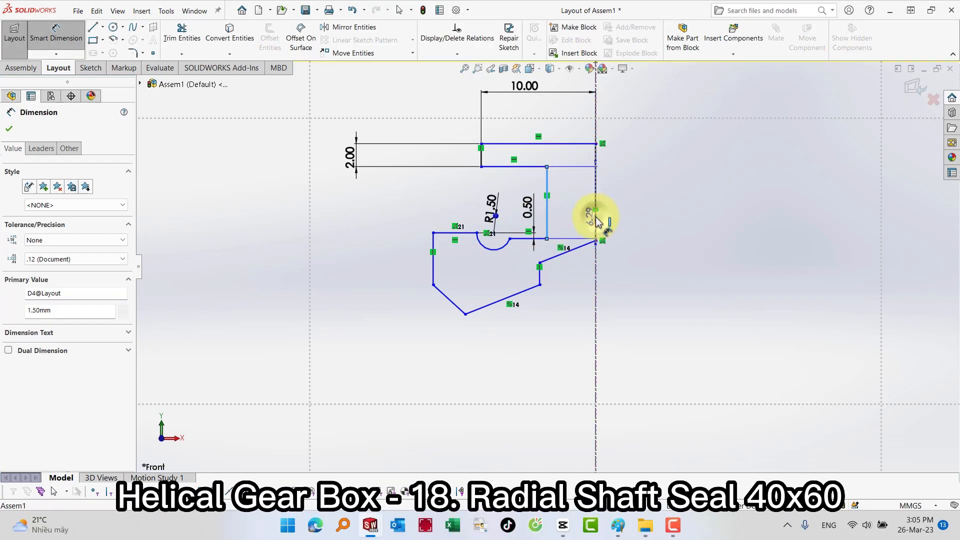
{"action": "left_click", "coordinate": [680, 198]}
{"action": "type", "text": "4.5"}
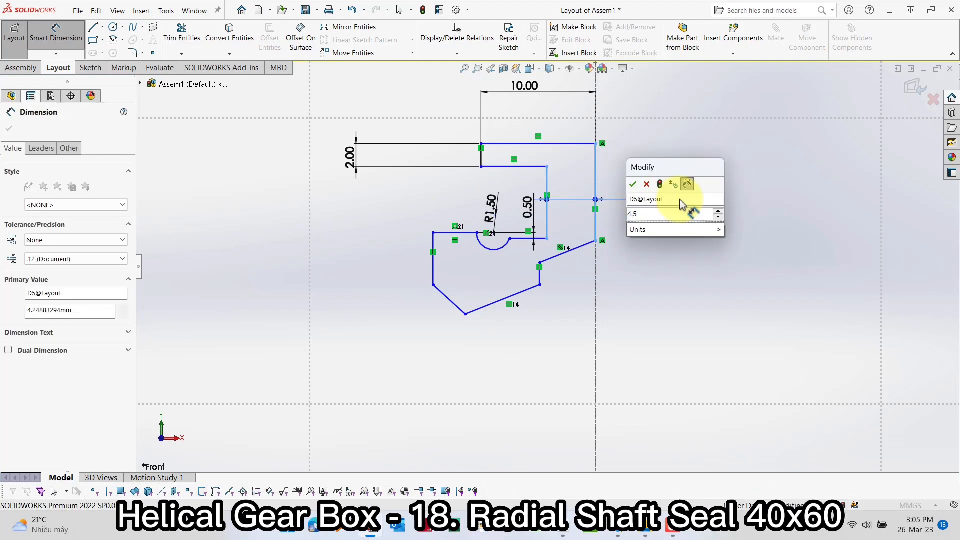
{"action": "key", "text": "Return"}
Set the angle between the upper sloped line and the vertical edge on the centerline to 115°
{"action": "left_click", "coordinate": [589, 247]}
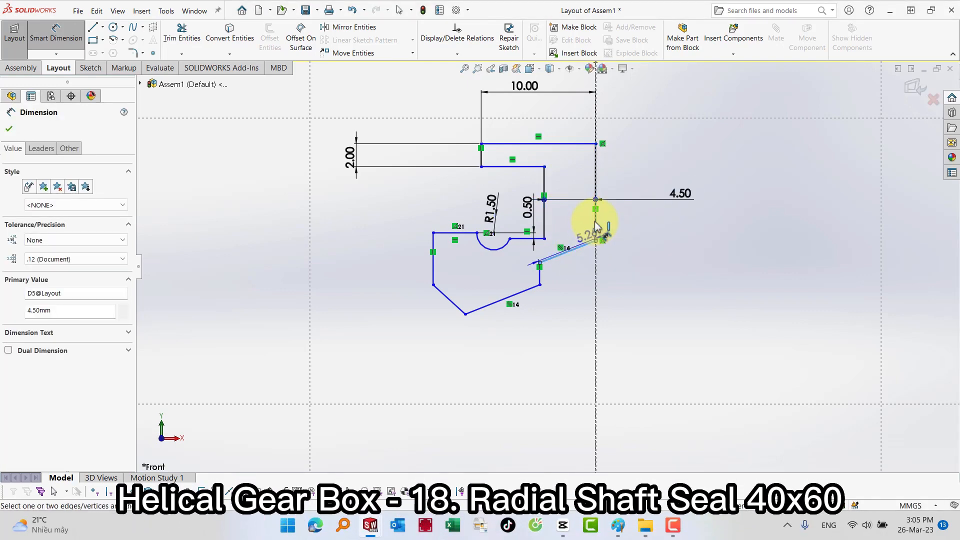
{"action": "left_click", "coordinate": [594, 222]}
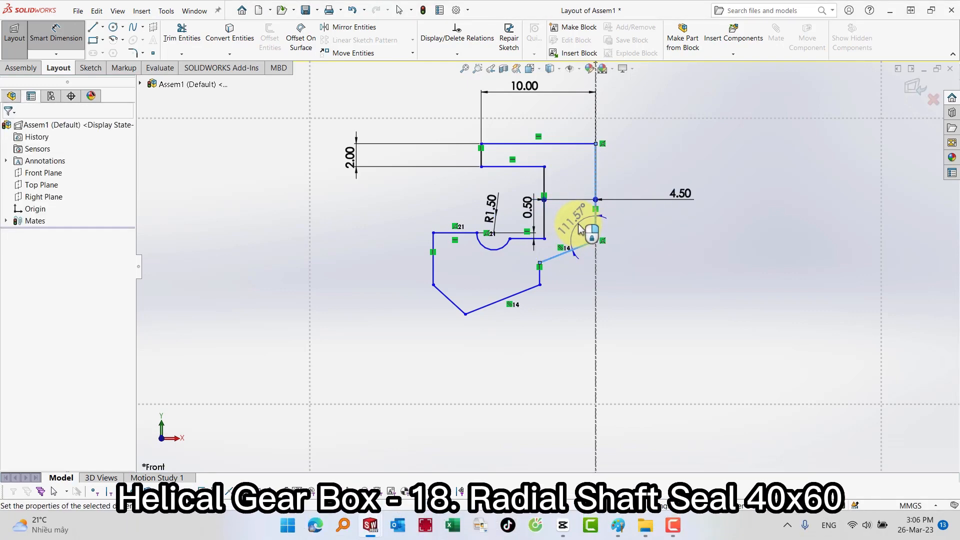
{"action": "left_click", "coordinate": [579, 229]}
{"action": "type", "text": "115"}
{"action": "key", "text": "Return"}
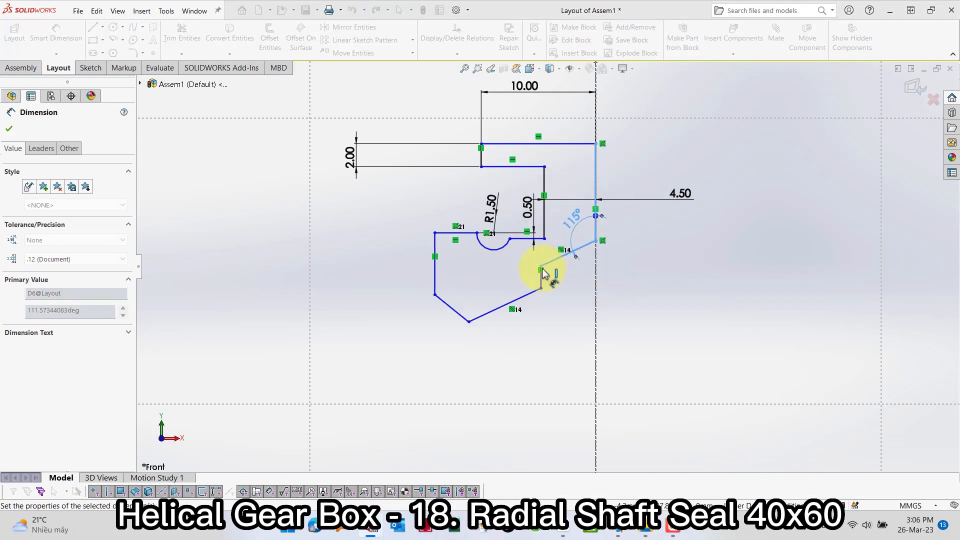
Dimension the short vertical between the parallel slopes to 1 mm and the vertical height of the lip's left slope to 1.5 mm
{"action": "left_click", "coordinate": [542, 275]}
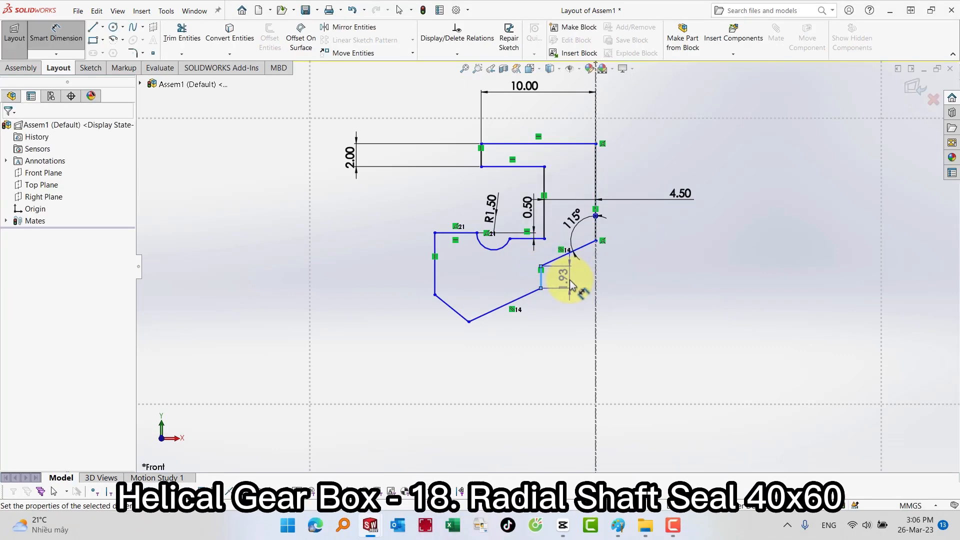
{"action": "left_click", "coordinate": [572, 286]}
{"action": "type", "text": "1"}
{"action": "key", "text": "Return"}
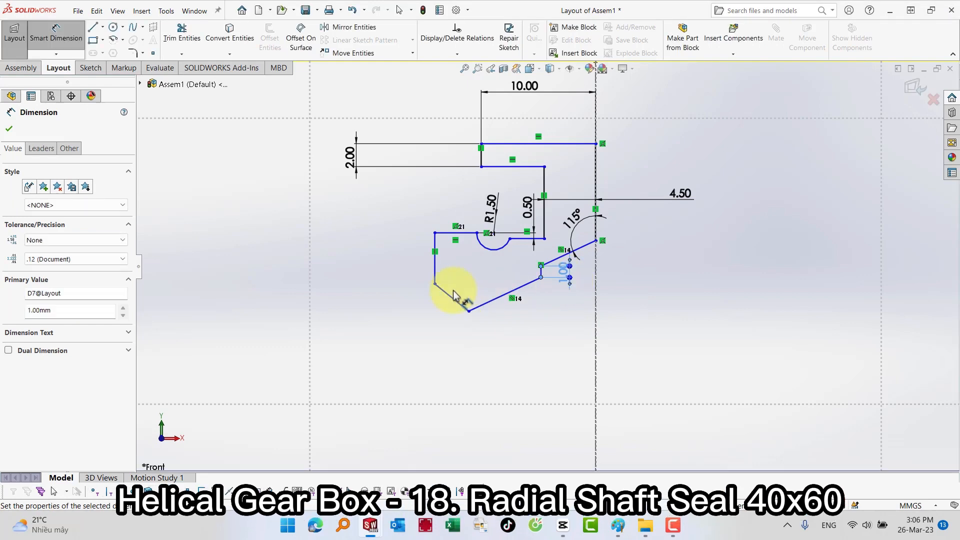
{"action": "left_click", "coordinate": [453, 303]}
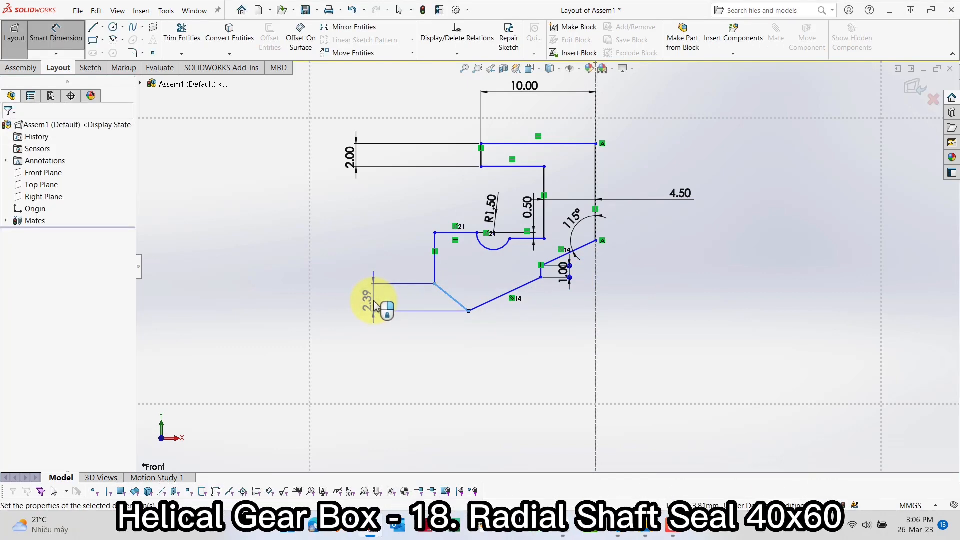
{"action": "left_click", "coordinate": [373, 302]}
{"action": "type", "text": "1.5"}
{"action": "key", "text": "Return"}
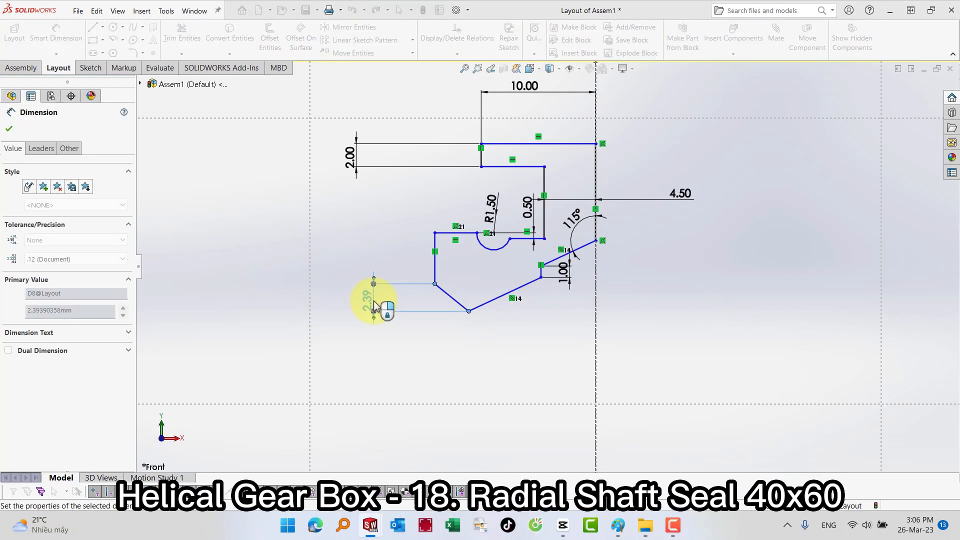
Set the vertical distance from the left ledge beside the arc down to the lip tip to 5 mm
{"action": "left_click", "coordinate": [439, 232]}
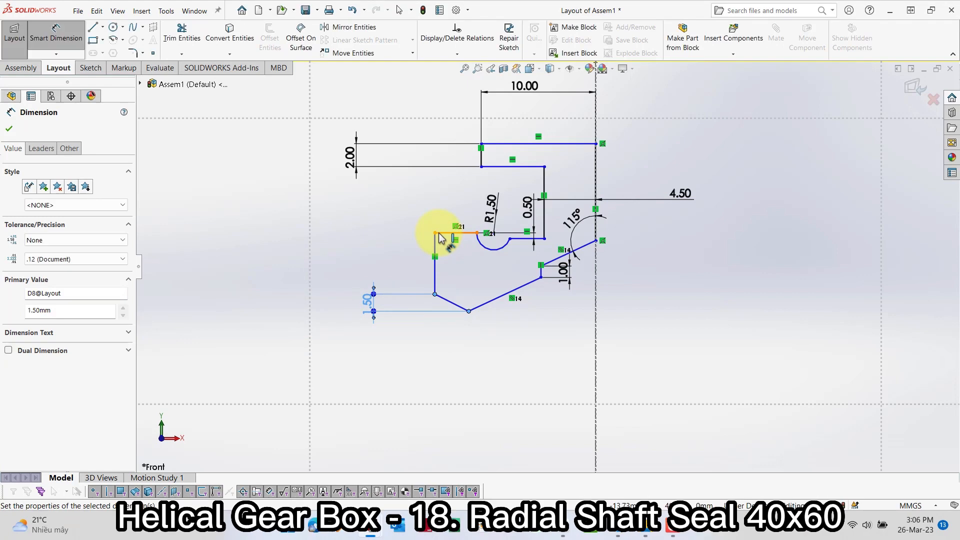
{"action": "left_click", "coordinate": [468, 311]}
{"action": "left_click", "coordinate": [340, 272]}
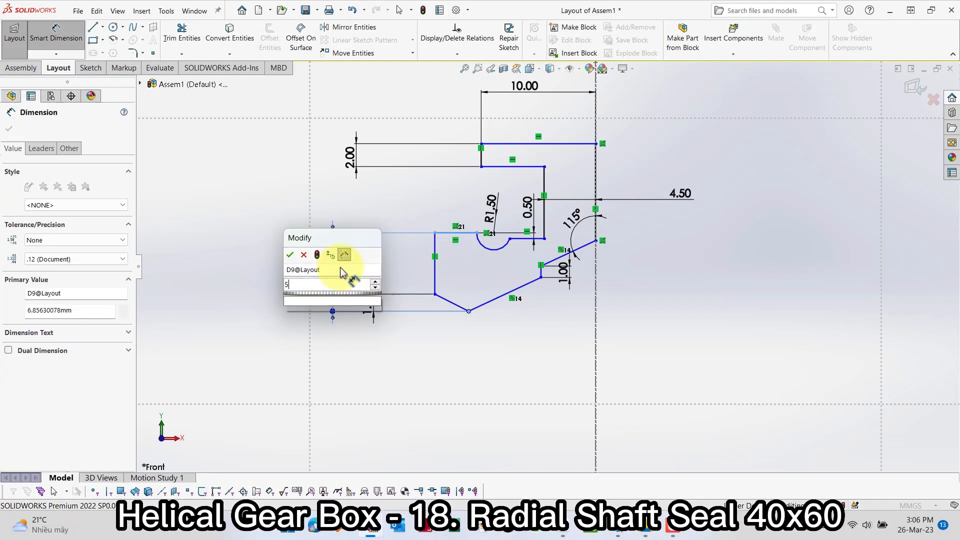
{"action": "type", "text": "5"}
{"action": "key", "text": "Return"}
Set the horizontal distance between the lip's left vertical edge and the R1.50 arc's center to 2.2 mm
{"action": "scroll", "coordinate": [496, 256], "scroll_direction": "down", "scroll_amount": 3}
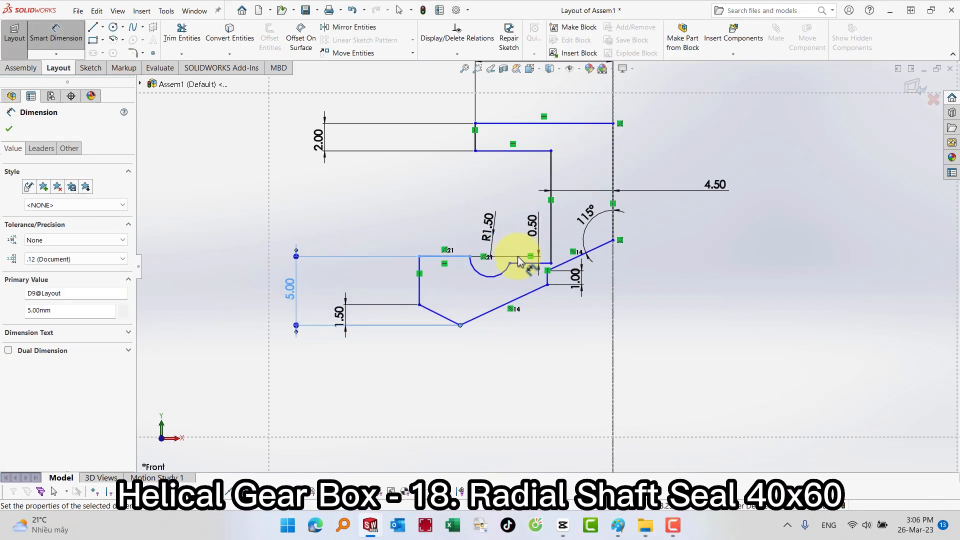
{"action": "left_click", "coordinate": [400, 273]}
{"action": "left_click", "coordinate": [482, 257]}
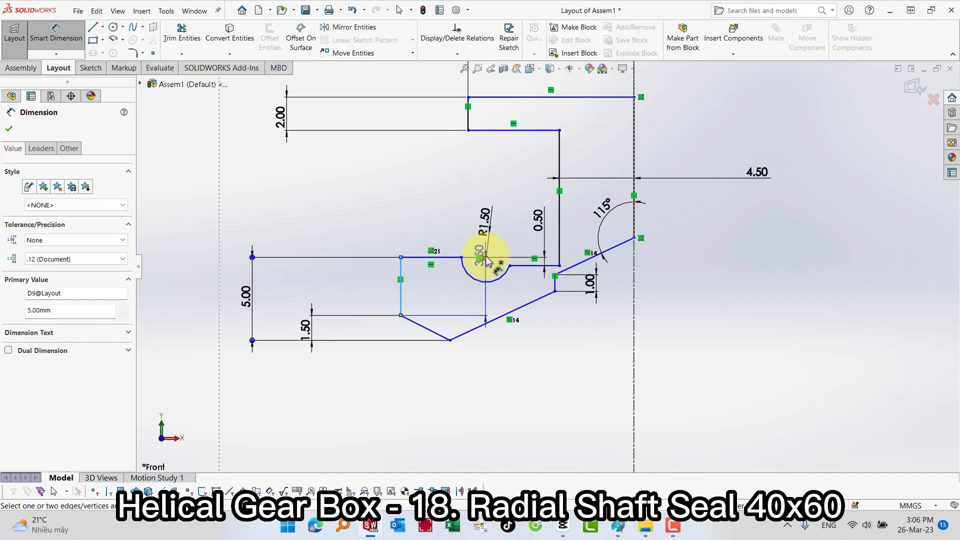
{"action": "left_click", "coordinate": [455, 179]}
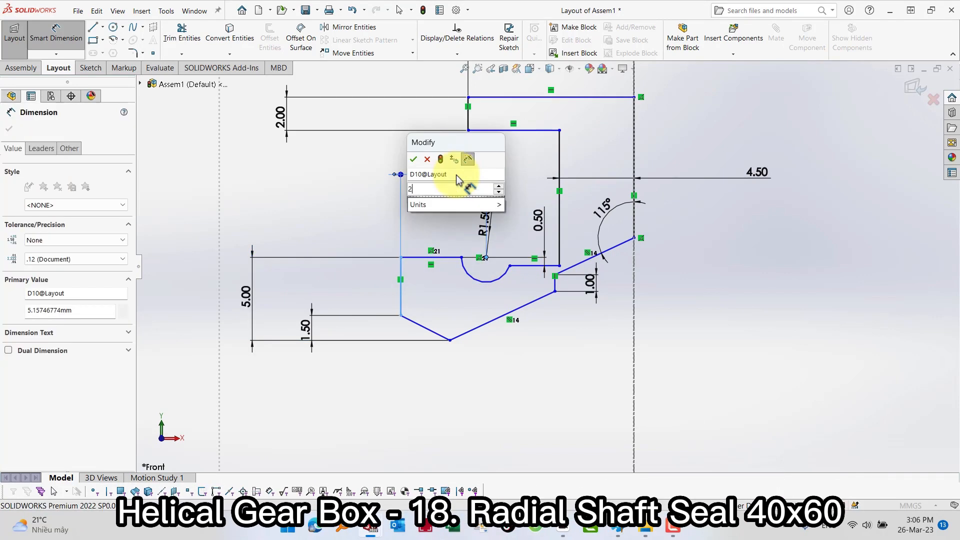
{"action": "type", "text": "2.2"}
{"action": "key", "text": "Return"}
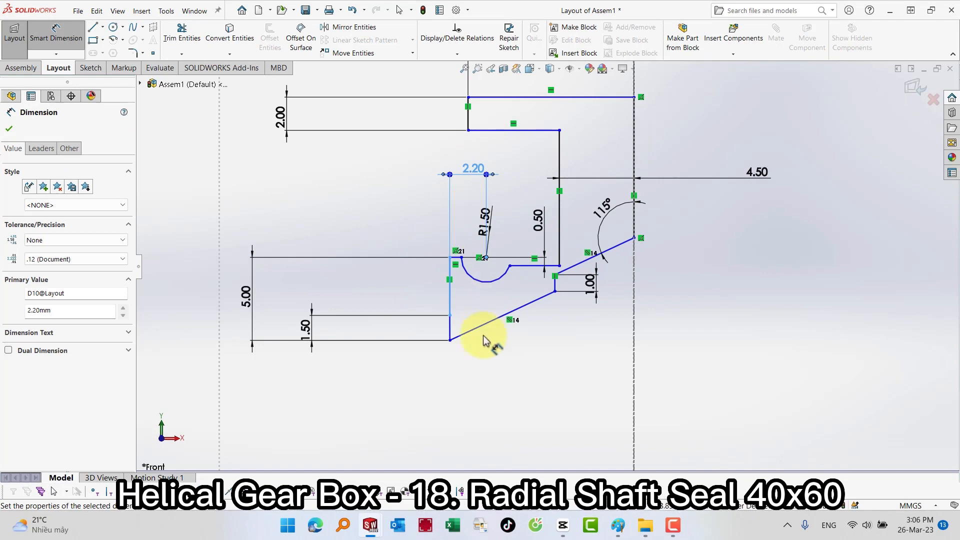
Add a vertical relation between the lip tip and the left endpoint of the R1.50 arc
{"action": "key", "text": "Escape"}
{"action": "left_click", "coordinate": [450, 339]}
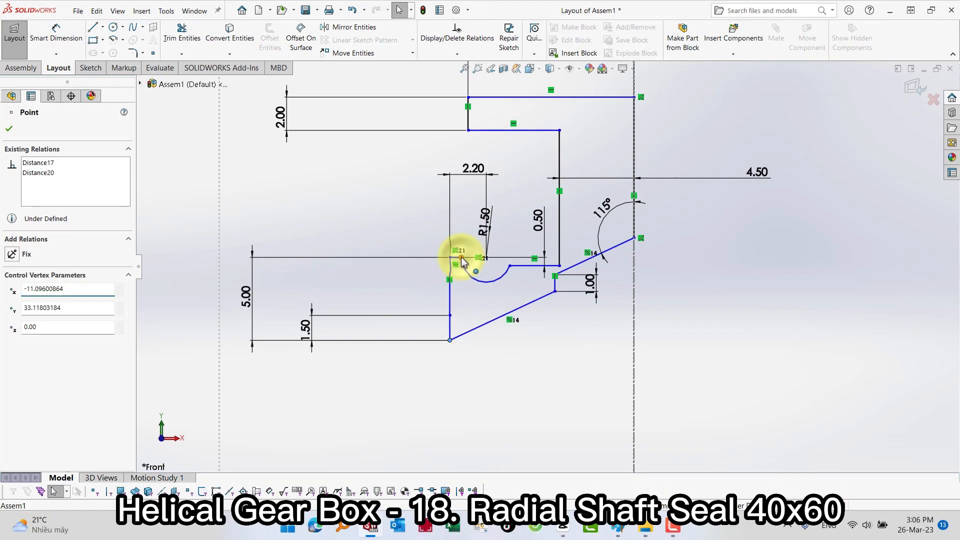
{"action": "left_click", "coordinate": [461, 259], "text": "ctrl"}
{"action": "left_click", "coordinate": [495, 218]}
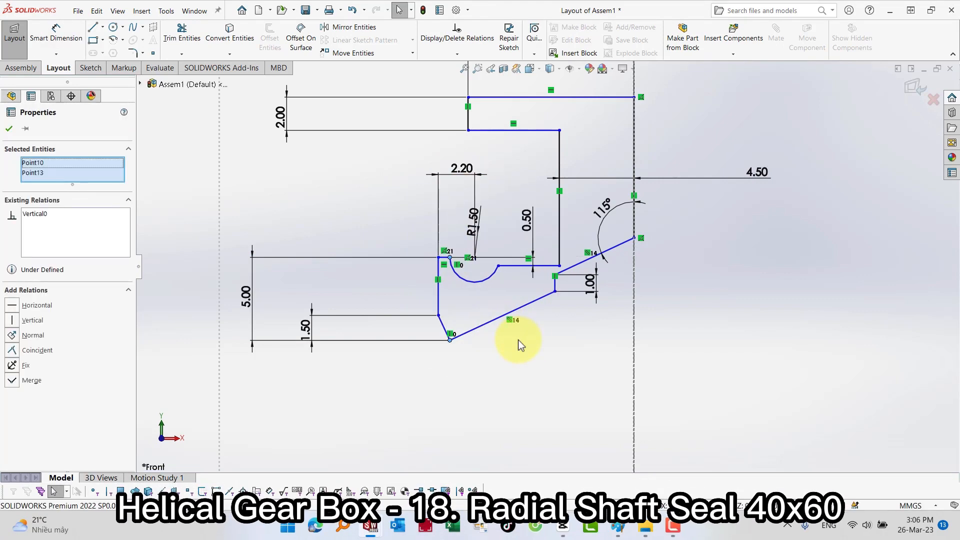
{"action": "left_click", "coordinate": [750, 324]}
Add a horizontal relation between the left edge's lower endpoint and the lower endpoint of the 1 mm vertical
{"action": "left_click", "coordinate": [438, 315]}
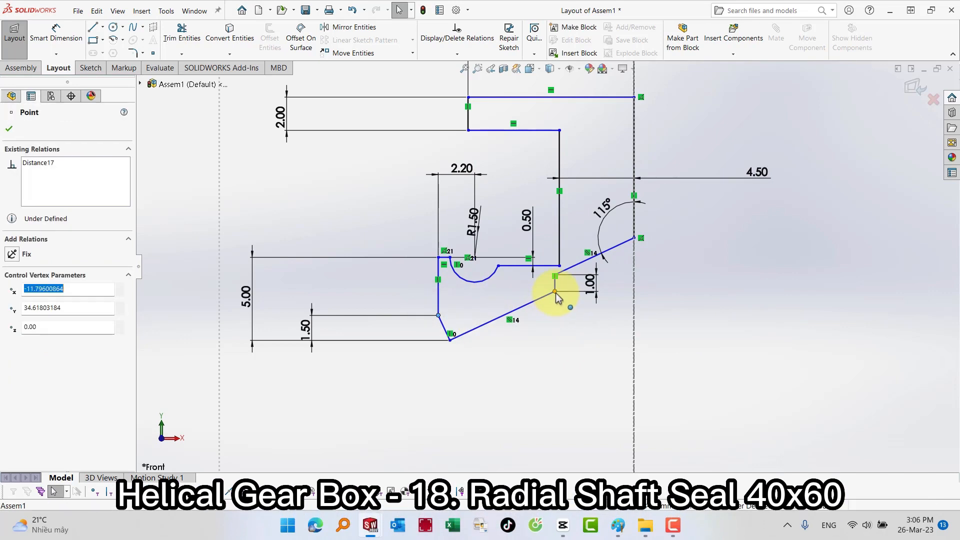
{"action": "left_click", "coordinate": [555, 290], "text": "ctrl"}
{"action": "left_click", "coordinate": [588, 252]}
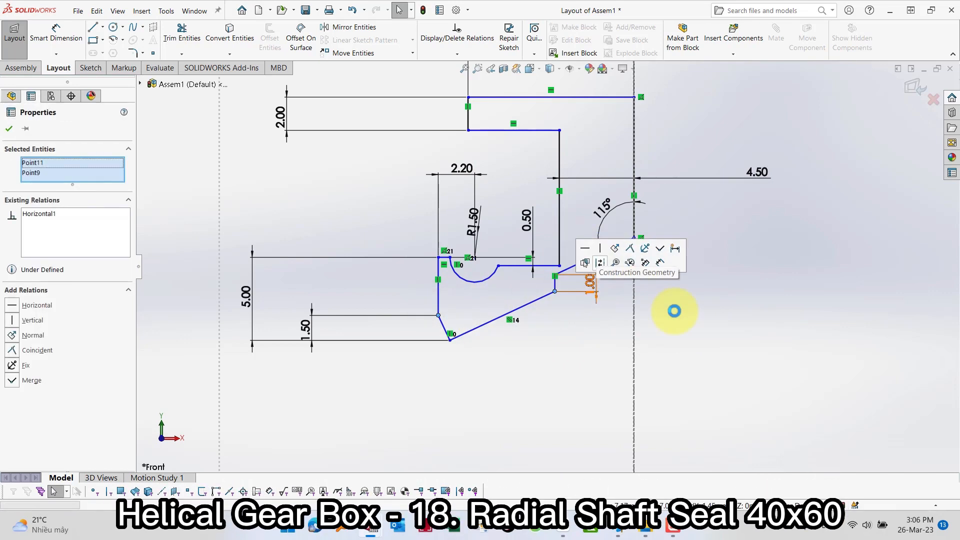
{"action": "left_click", "coordinate": [762, 343]}
Set the distance from the lip's left vertical edge to the vertical centerline to 9 mm
{"action": "key", "text": "z"}
{"action": "key", "text": "z"}
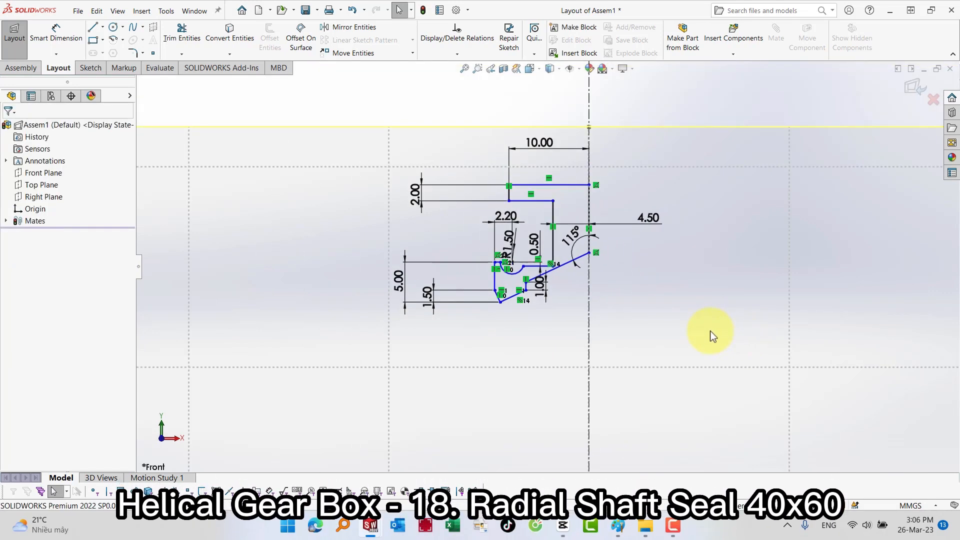
{"action": "key", "text": "s"}
{"action": "left_click", "coordinate": [686, 318]}
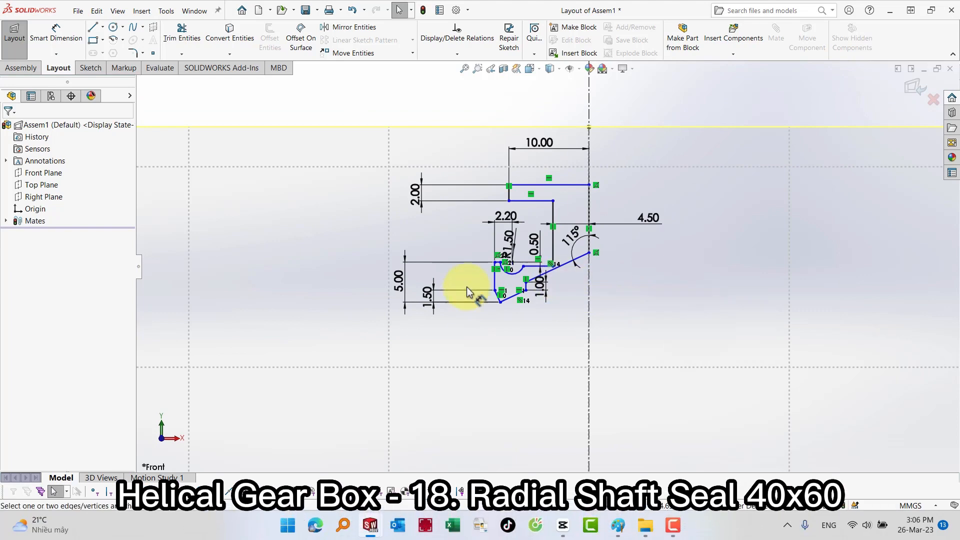
{"action": "left_click", "coordinate": [493, 277]}
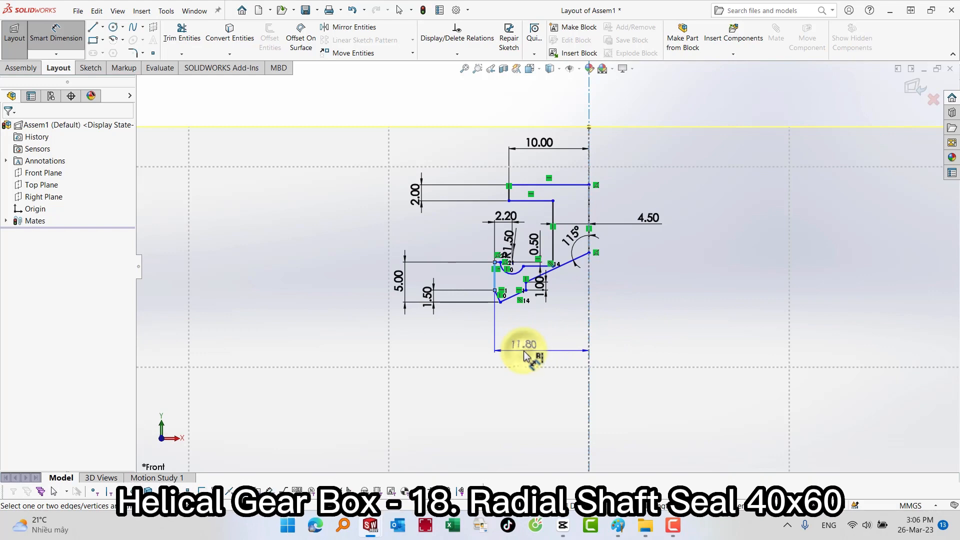
{"action": "left_click", "coordinate": [523, 350]}
{"action": "type", "text": "9"}
{"action": "key", "text": "Return"}
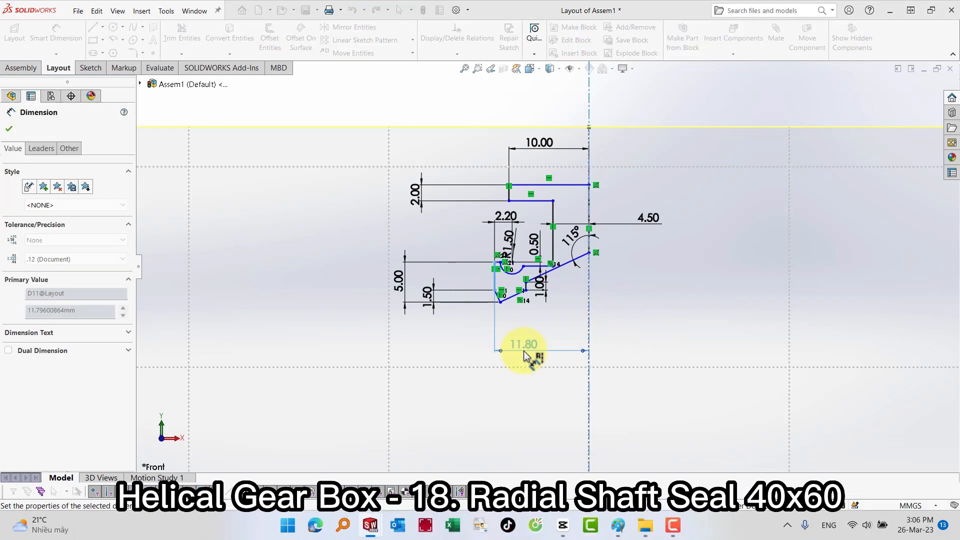
{"action": "left_click", "coordinate": [666, 301]}
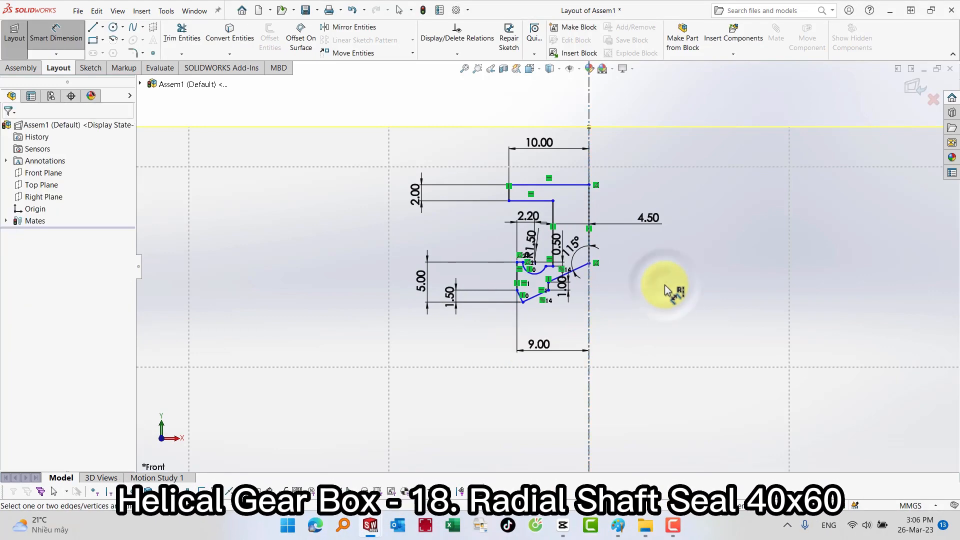
Dimension the profile's 10 mm horizontal edge about the horizontal centerline as a 60 mm diameter
{"action": "left_click", "coordinate": [575, 184]}
{"action": "scroll", "coordinate": [583, 370], "scroll_direction": "up", "scroll_amount": 3}
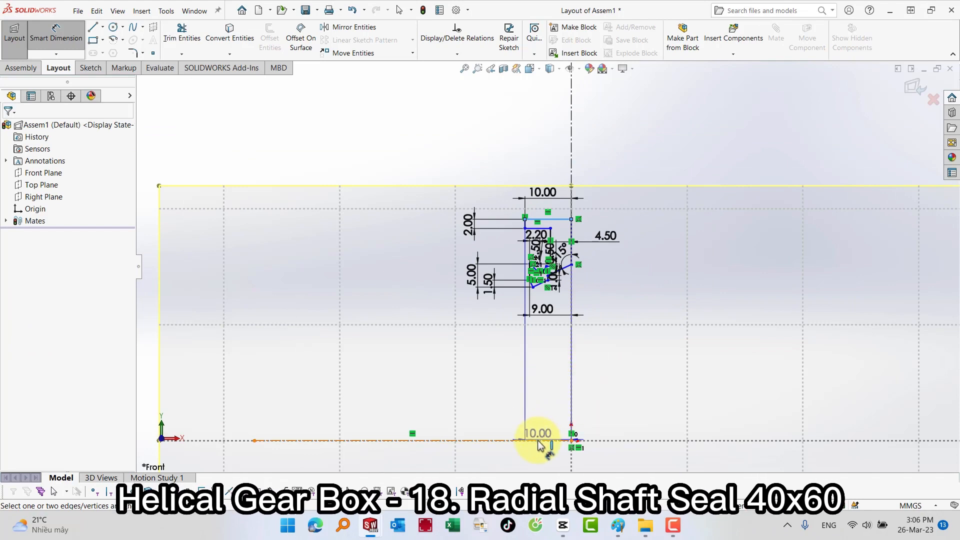
{"action": "left_click", "coordinate": [537, 441]}
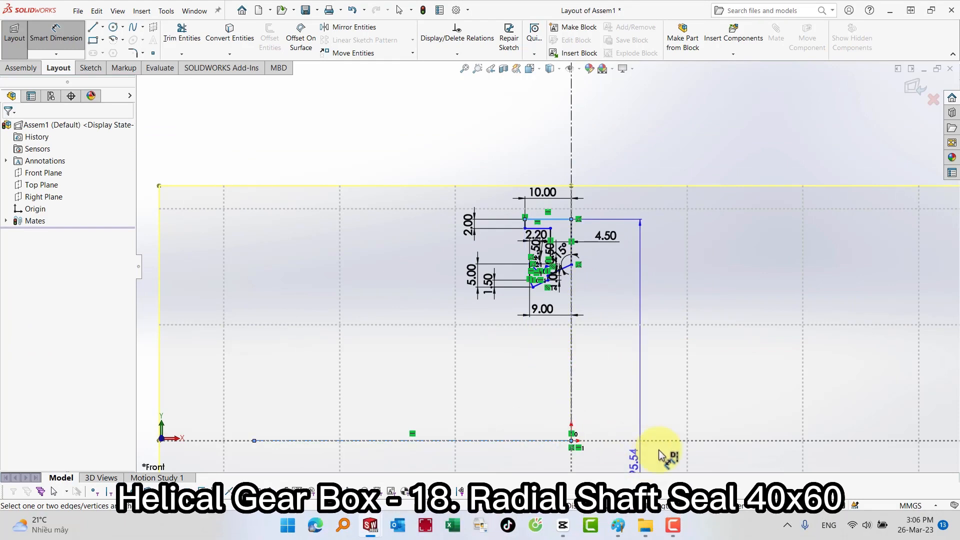
{"action": "left_click", "coordinate": [671, 427]}
{"action": "type", "text": "60"}
{"action": "key", "text": "Return"}
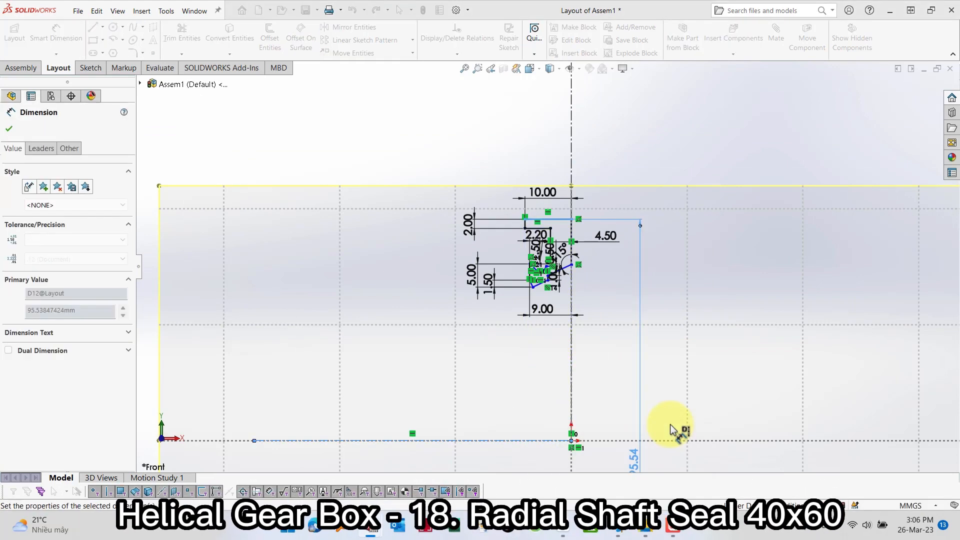
Dimension the lip tip about the horizontal centerline as a 40 mm diameter
{"action": "scroll", "coordinate": [531, 310], "scroll_direction": "down", "scroll_amount": 2}
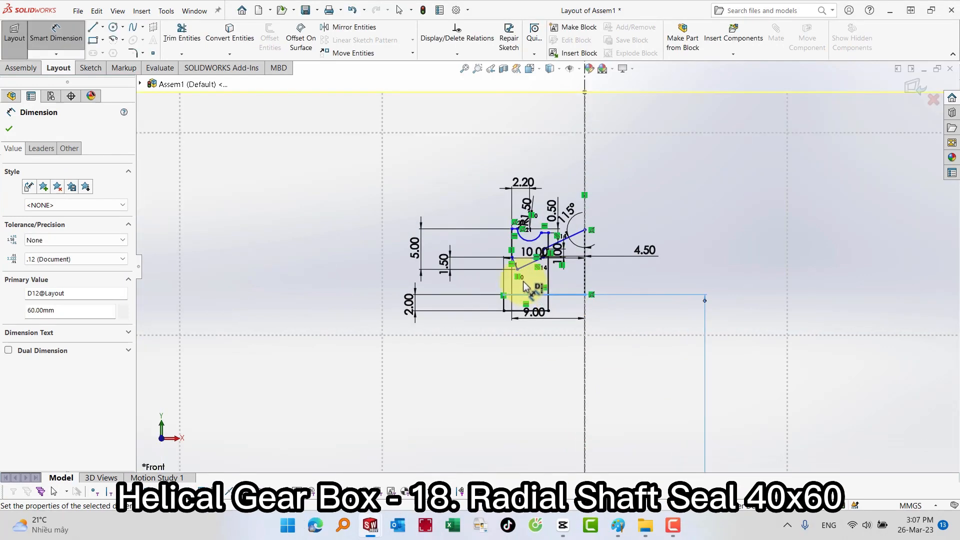
{"action": "scroll", "coordinate": [540, 379], "scroll_direction": "up", "scroll_amount": 3}
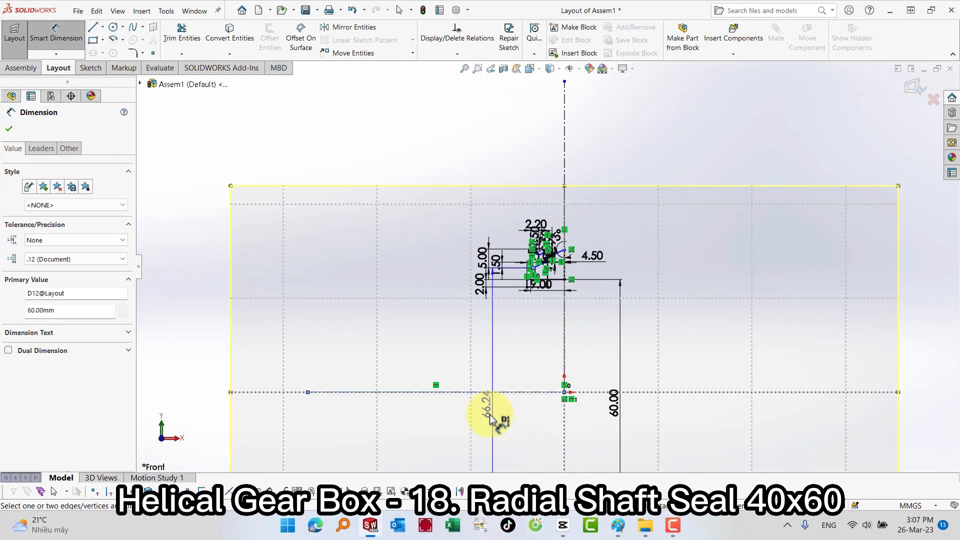
{"action": "left_click", "coordinate": [489, 414]}
{"action": "type", "text": "40"}
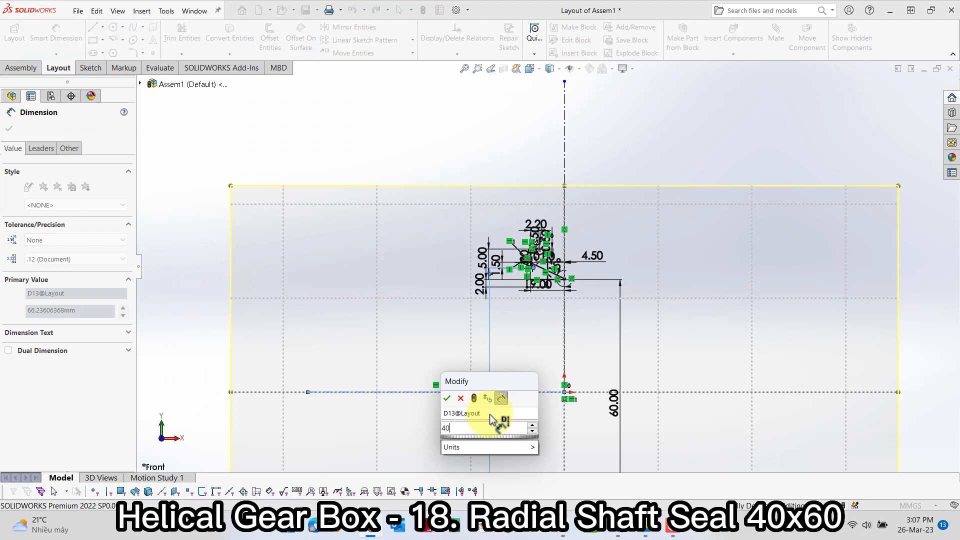
{"action": "key", "text": "Return"}
Move the flipped sloped lip lines back across so the tangled lower outline of the seal is properly oriented
{"action": "scroll", "coordinate": [581, 317], "scroll_direction": "down", "scroll_amount": 5}
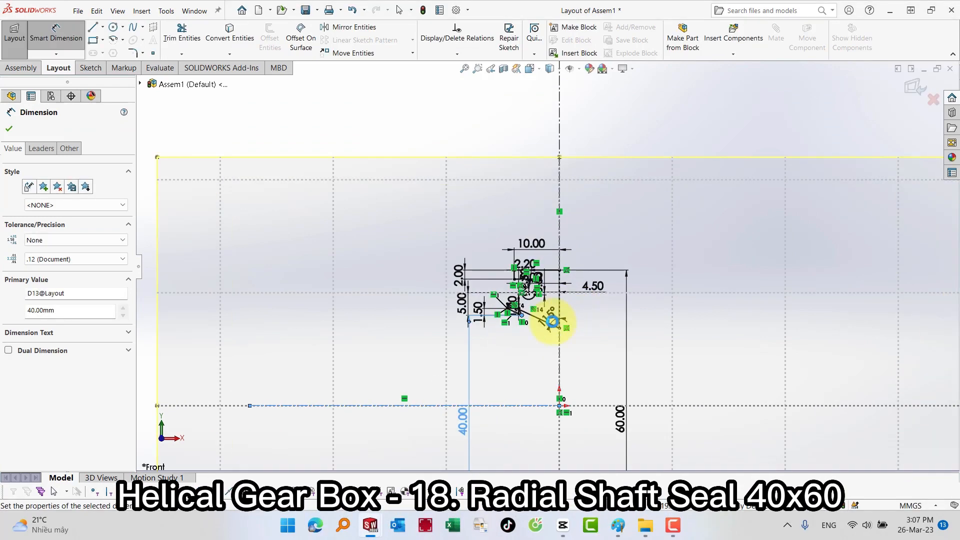
{"action": "scroll", "coordinate": [593, 265], "scroll_direction": "down", "scroll_amount": 1}
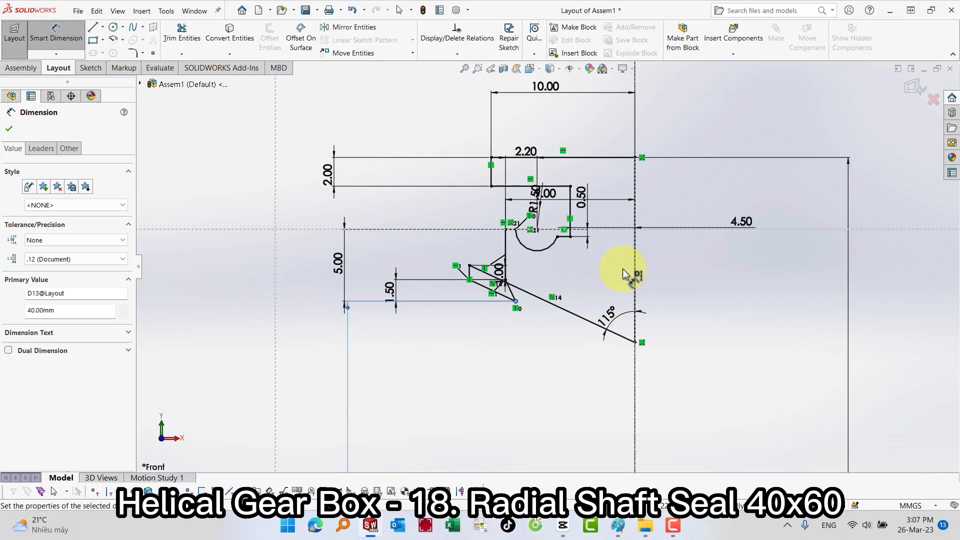
{"action": "scroll", "coordinate": [622, 268], "scroll_direction": "down", "scroll_amount": 1}
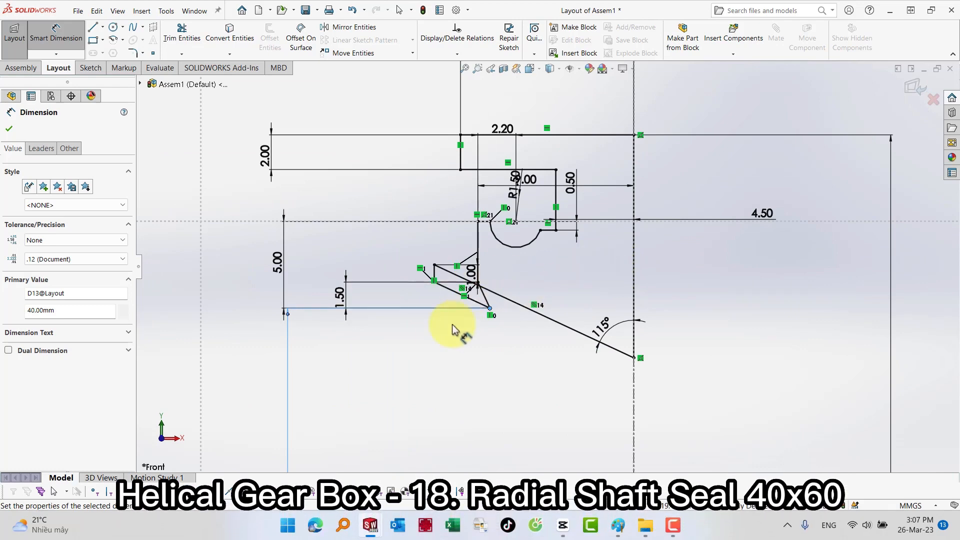
{"action": "key", "text": "Escape"}
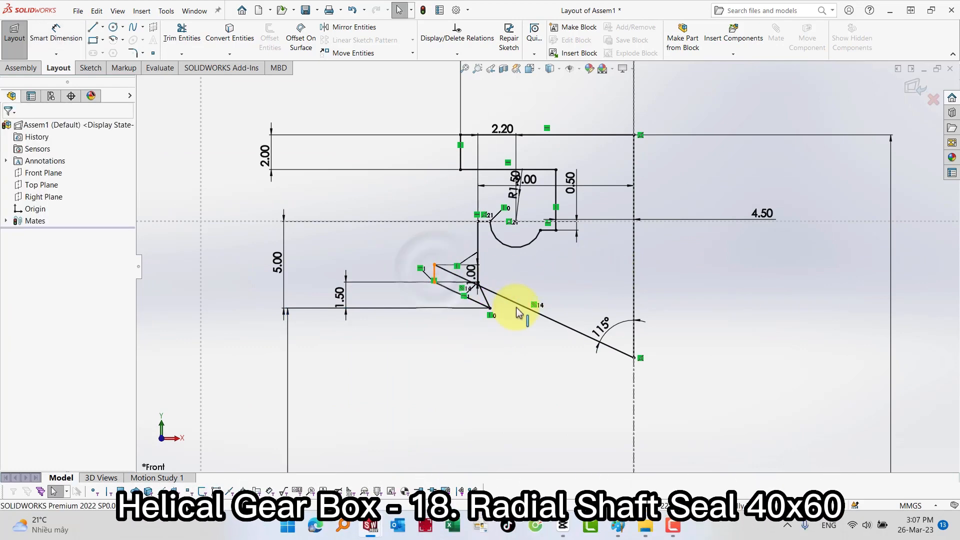
{"action": "mouse_move", "coordinate": [518, 312]}
{"action": "left_mouse_down"}
{"action": "mouse_move", "coordinate": [496, 326]}
{"action": "mouse_move", "coordinate": [706, 278]}
{"action": "left_mouse_up"}
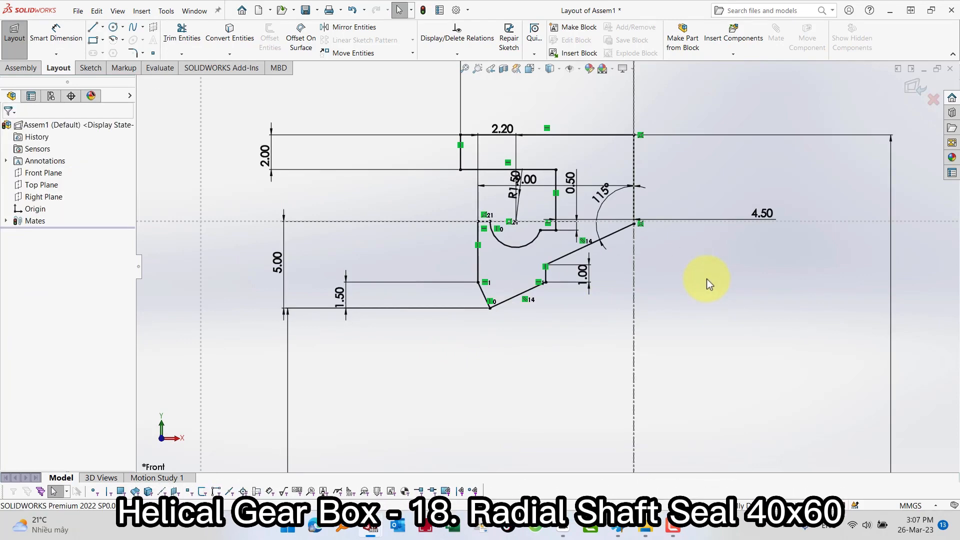
Sketch an L-shaped pair of lines inside the seal profile: a horizontal line in the upper arm and a vertical line down from its right end
{"action": "key", "text": "s"}
{"action": "left_click", "coordinate": [791, 294]}
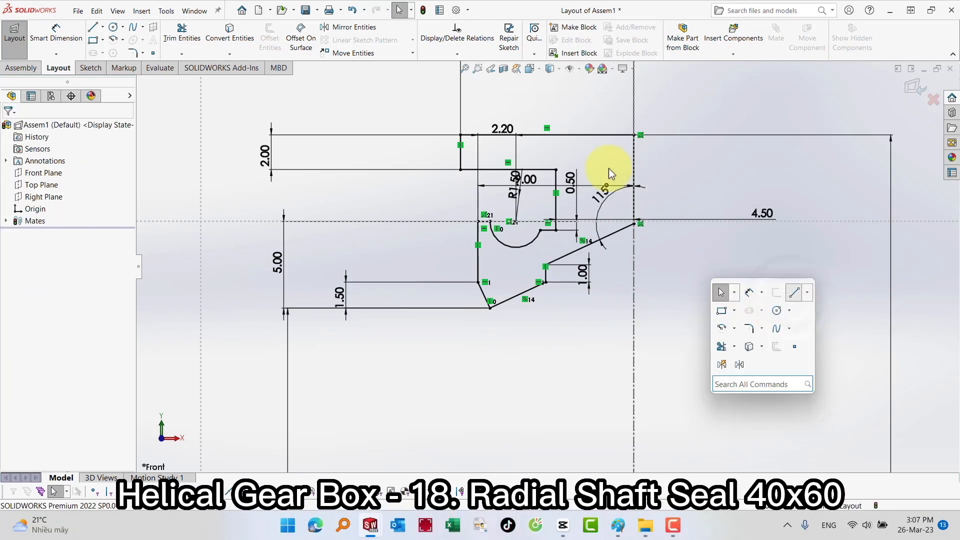
{"action": "left_click", "coordinate": [499, 151]}
{"action": "left_click", "coordinate": [580, 152]}
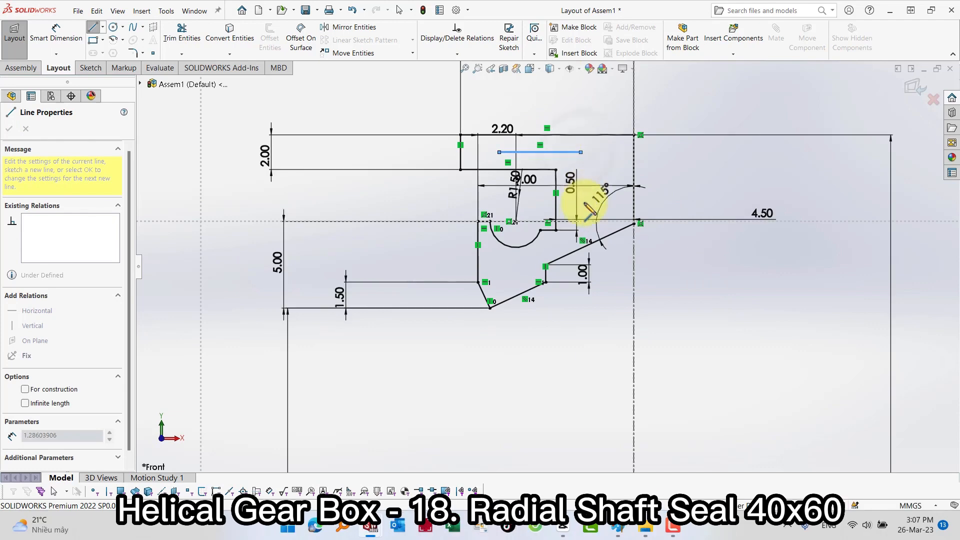
{"action": "left_click", "coordinate": [581, 212]}
{"action": "key", "text": "Escape"}
Round the corner between the two L-shaped lines with a 1 mm sketch fillet
{"action": "key", "text": "s"}
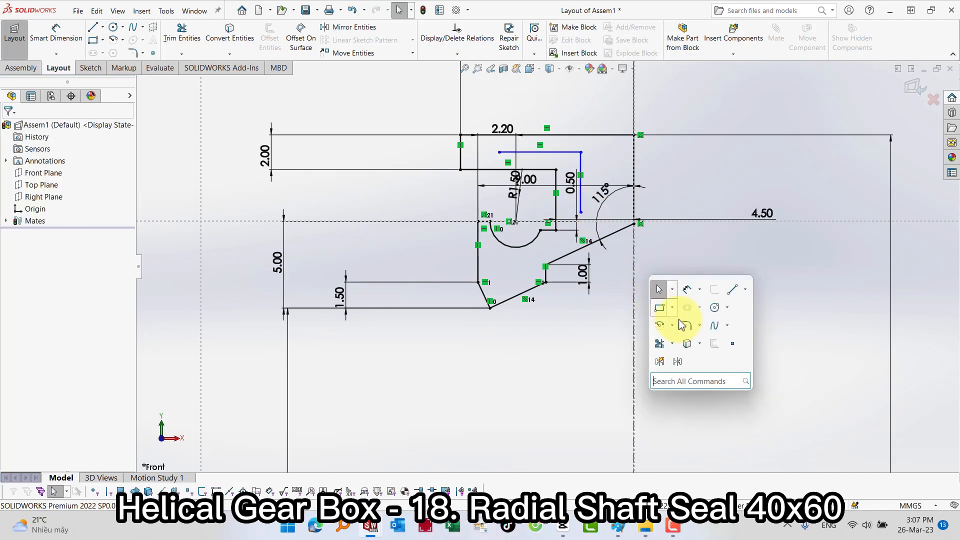
{"action": "left_click", "coordinate": [582, 153]}
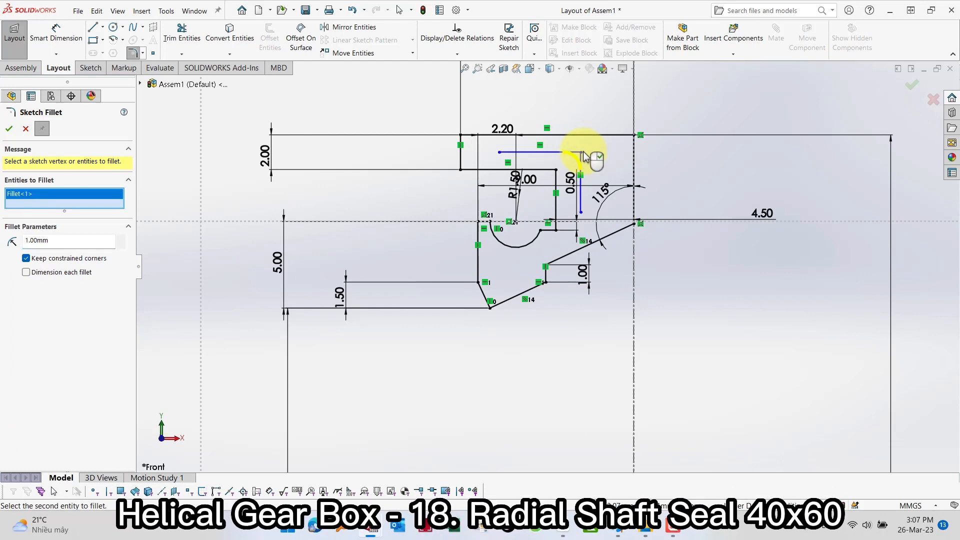
{"action": "left_click", "coordinate": [581, 156]}
{"action": "key", "text": "Escape"}
Close the insert outline with an outer chain from the horizontal line's free end: short vertical, horizontal, tangent arc, vertical and short closing line
{"action": "scroll", "coordinate": [584, 154], "scroll_direction": "down", "scroll_amount": 3}
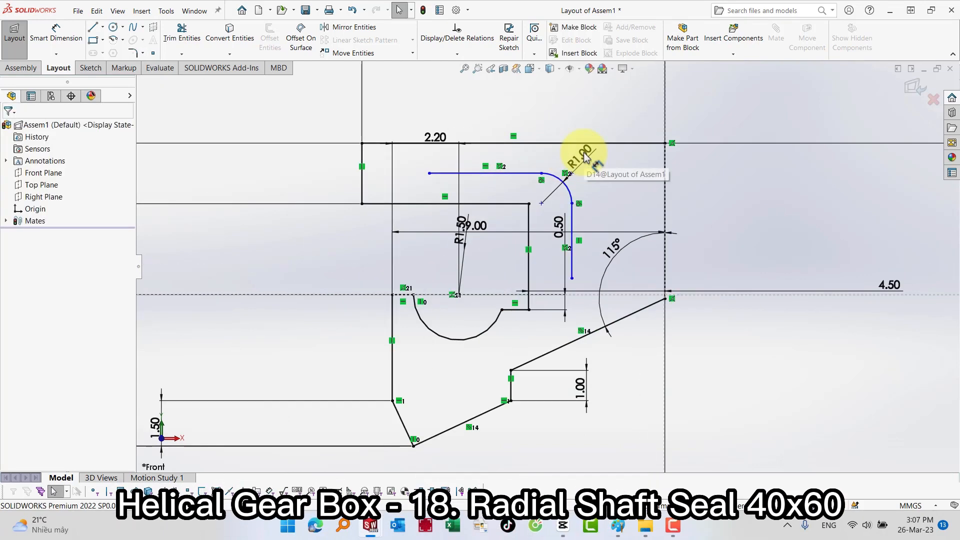
{"action": "key", "text": "s"}
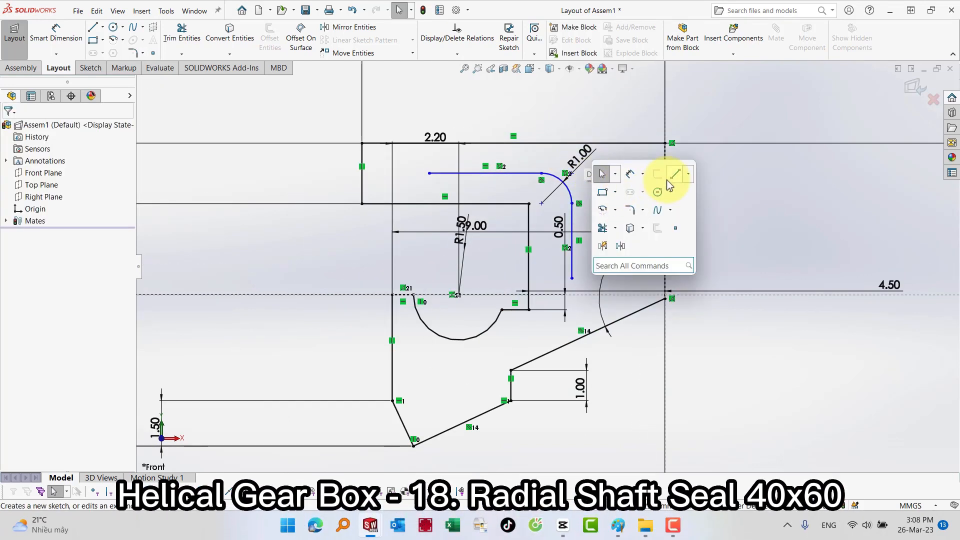
{"action": "key", "text": "l"}
{"action": "left_click", "coordinate": [429, 160]}
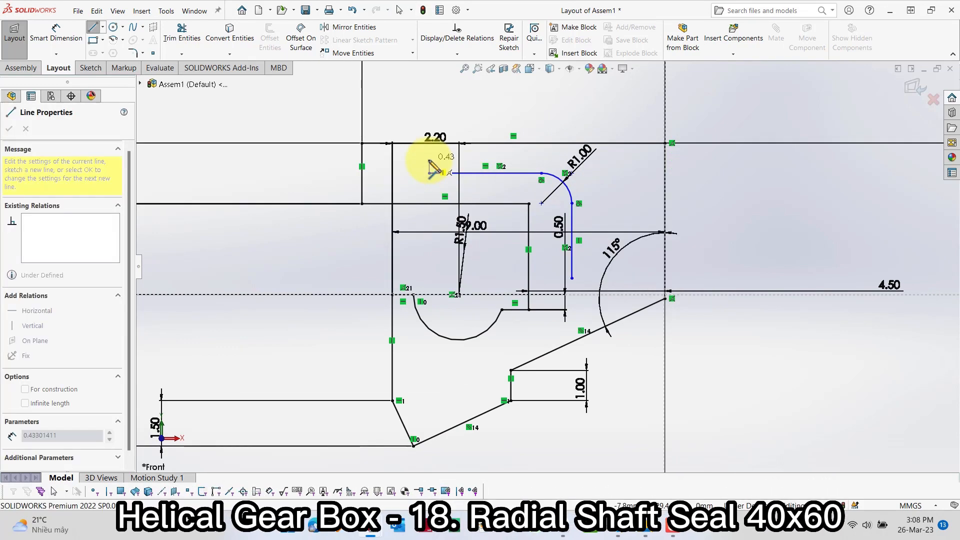
{"action": "left_click", "coordinate": [545, 159]}
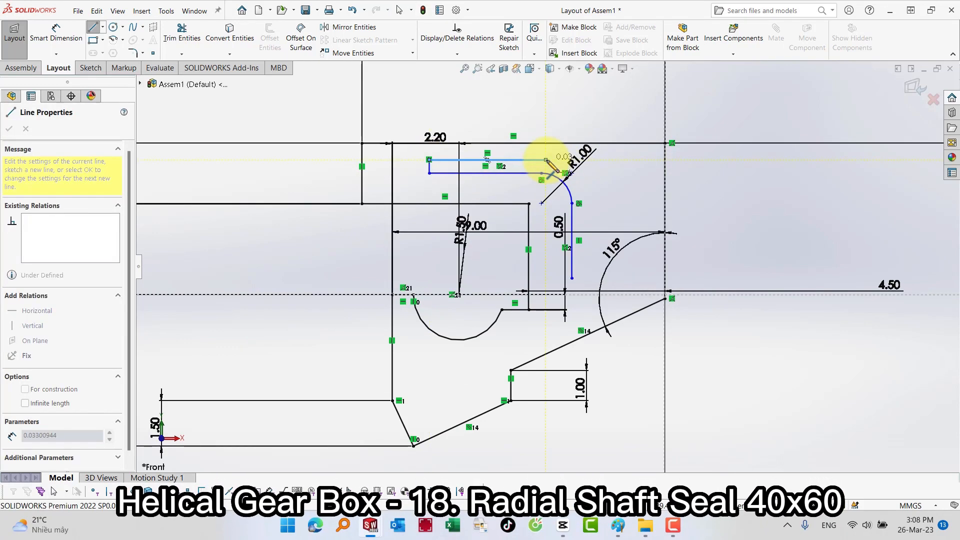
{"action": "key", "text": "a"}
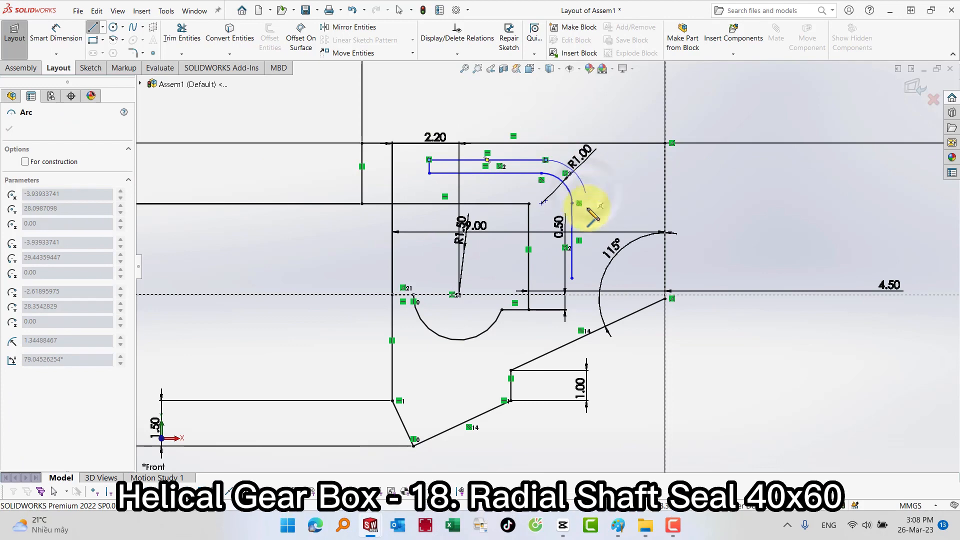
{"action": "left_click", "coordinate": [586, 278]}
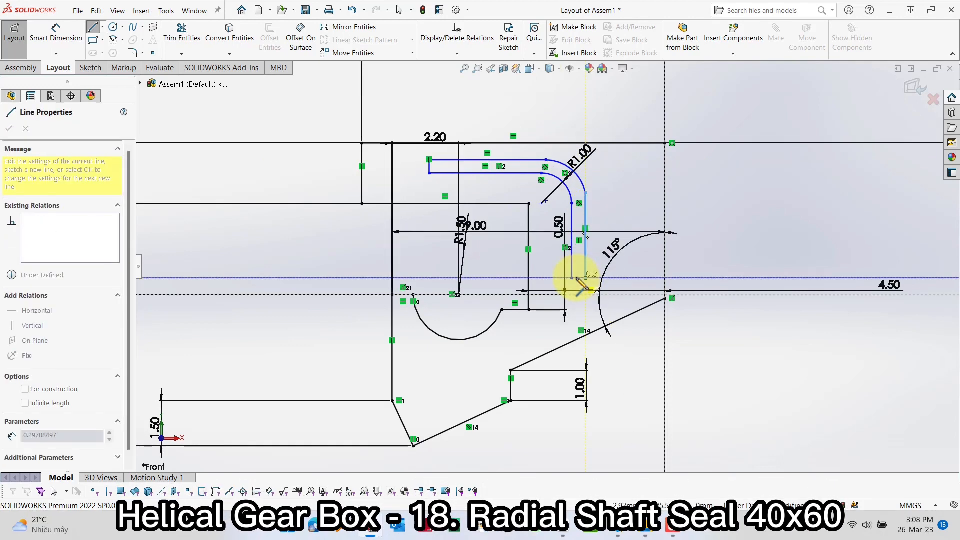
{"action": "left_click", "coordinate": [572, 278]}
{"action": "key", "text": "Escape"}
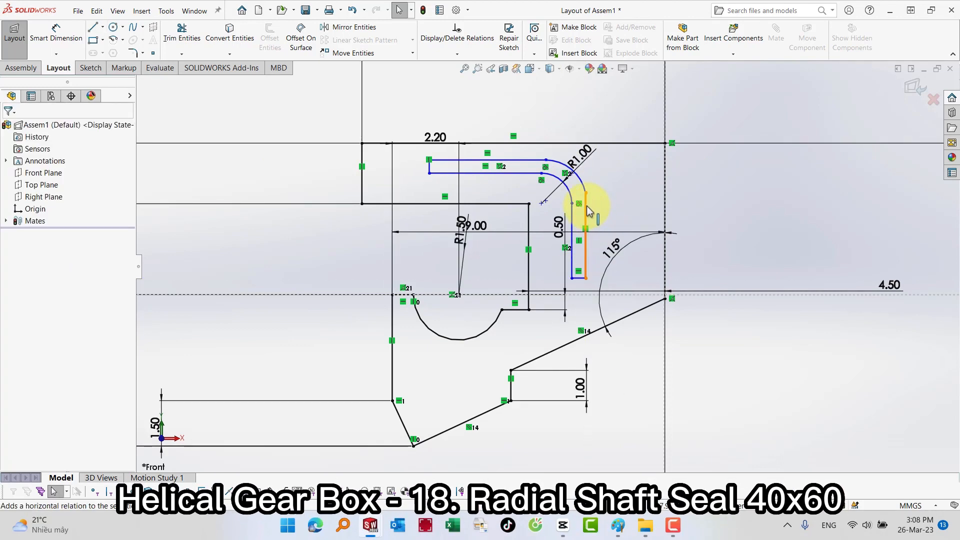
Make the insert's outer corner arc tangent to the outer vertical line and concentric with the inner fillet arc
{"action": "left_click", "coordinate": [592, 198]}
{"action": "left_click", "coordinate": [587, 187], "text": "ctrl"}
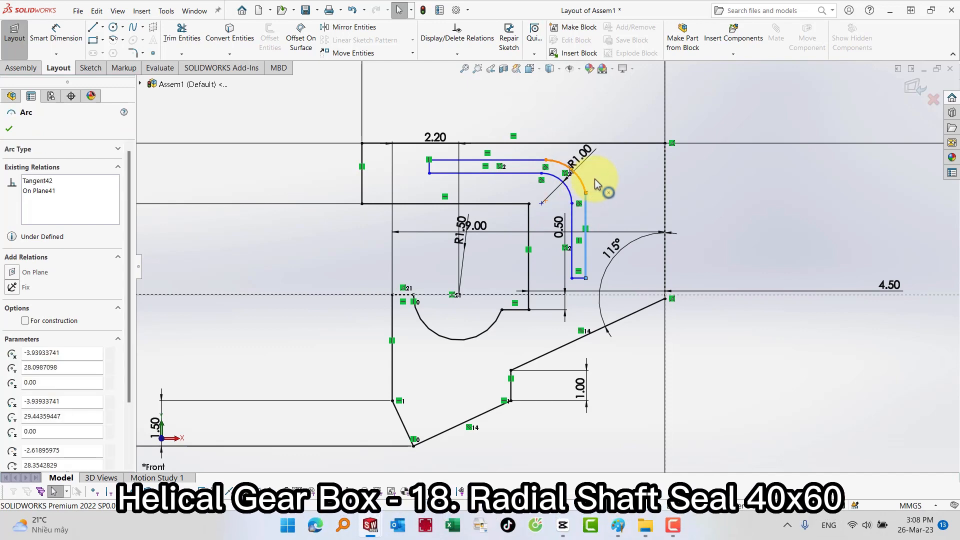
{"action": "left_click", "coordinate": [611, 223]}
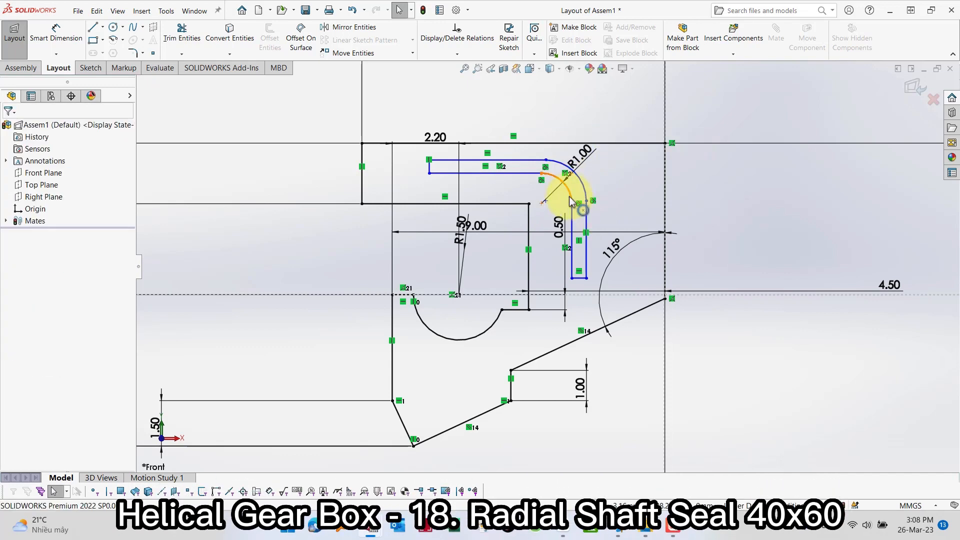
{"action": "left_click", "coordinate": [572, 196]}
{"action": "left_click", "coordinate": [582, 187], "text": "ctrl"}
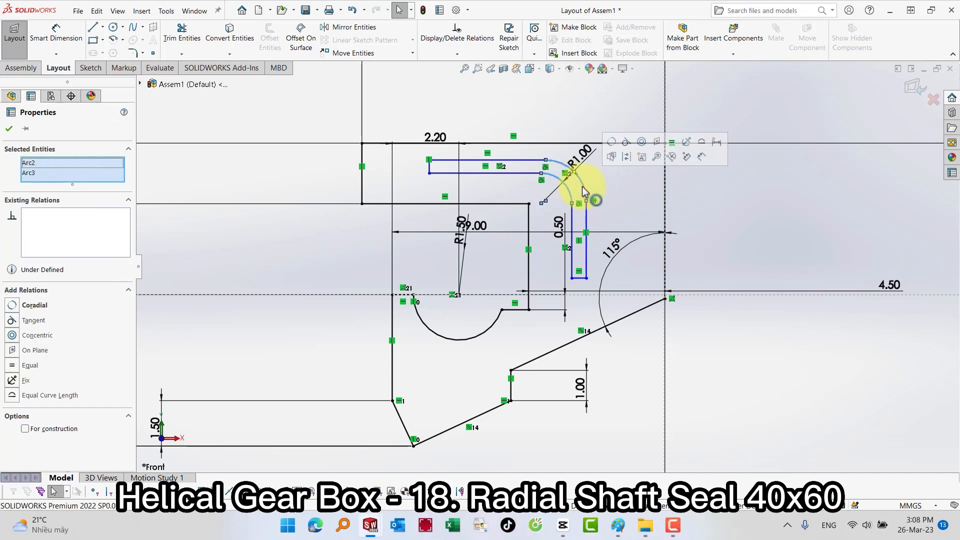
{"action": "left_click", "coordinate": [641, 141]}
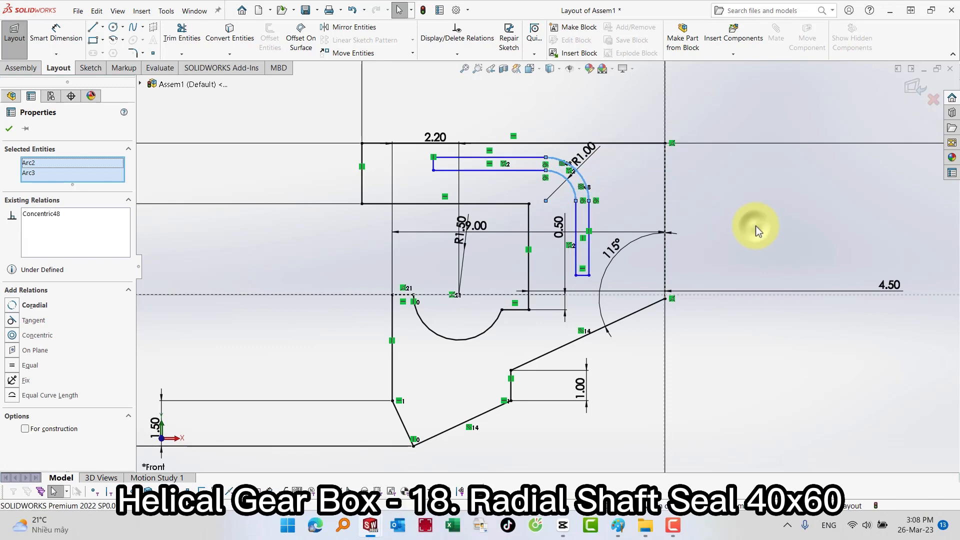
{"action": "left_click", "coordinate": [754, 225]}
Dimension the insert's short lower end line to set its thickness to 0.5 mm
{"action": "key", "text": "s"}
{"action": "left_click", "coordinate": [794, 243]}
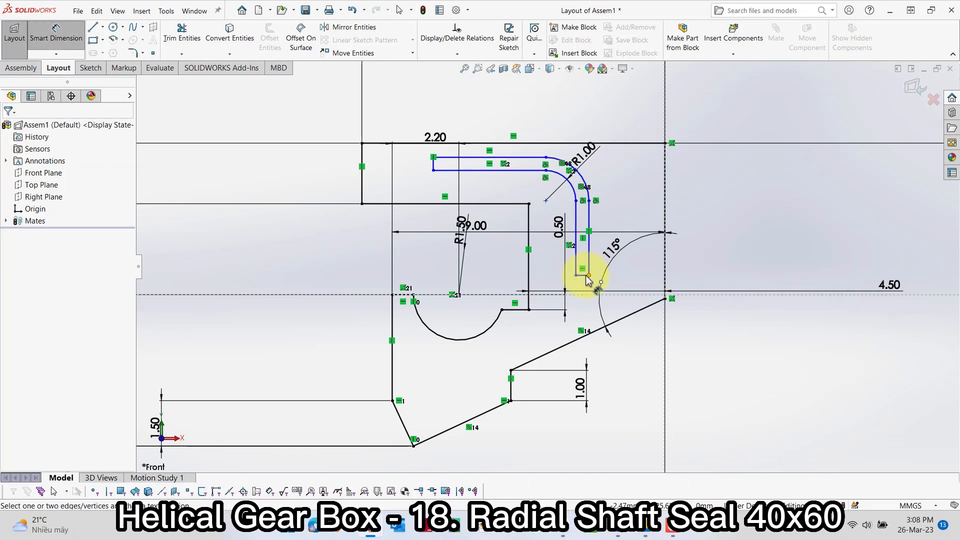
{"action": "left_click", "coordinate": [583, 275]}
{"action": "left_click", "coordinate": [721, 320]}
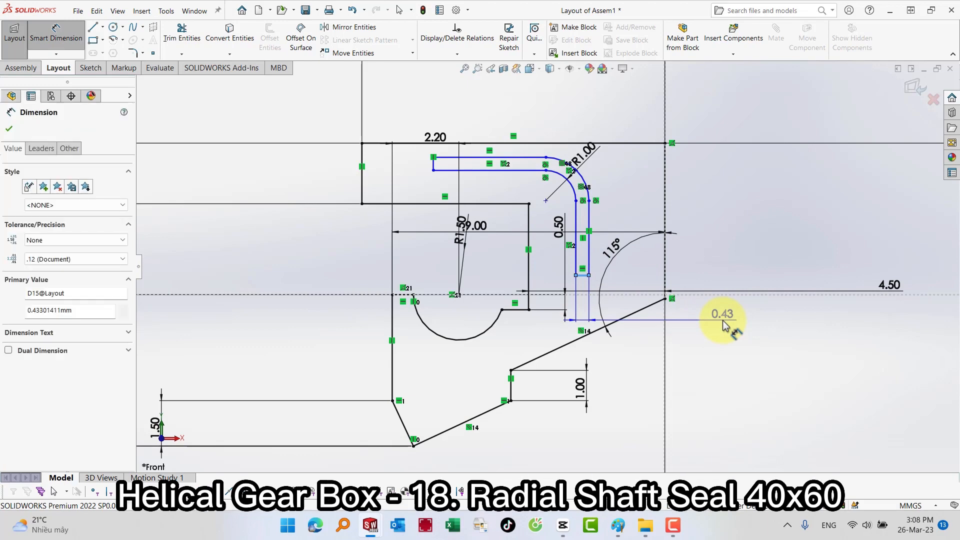
{"action": "type", "text": "0.5"}
{"action": "key", "text": "Return"}
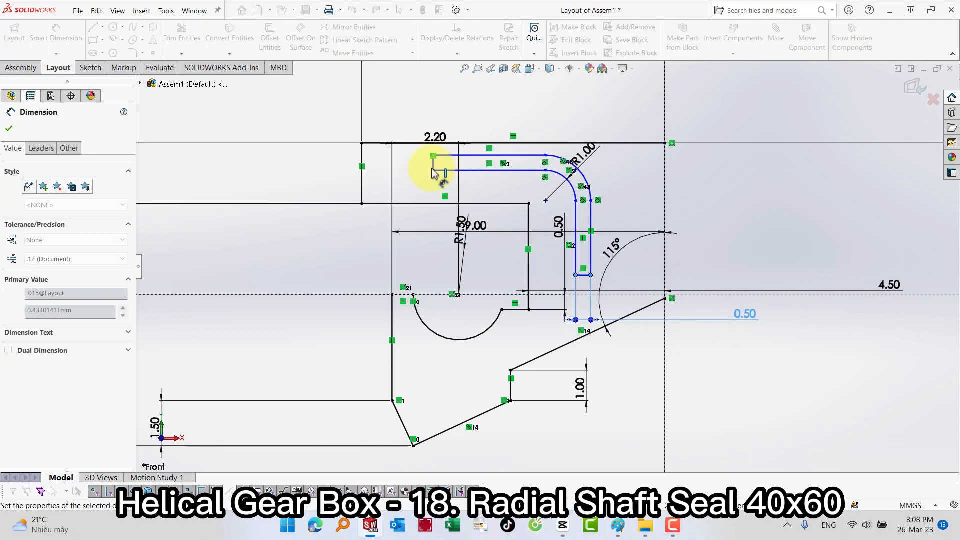
{"action": "left_click", "coordinate": [432, 163]}
{"action": "left_click", "coordinate": [414, 102]}
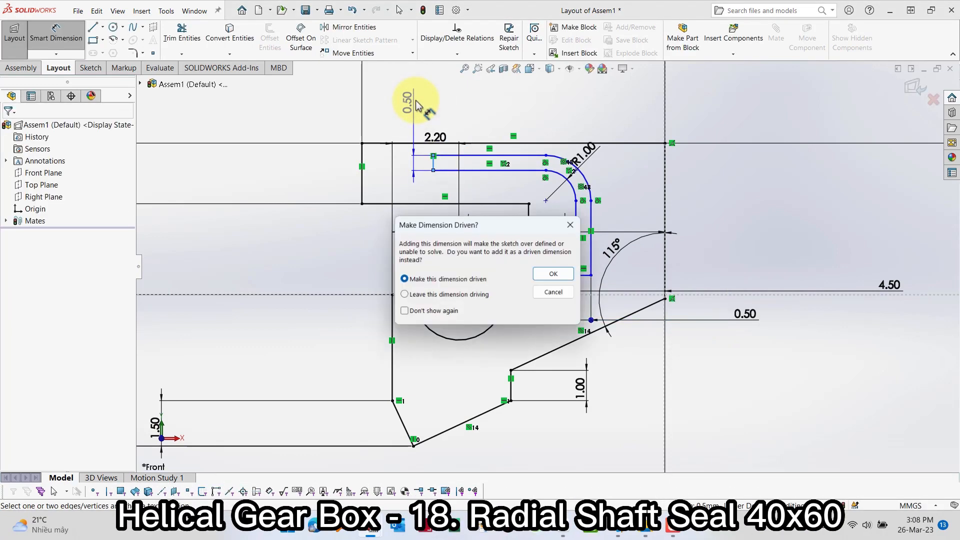
{"action": "key", "text": "Return"}
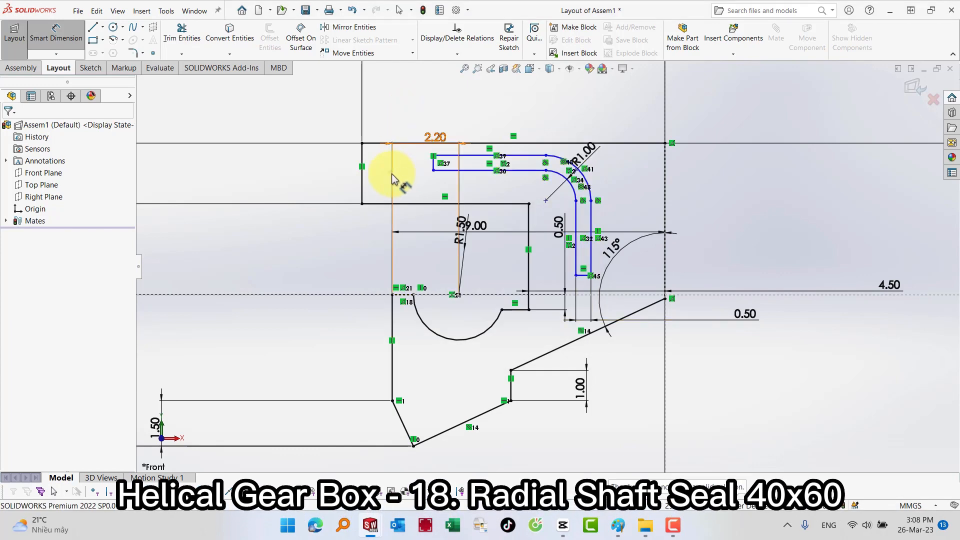
Set the horizontal distance between the seal profile's upper-left vertical edge and the insert's left end line to 1.5 mm
{"action": "left_click", "coordinate": [392, 179]}
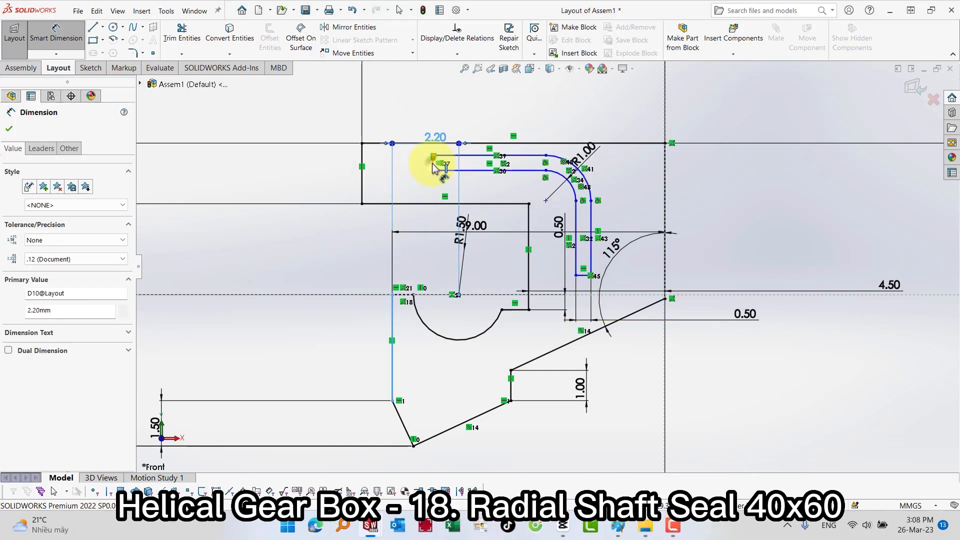
{"action": "left_click", "coordinate": [434, 165]}
{"action": "left_click", "coordinate": [362, 184]}
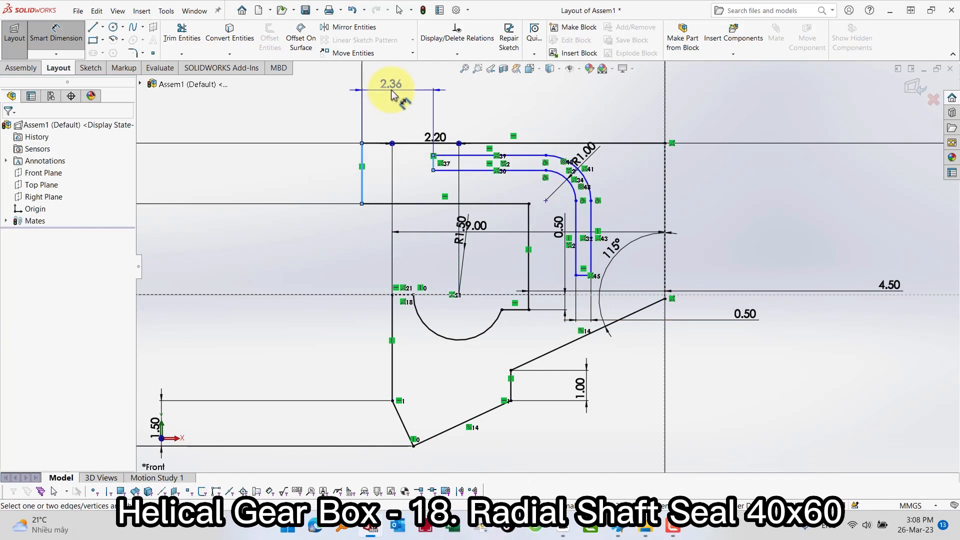
{"action": "left_click", "coordinate": [392, 93]}
{"action": "type", "text": "1.5"}
{"action": "key", "text": "Return"}
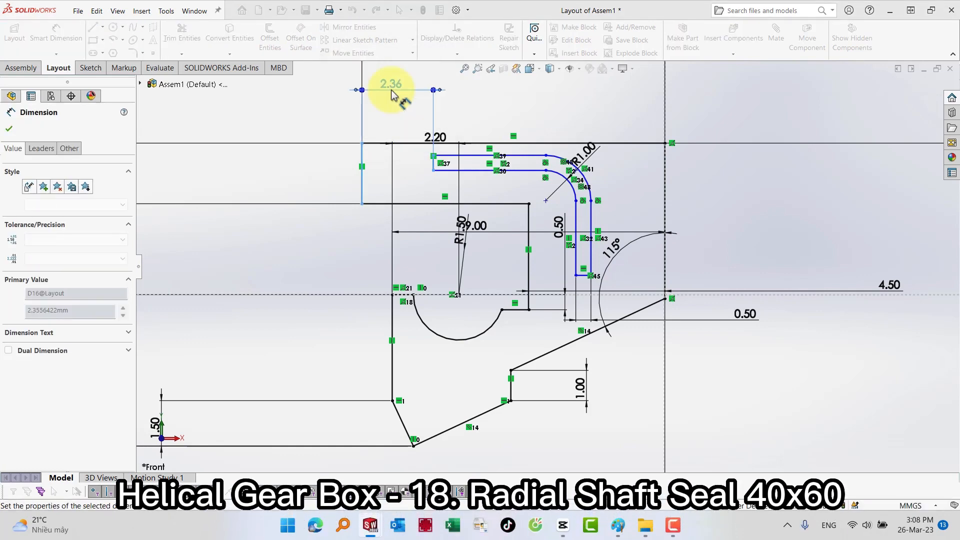
Set the vertical distance from the seal's top edge to the insert's lower horizontal line to 1 mm
{"action": "left_click", "coordinate": [415, 144]}
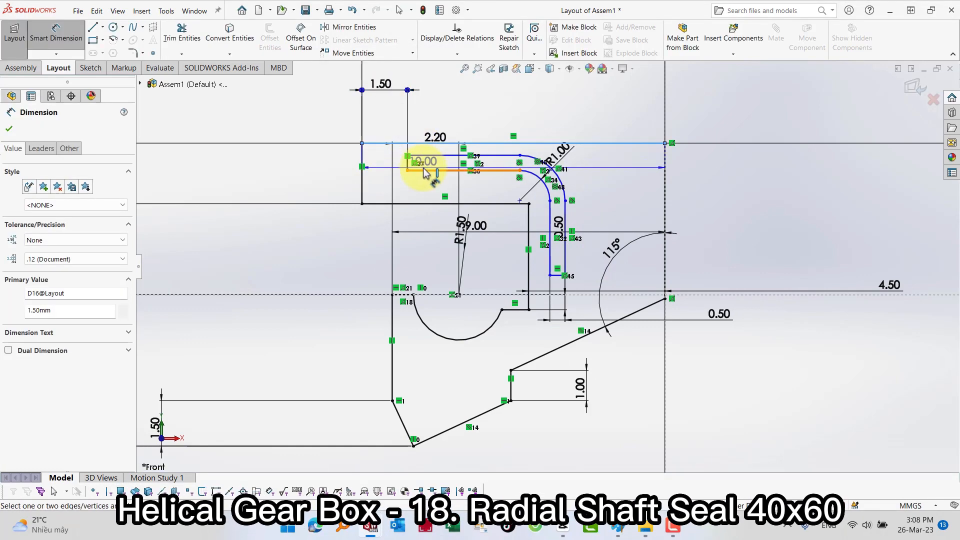
{"action": "left_click", "coordinate": [421, 170]}
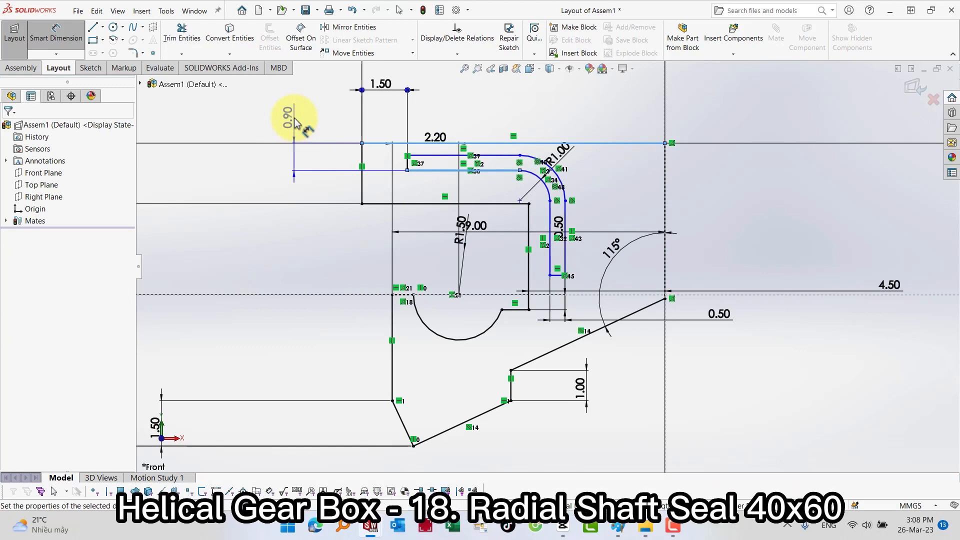
{"action": "left_click", "coordinate": [296, 121]}
{"action": "type", "text": "1.00mm"}
{"action": "key", "text": "Return"}
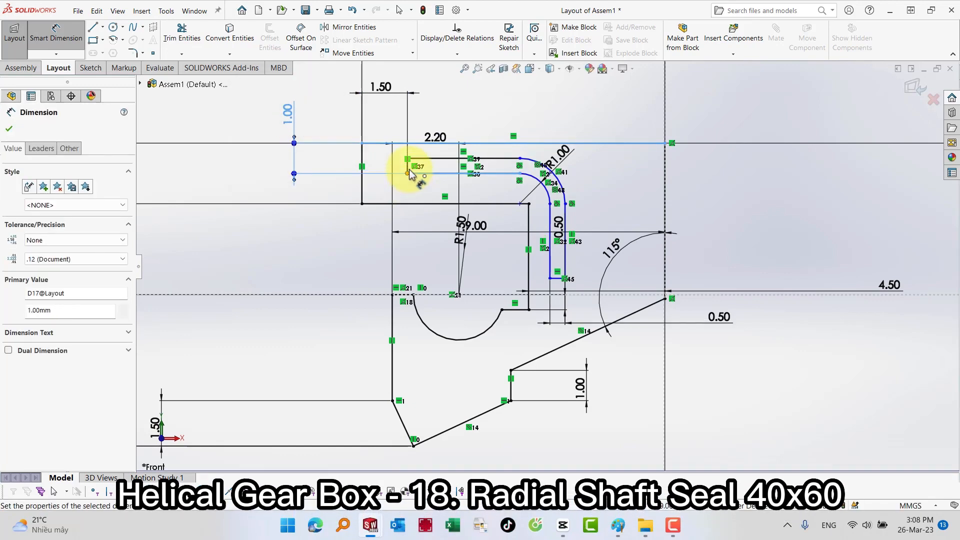
Set the horizontal distance from the insert's left end line to its inner vertical line to 6 mm
{"action": "left_click", "coordinate": [407, 168]}
{"action": "left_click", "coordinate": [549, 220]}
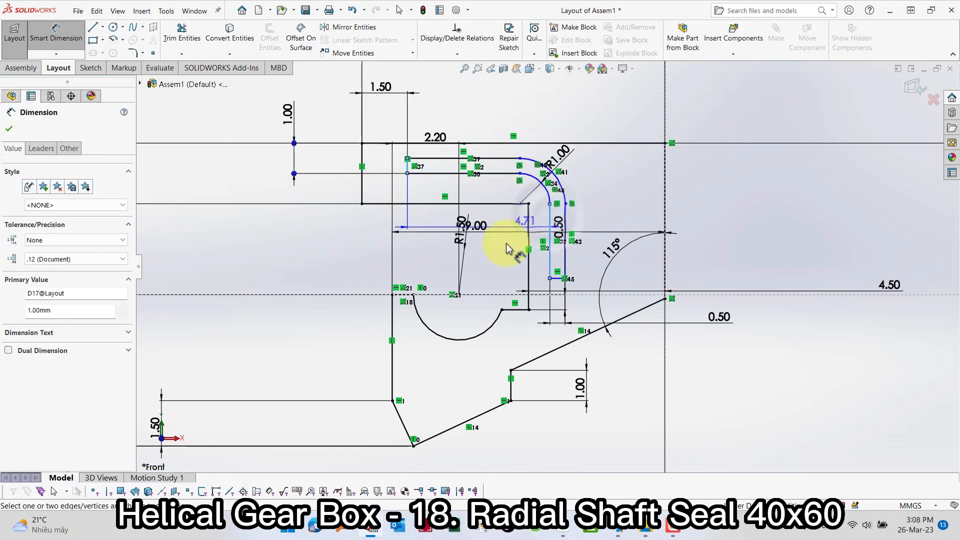
{"action": "left_click", "coordinate": [334, 264]}
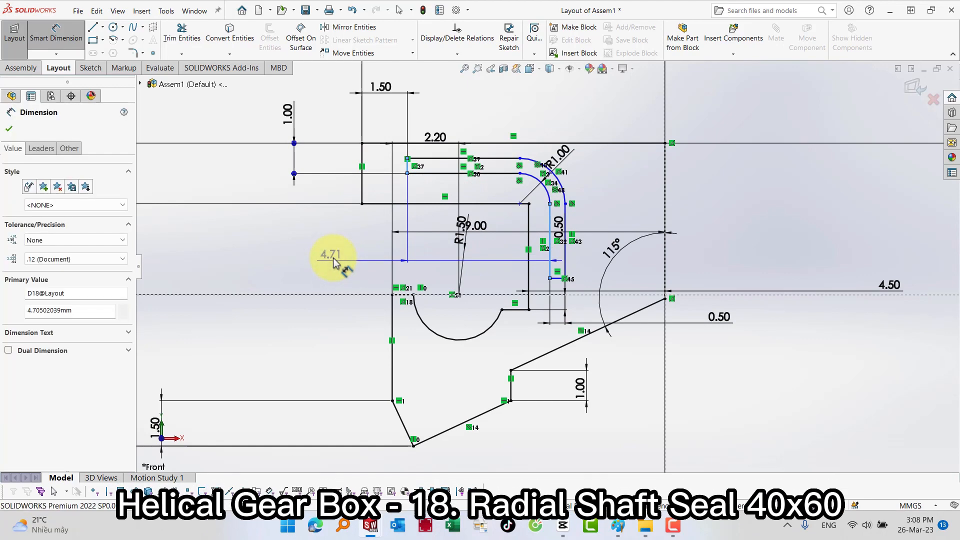
{"action": "type", "text": "6"}
{"action": "key", "text": "Return"}
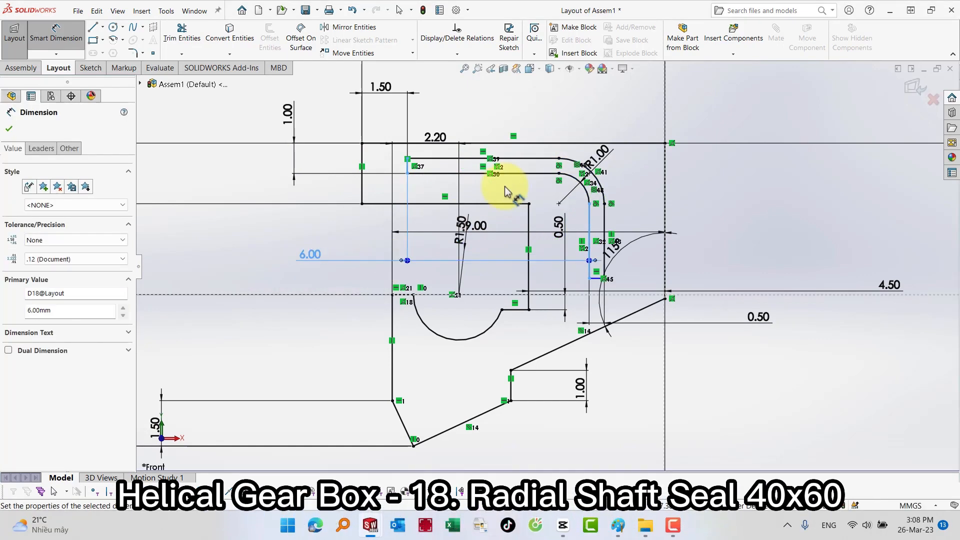
Set the vertical distance from the insert's lower horizontal line to the bottom end of its inner vertical line to 3 mm
{"action": "left_click", "coordinate": [710, 195]}
{"action": "left_click", "coordinate": [545, 175]}
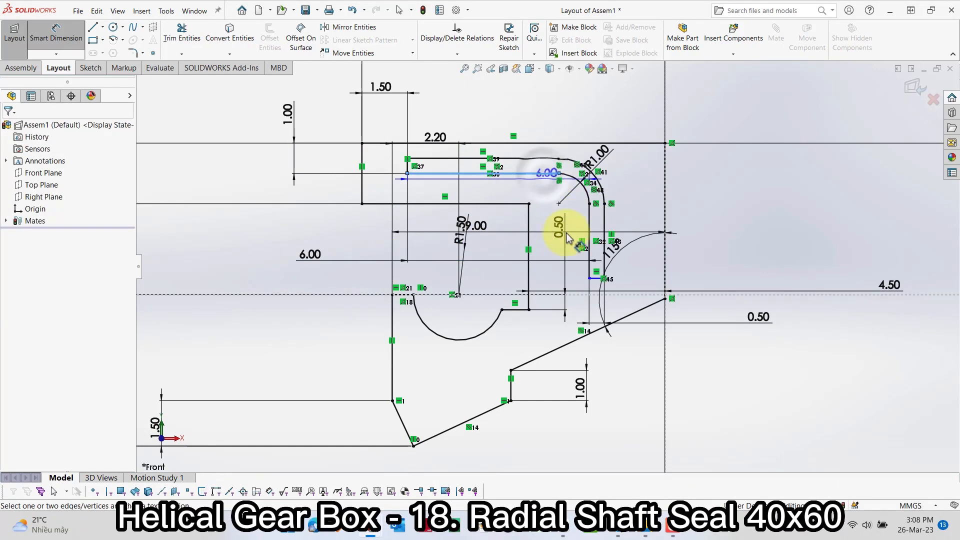
{"action": "left_click", "coordinate": [590, 279]}
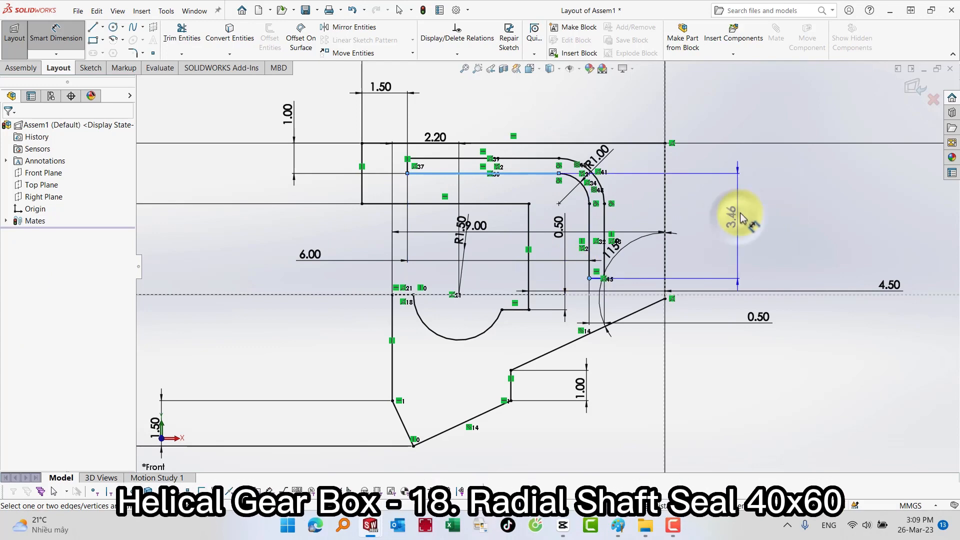
{"action": "left_click", "coordinate": [740, 215]}
{"action": "type", "text": "3"}
{"action": "key", "text": "Return"}
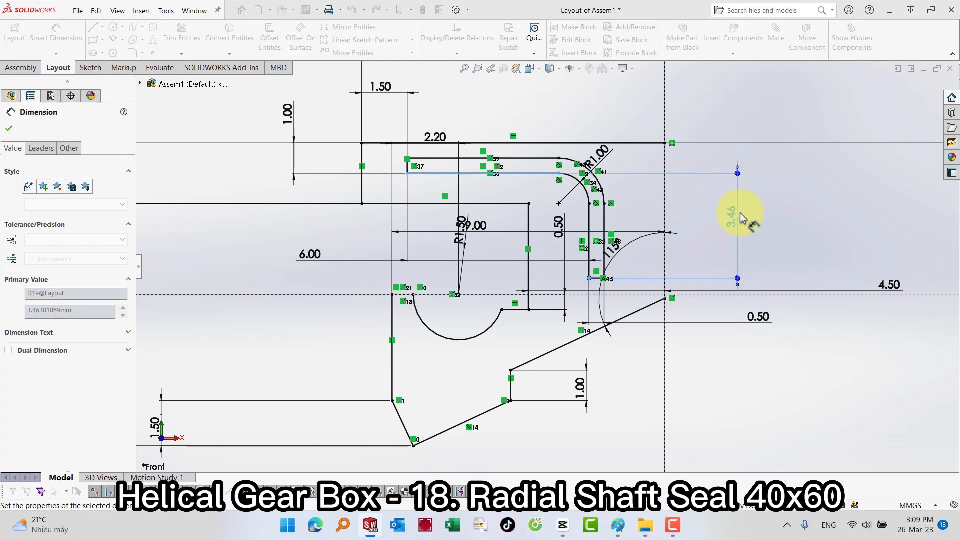
{"action": "left_click", "coordinate": [776, 113]}
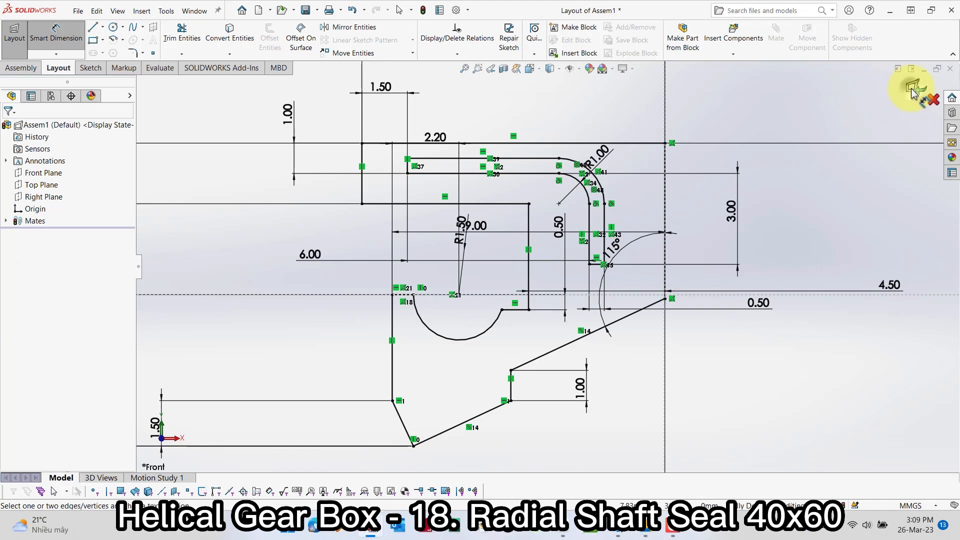
Exit the layout and insert a new part into the assembly, with its first sketch open on the front plane
{"action": "key", "text": "f"}
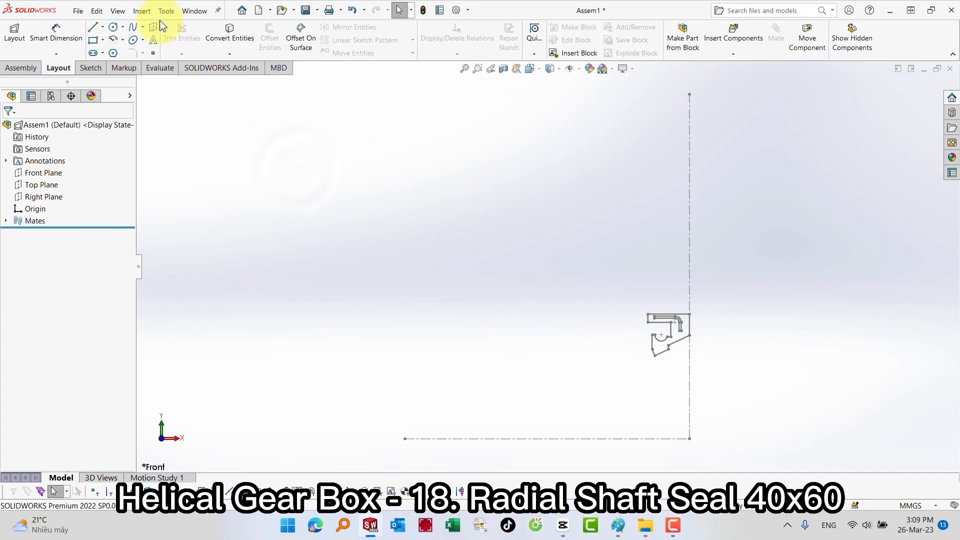
{"action": "left_click", "coordinate": [141, 11]}
{"action": "mouse_move", "coordinate": [165, 28]}
{"action": "left_click", "coordinate": [297, 41]}
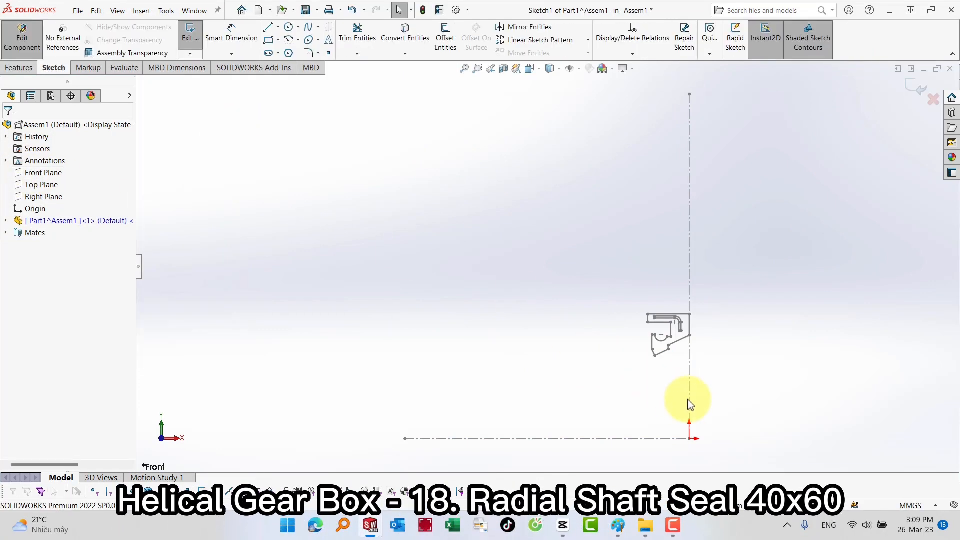
Convert all lines and both corner arcs of the L-shaped insert outline from the layout into the new part's sketch
{"action": "scroll", "coordinate": [719, 407], "scroll_direction": "down", "scroll_amount": 3}
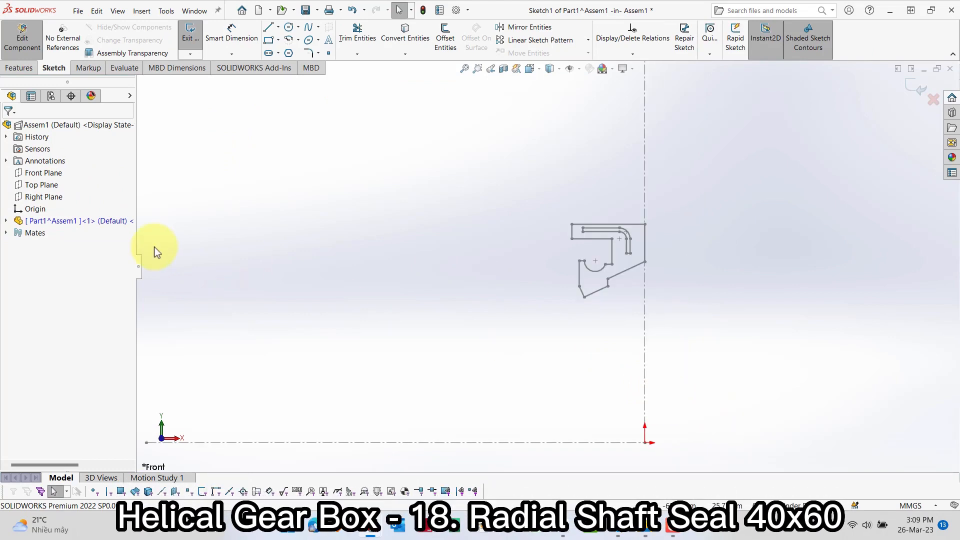
{"action": "key", "text": "s"}
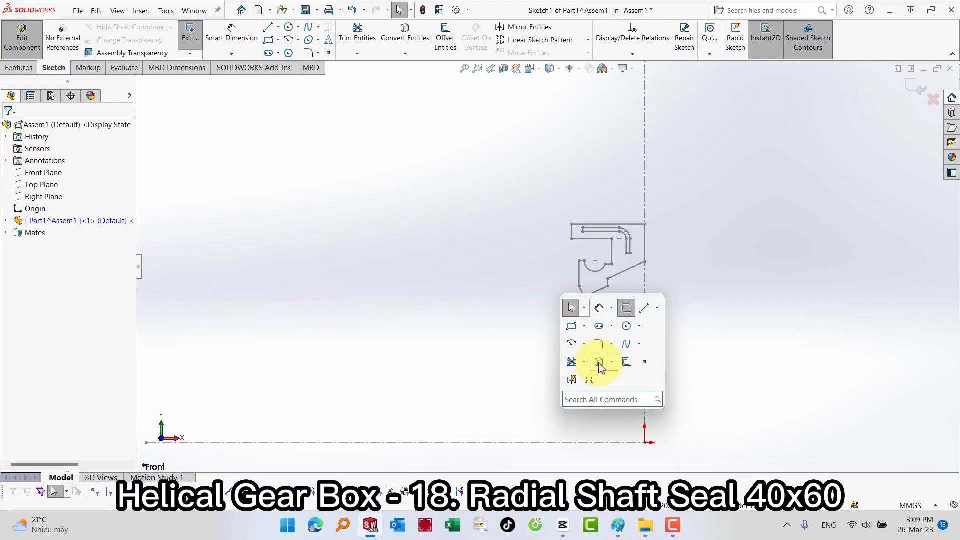
{"action": "left_click", "coordinate": [600, 364]}
{"action": "scroll", "coordinate": [633, 239], "scroll_direction": "down", "scroll_amount": 3}
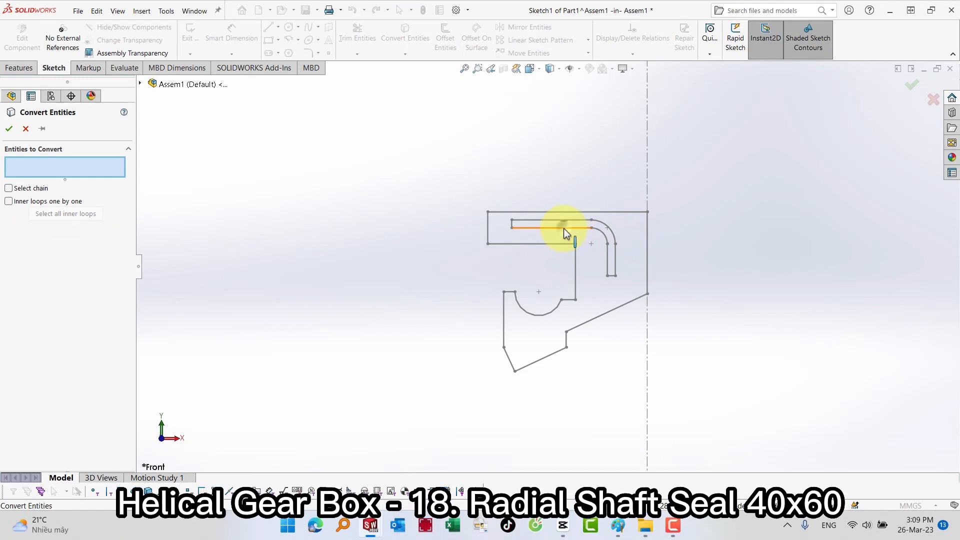
{"action": "left_click", "coordinate": [564, 228]}
{"action": "left_click", "coordinate": [587, 220]}
{"action": "left_click", "coordinate": [606, 229]}
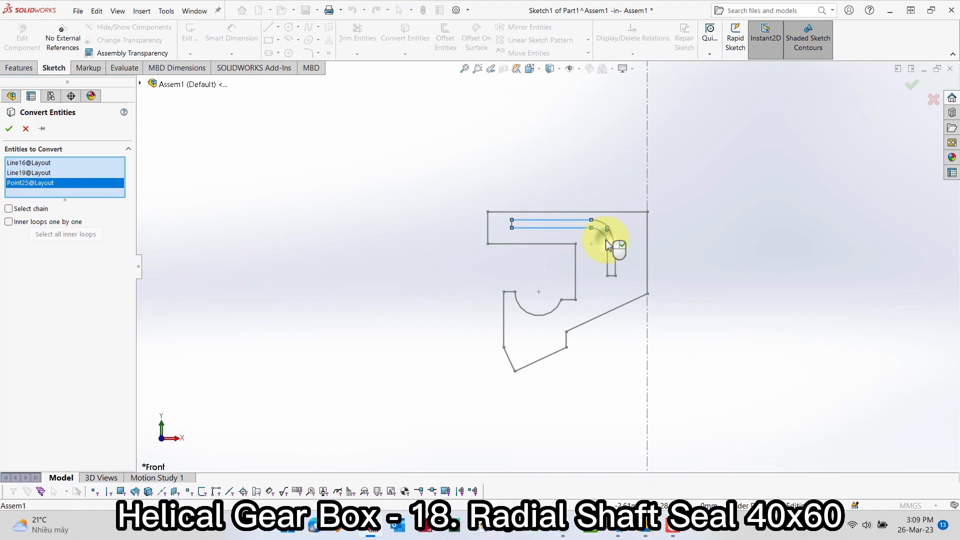
{"action": "left_click", "coordinate": [608, 245]}
{"action": "left_click", "coordinate": [609, 259]}
{"action": "left_click", "coordinate": [615, 265]}
{"action": "left_click", "coordinate": [612, 275]}
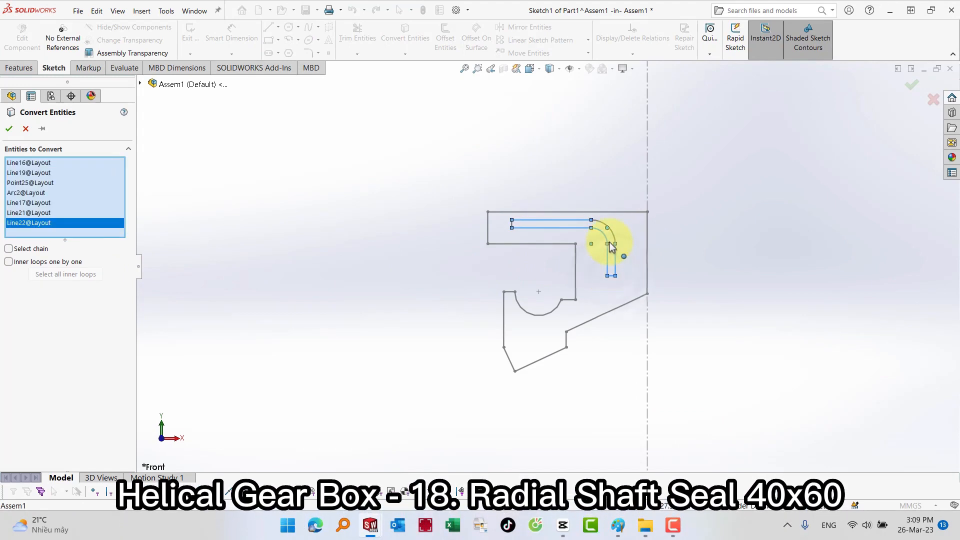
{"action": "left_click", "coordinate": [614, 237]}
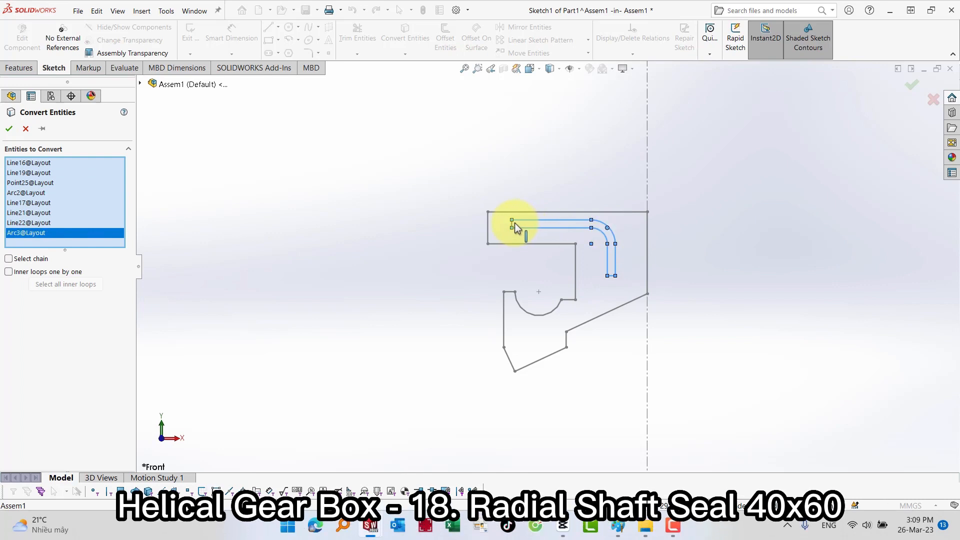
{"action": "left_click", "coordinate": [512, 223]}
{"action": "right_click", "coordinate": [513, 223]}
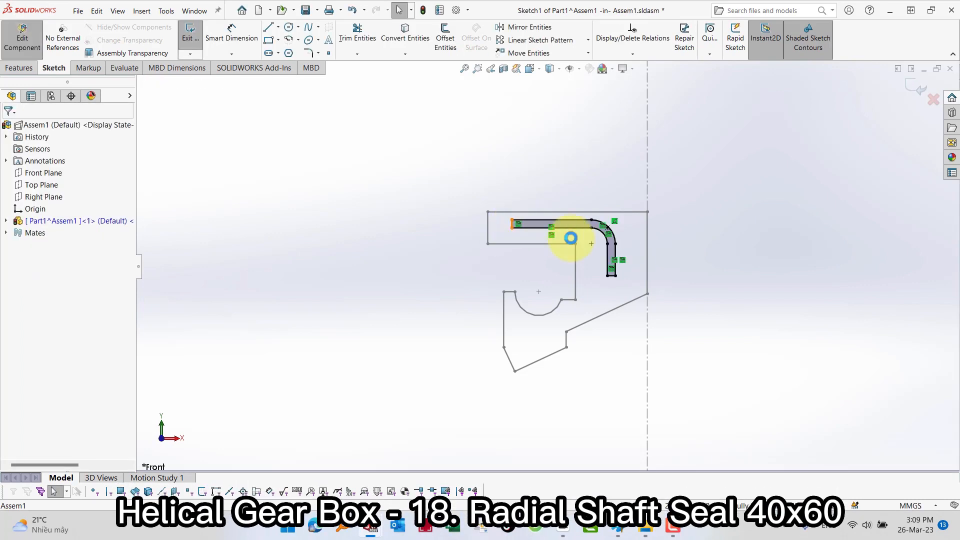
Draw a construction line along the layout's horizontal axis, from the axis's left end to the origin
{"action": "scroll", "coordinate": [589, 258], "scroll_direction": "up", "scroll_amount": 3}
{"action": "scroll", "coordinate": [577, 314], "scroll_direction": "up", "scroll_amount": 2}
{"action": "key", "text": "s"}
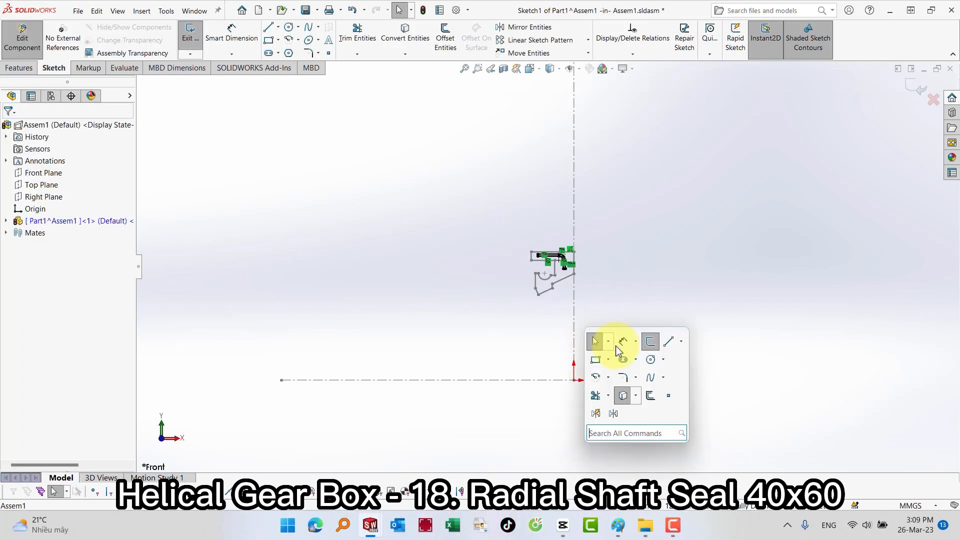
{"action": "key", "text": "l"}
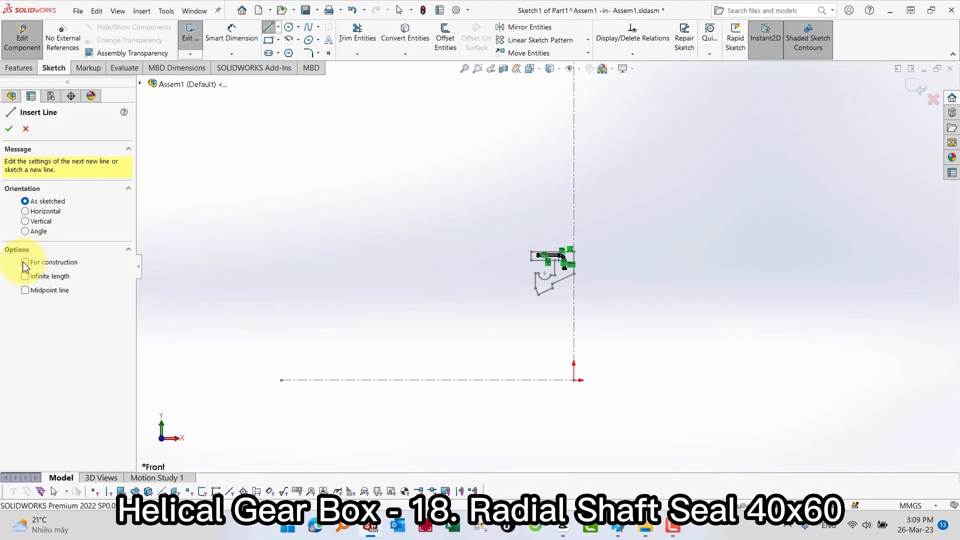
{"action": "left_click", "coordinate": [25, 262]}
{"action": "left_click", "coordinate": [281, 380]}
{"action": "left_click", "coordinate": [574, 380]}
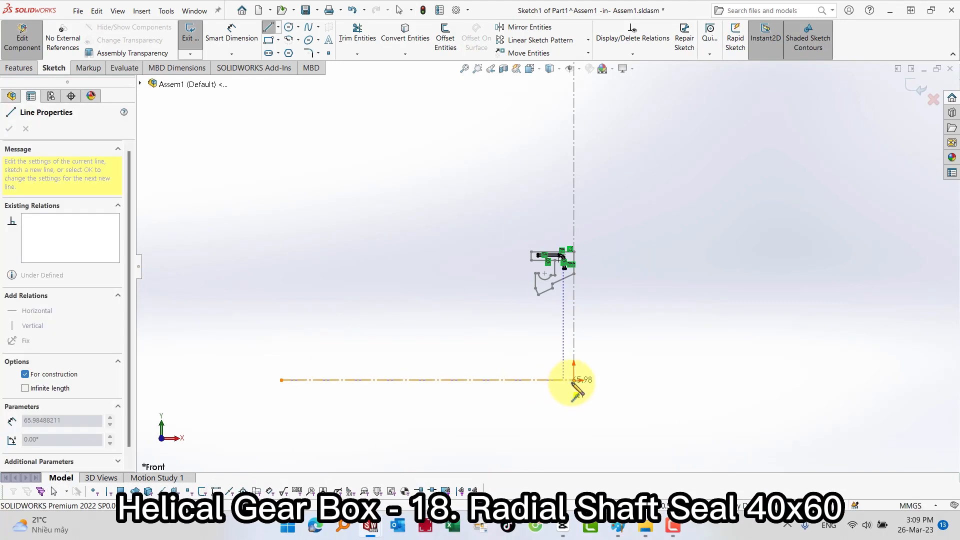
{"action": "double_click", "coordinate": [574, 379]}
{"action": "left_click", "coordinate": [909, 99]}
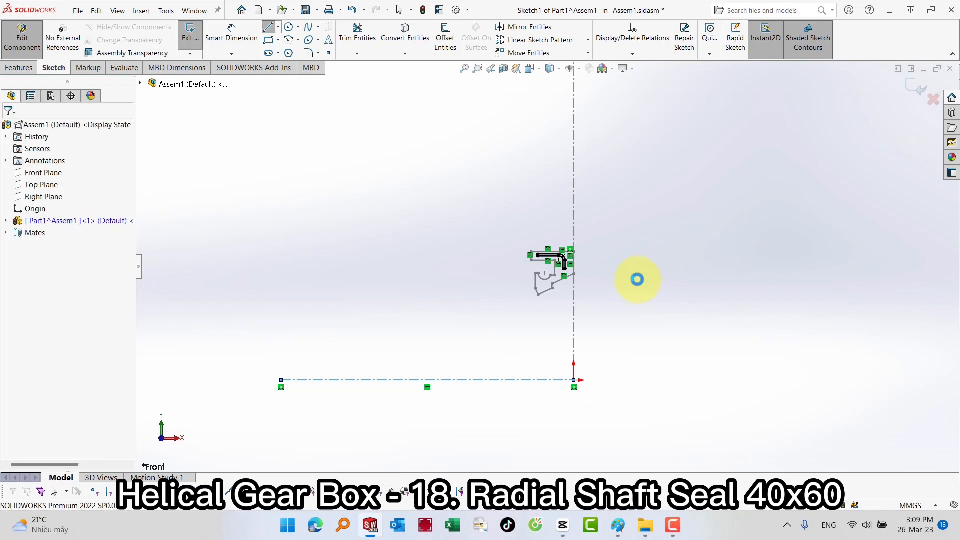
Close the sketch and revolve the L-shaped insert profile 360° around the horizontal construction line
{"action": "key", "text": "s"}
{"action": "left_click", "coordinate": [696, 320]}
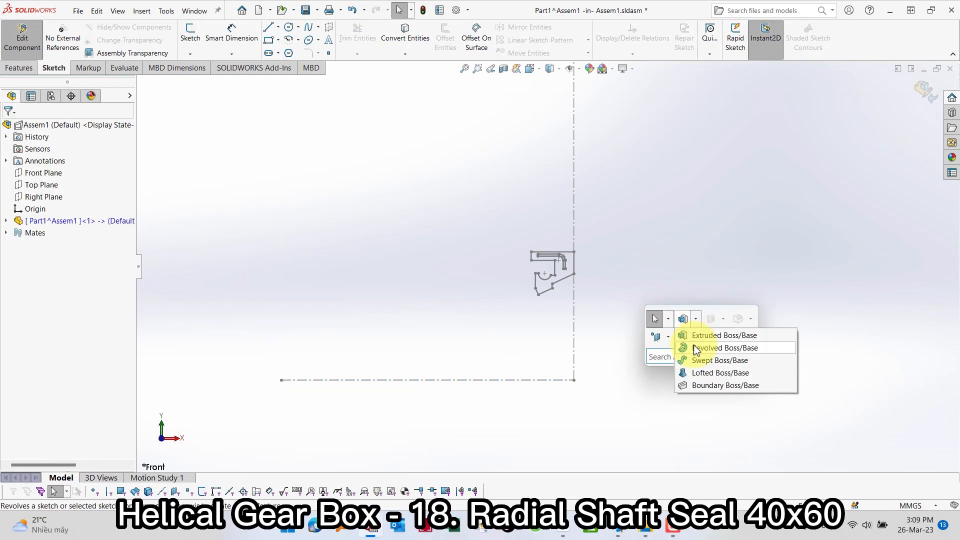
{"action": "left_click", "coordinate": [692, 348]}
{"action": "left_click", "coordinate": [566, 264]}
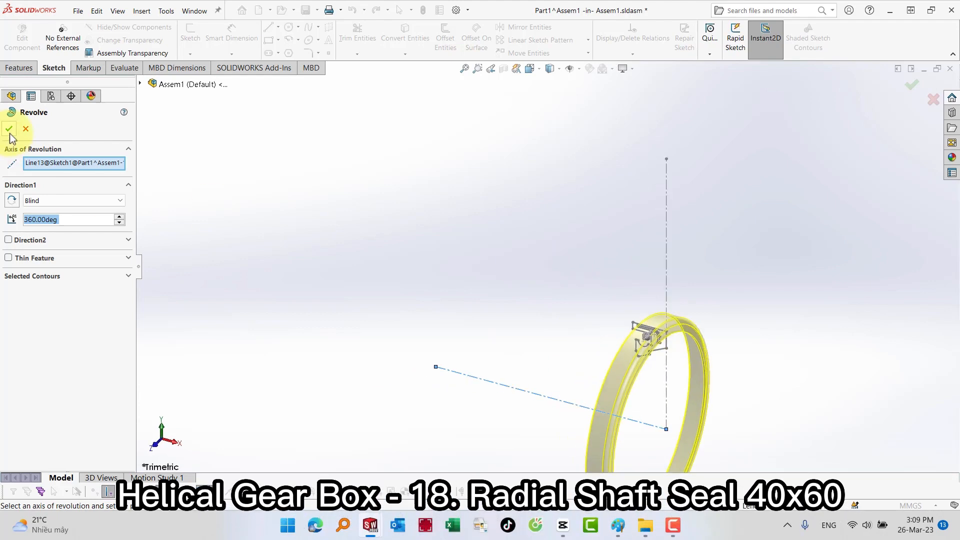
{"action": "left_click", "coordinate": [9, 129]}
{"action": "scroll", "coordinate": [565, 313], "scroll_direction": "up", "scroll_amount": 3}
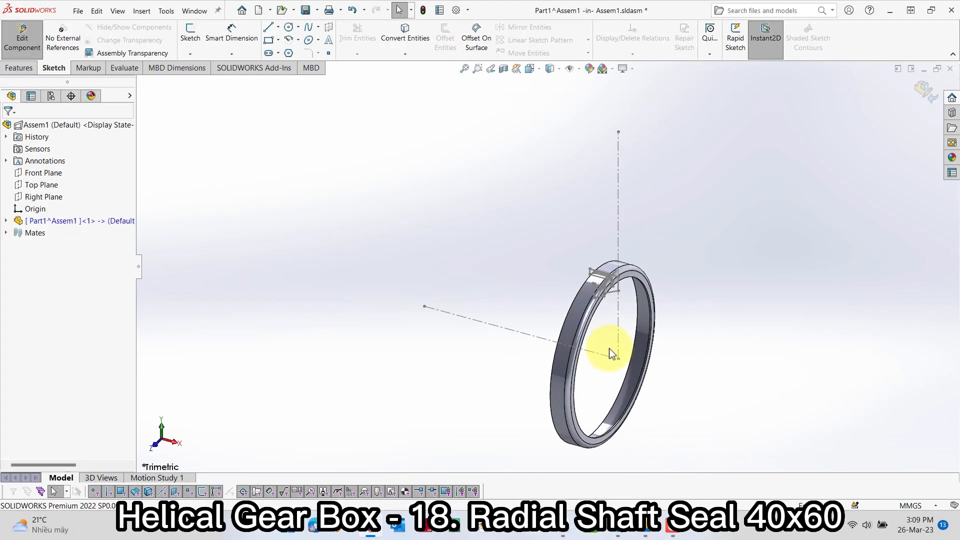
Apply an appearance from the Metal category to the entire insert part
{"action": "left_click", "coordinate": [31, 221]}
{"action": "right_click", "coordinate": [31, 221]}
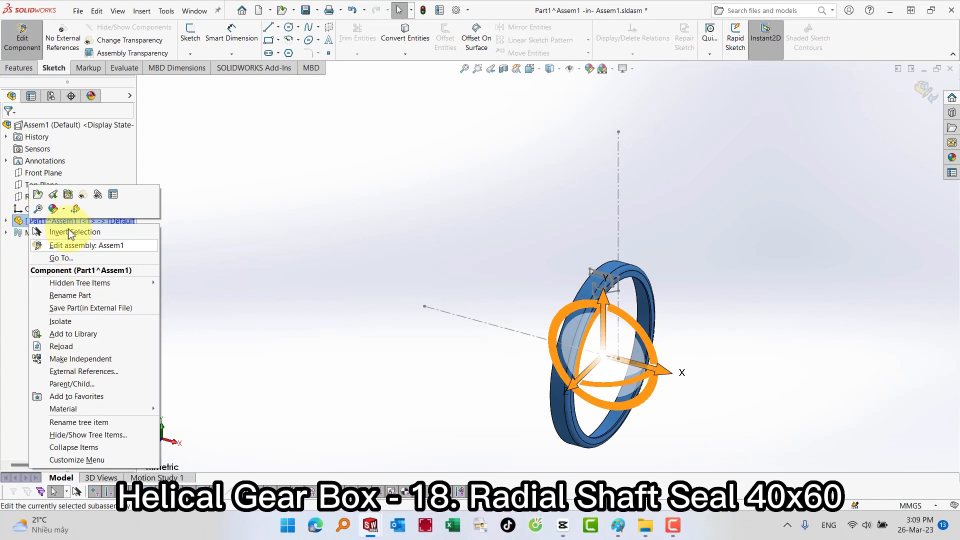
{"action": "left_click", "coordinate": [53, 208]}
{"action": "left_click", "coordinate": [59, 232]}
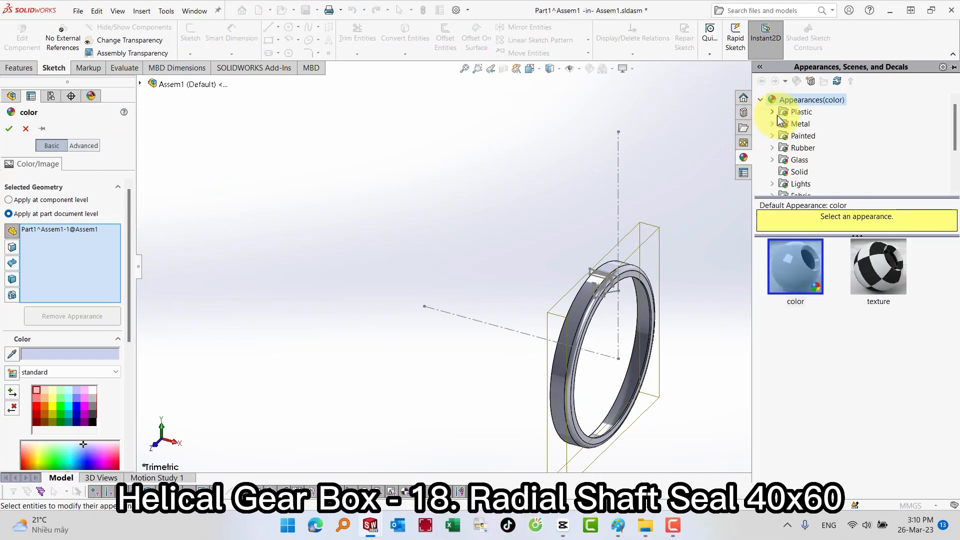
{"action": "left_click", "coordinate": [798, 124]}
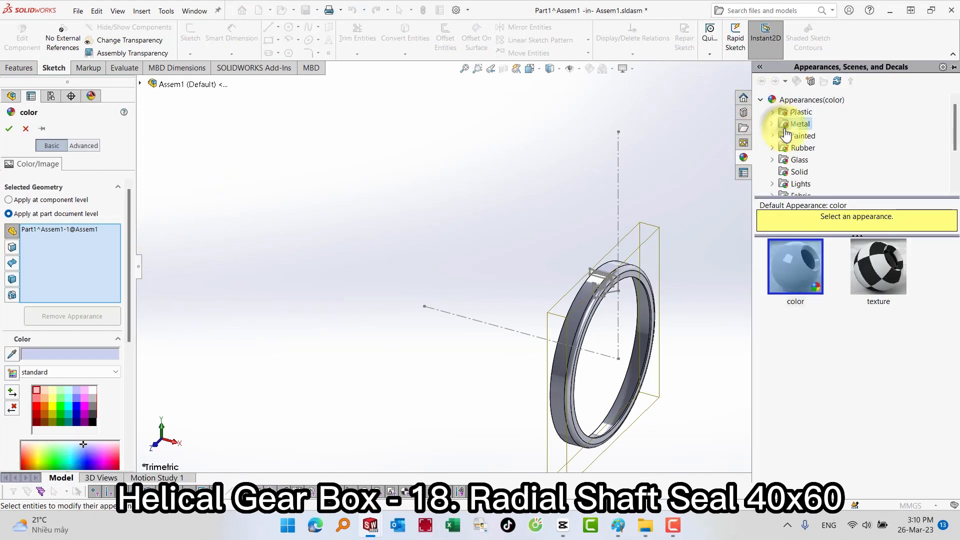
{"action": "left_click", "coordinate": [794, 272]}
{"action": "left_click", "coordinate": [10, 129]}
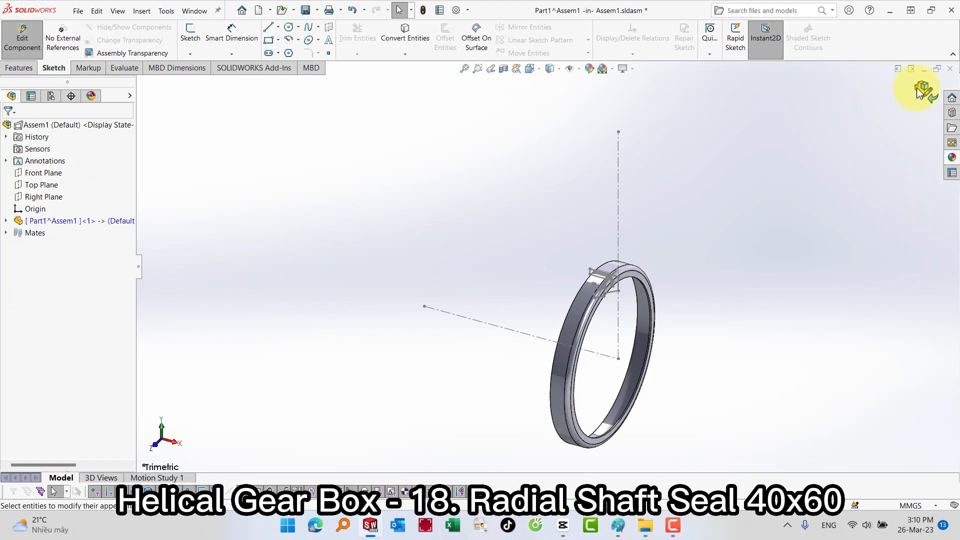
Return to editing the assembly and hide the insert part
{"action": "left_click", "coordinate": [50, 220]}
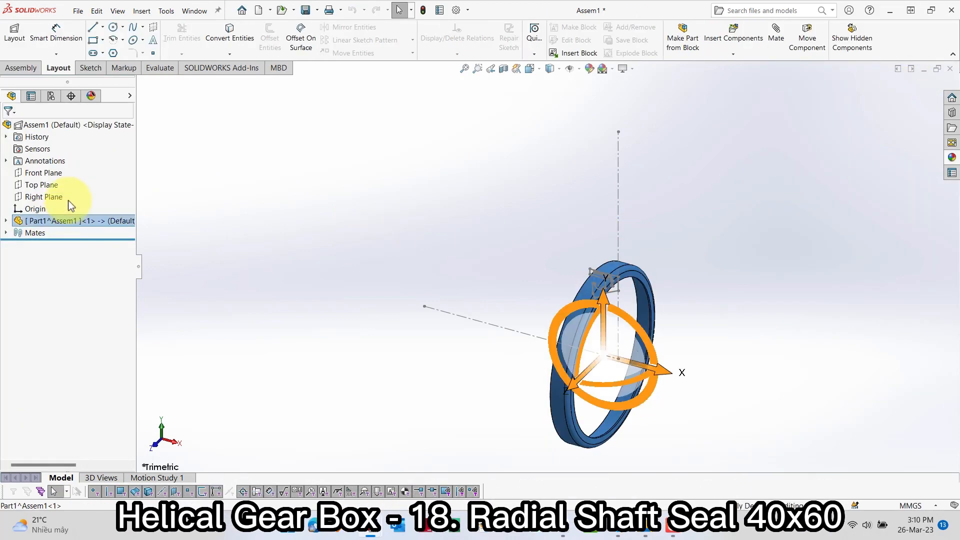
{"action": "left_click", "coordinate": [118, 194]}
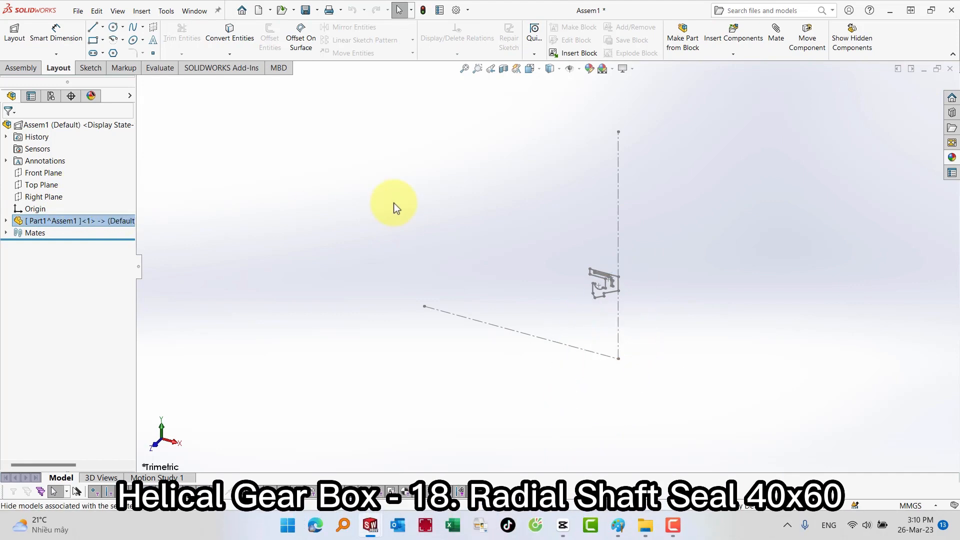
Insert a second new part into the assembly, with its first sketch open on the front plane
{"action": "left_click", "coordinate": [141, 12]}
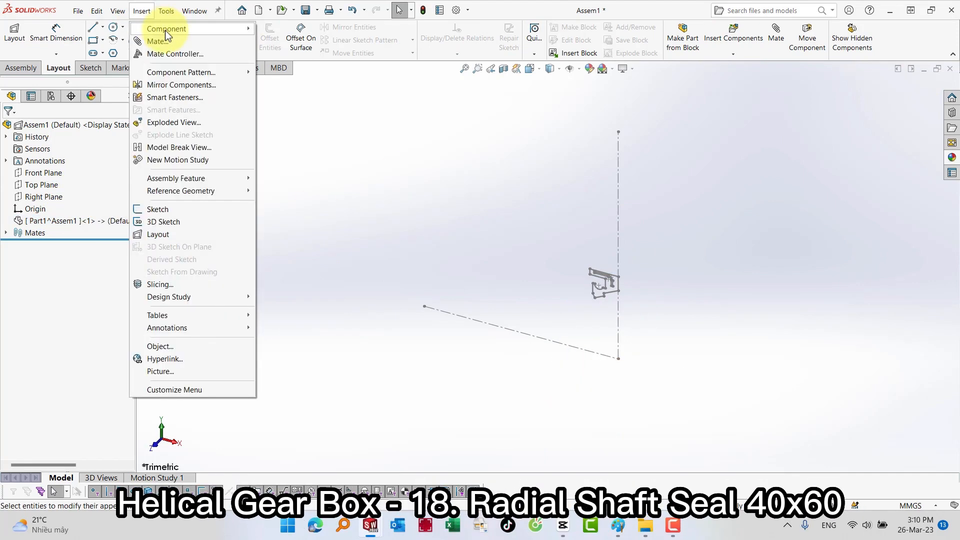
{"action": "mouse_move", "coordinate": [165, 26]}
{"action": "left_click", "coordinate": [280, 38]}
{"action": "left_click", "coordinate": [158, 131]}
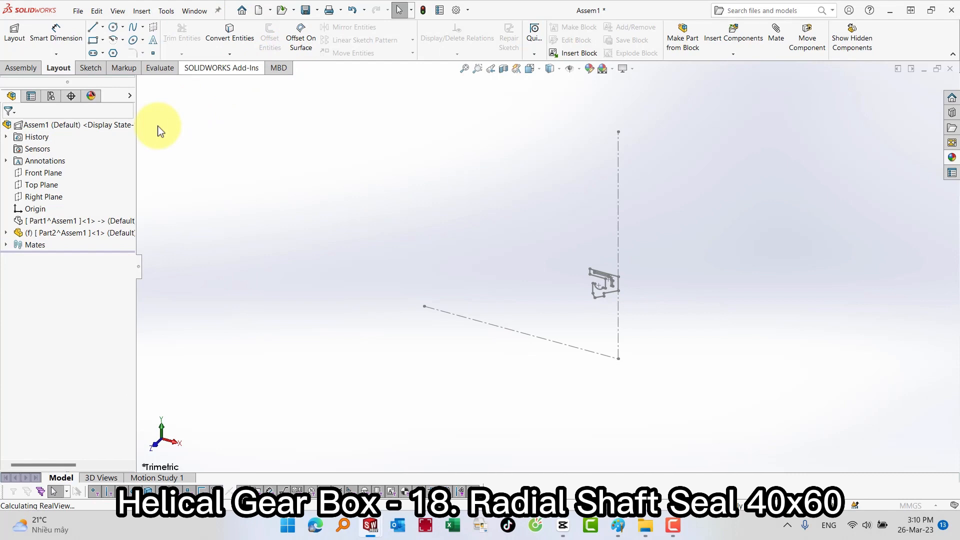
{"action": "left_click", "coordinate": [43, 172]}
Start converting layout entities into the second part's sketch, selecting all outer lines and the groove arc of the seal profile
{"action": "scroll", "coordinate": [615, 307], "scroll_direction": "down", "scroll_amount": 8}
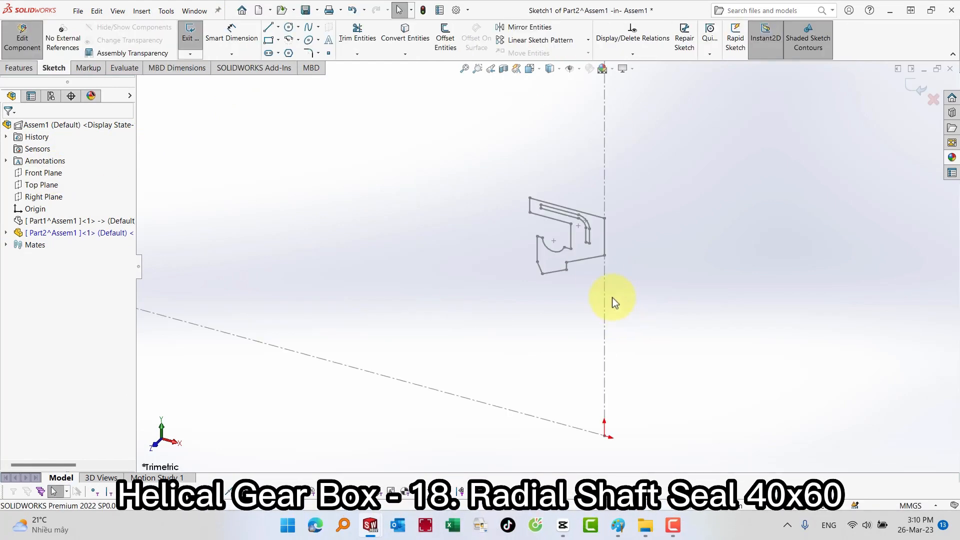
{"action": "key", "text": "s"}
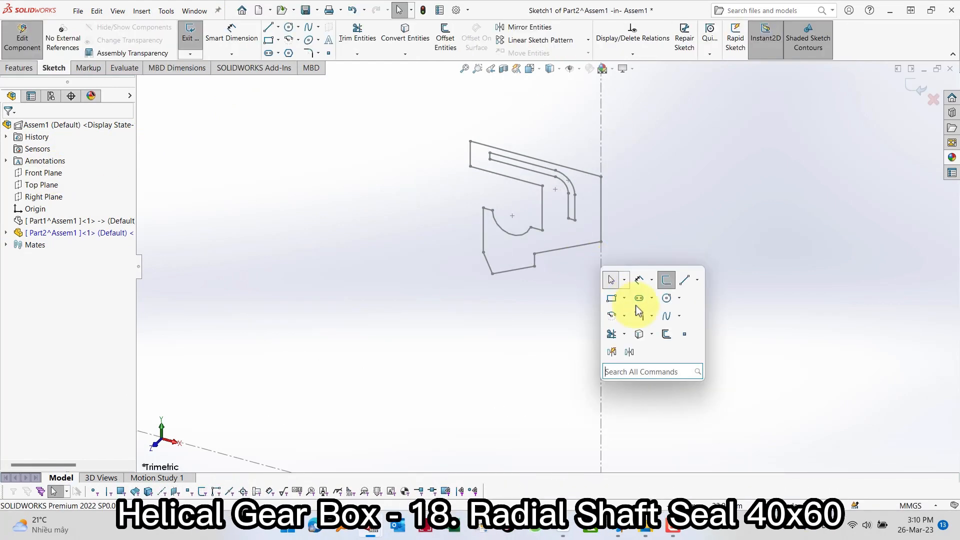
{"action": "left_click", "coordinate": [640, 334]}
{"action": "left_click", "coordinate": [500, 272]}
{"action": "left_click", "coordinate": [489, 263]}
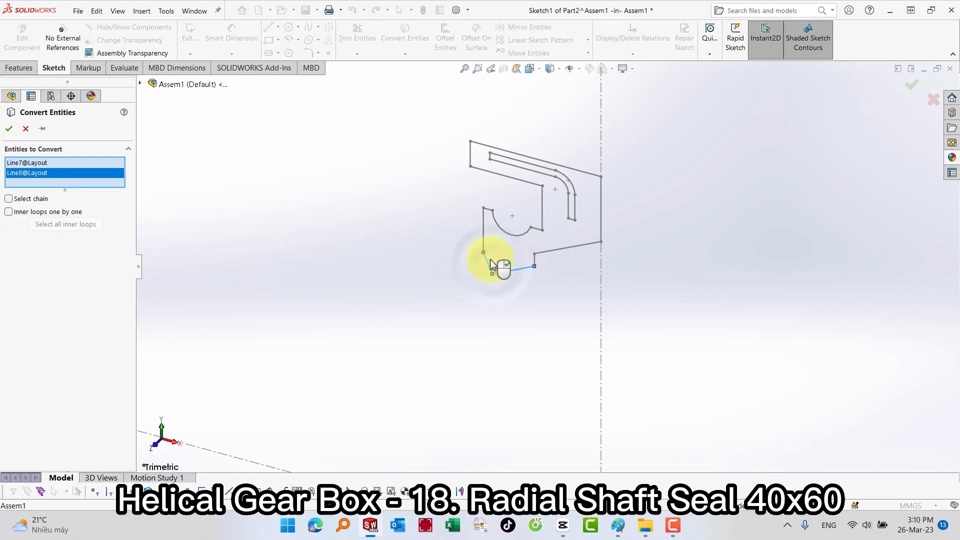
{"action": "left_click", "coordinate": [484, 229]}
{"action": "left_click", "coordinate": [491, 211]}
{"action": "left_click", "coordinate": [502, 224]}
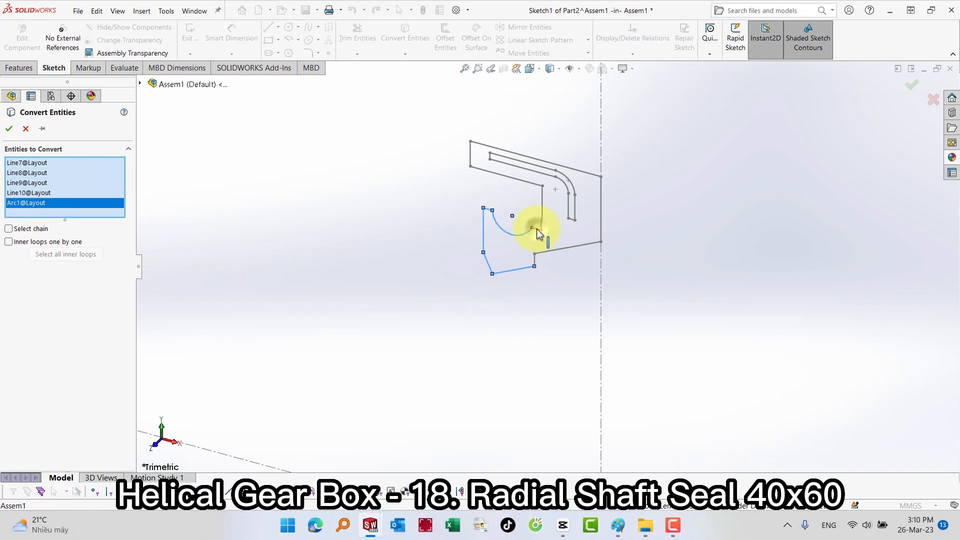
{"action": "left_click", "coordinate": [536, 230]}
{"action": "left_click", "coordinate": [542, 208]}
{"action": "left_click", "coordinate": [476, 165]}
{"action": "left_click", "coordinate": [470, 153]}
{"action": "left_click", "coordinate": [478, 144]}
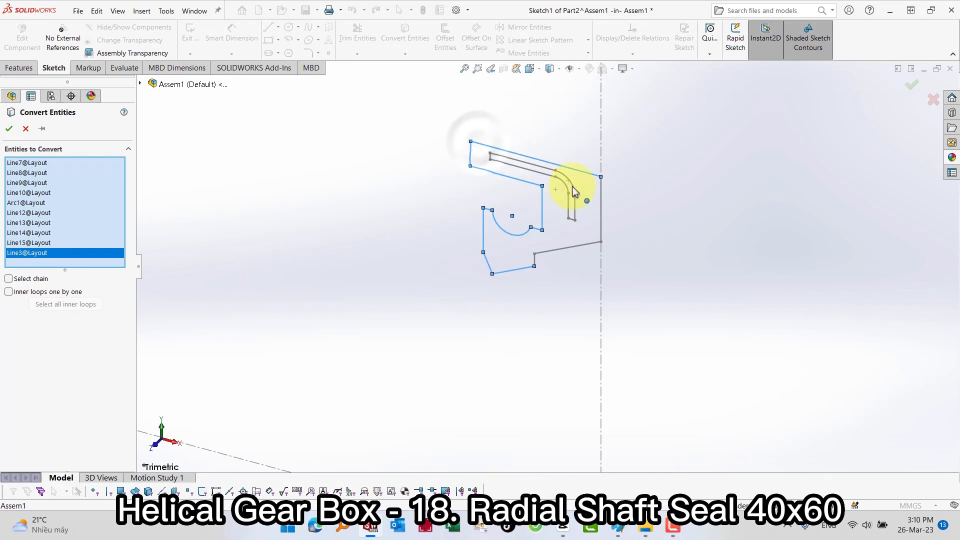
{"action": "left_click", "coordinate": [601, 213]}
{"action": "left_click", "coordinate": [579, 245]}
{"action": "left_click", "coordinate": [534, 259]}
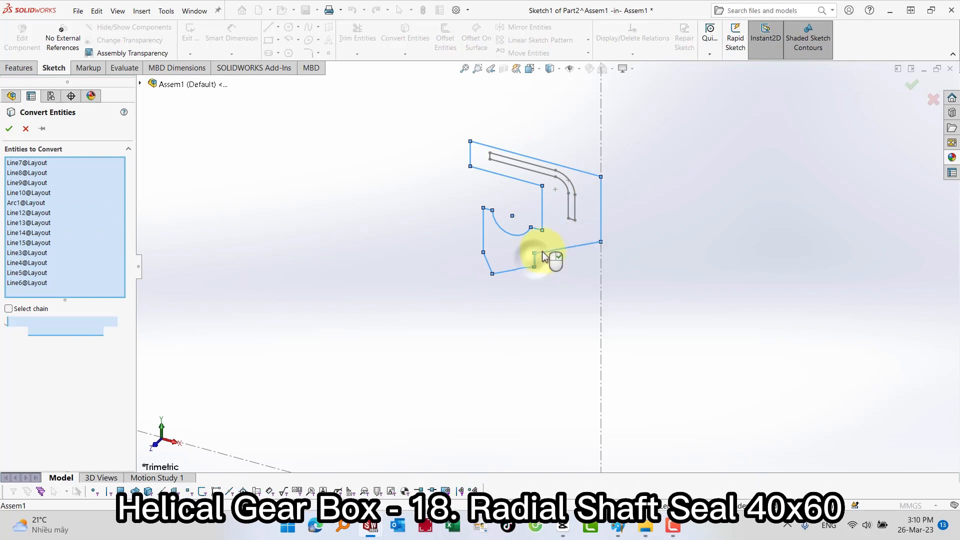
Add the L-shaped insert outline, including both corner arcs, to the selection and convert everything into the sketch
{"action": "left_click", "coordinate": [568, 218]}
{"action": "left_click", "coordinate": [573, 220]}
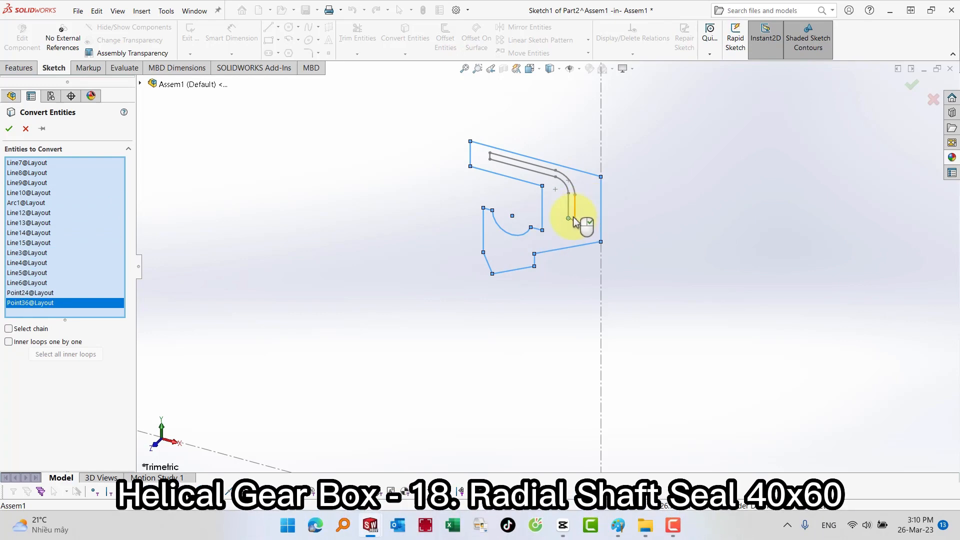
{"action": "scroll", "coordinate": [570, 220], "scroll_direction": "down", "scroll_amount": 5}
{"action": "left_click", "coordinate": [558, 213]}
{"action": "left_click", "coordinate": [570, 179]}
{"action": "left_click", "coordinate": [538, 151]}
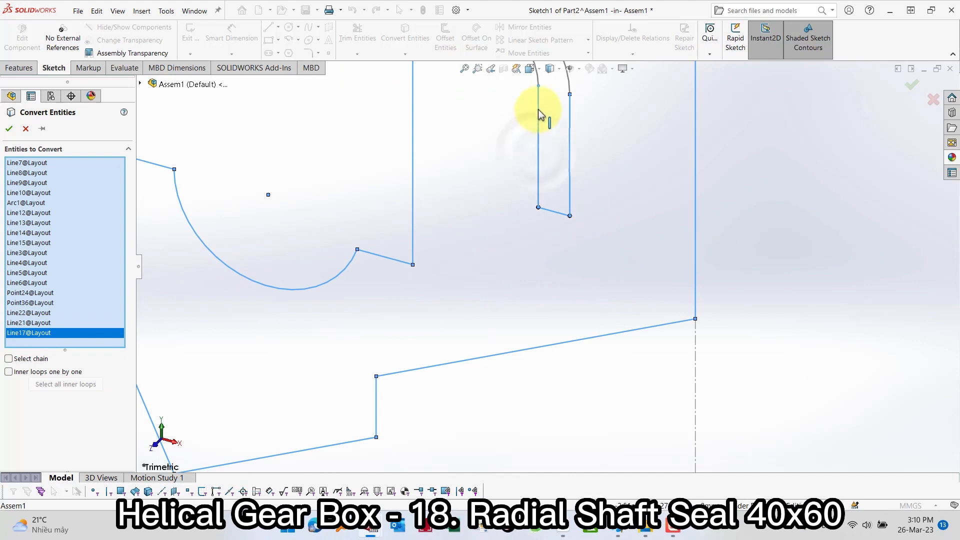
{"action": "scroll", "coordinate": [568, 203], "scroll_direction": "up", "scroll_amount": 4}
{"action": "left_click", "coordinate": [530, 151]}
{"action": "left_click", "coordinate": [533, 137]}
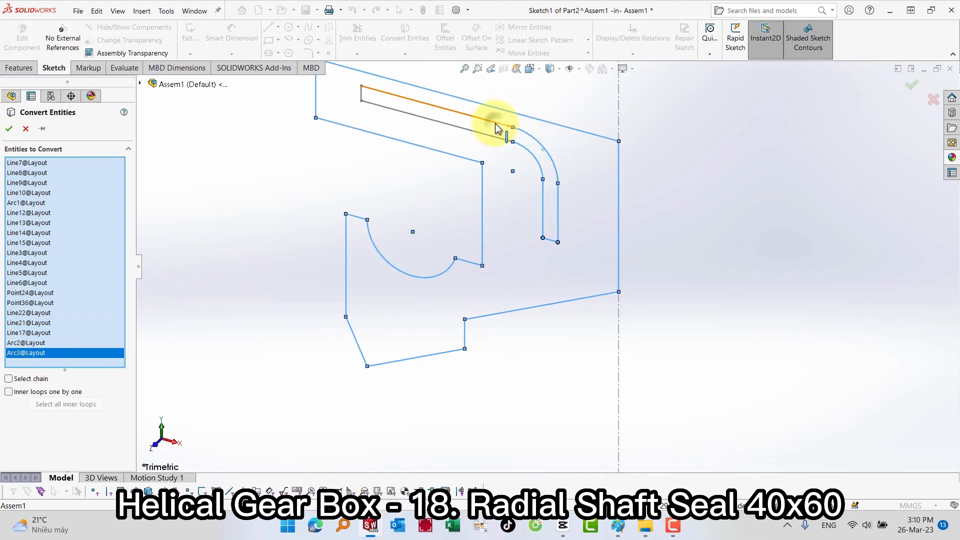
{"action": "left_click", "coordinate": [494, 122]}
{"action": "left_click", "coordinate": [414, 116]}
{"action": "left_click", "coordinate": [363, 94]}
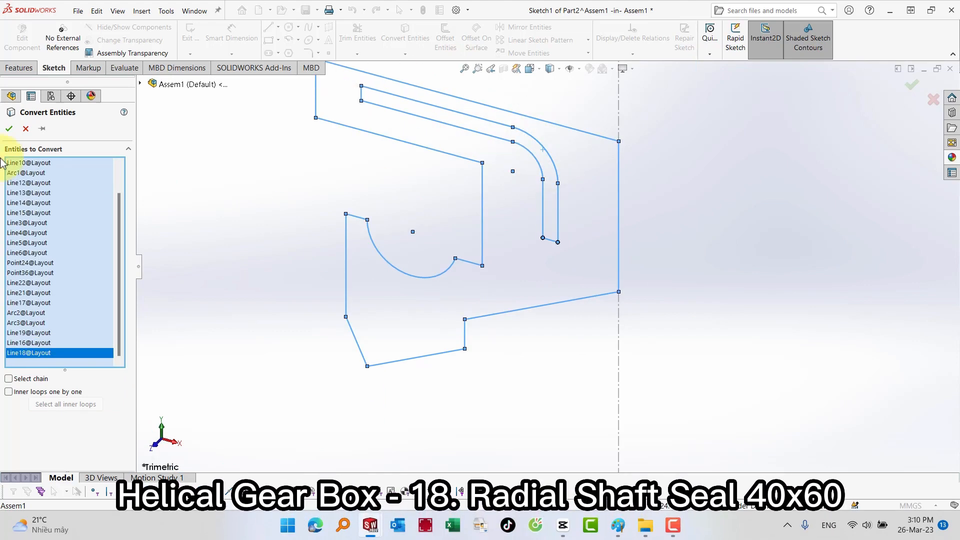
{"action": "left_click", "coordinate": [9, 129]}
Draw a construction line about 33 mm long along the layout's horizontal axis, ending at the origin, and exit the sketch
{"action": "scroll", "coordinate": [454, 253], "scroll_direction": "up", "scroll_amount": 5}
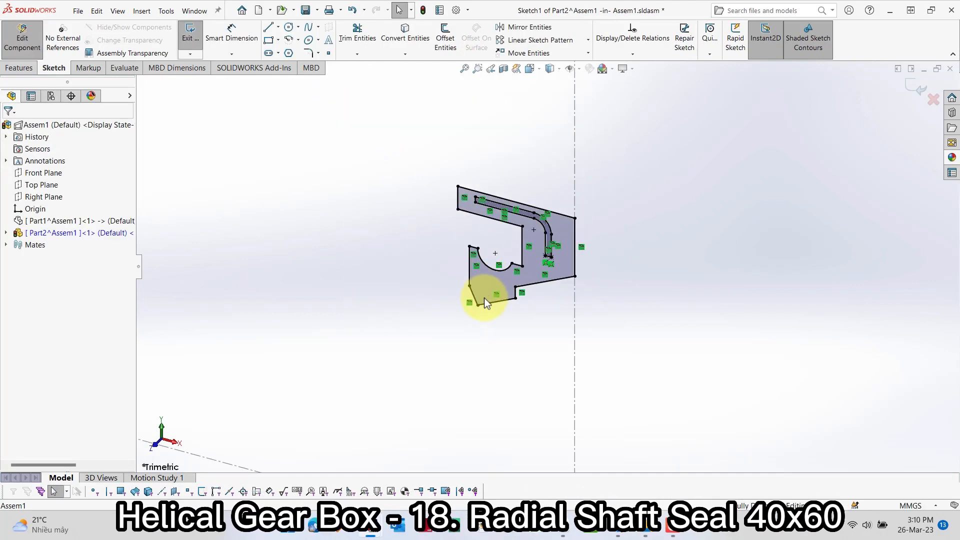
{"action": "key", "text": "s"}
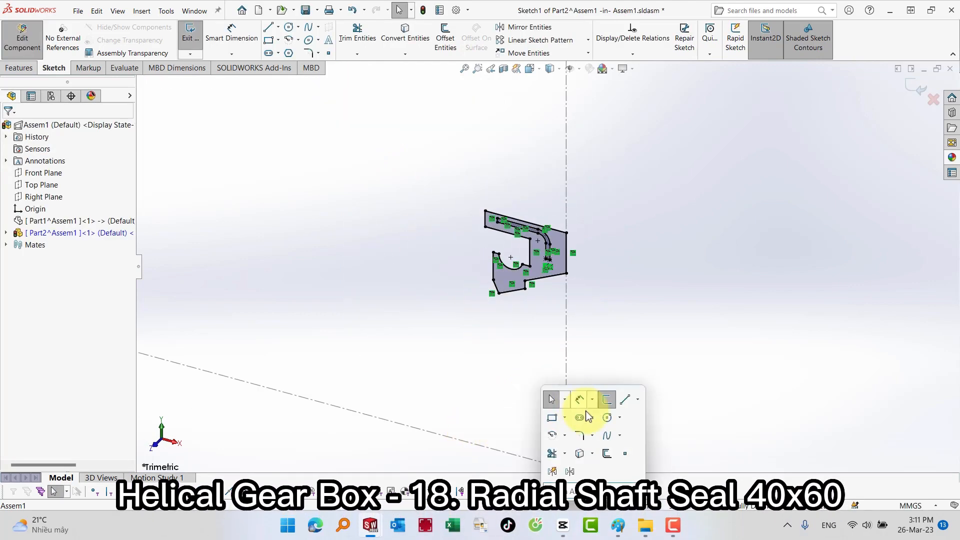
{"action": "left_click", "coordinate": [623, 403]}
{"action": "left_click", "coordinate": [35, 264]}
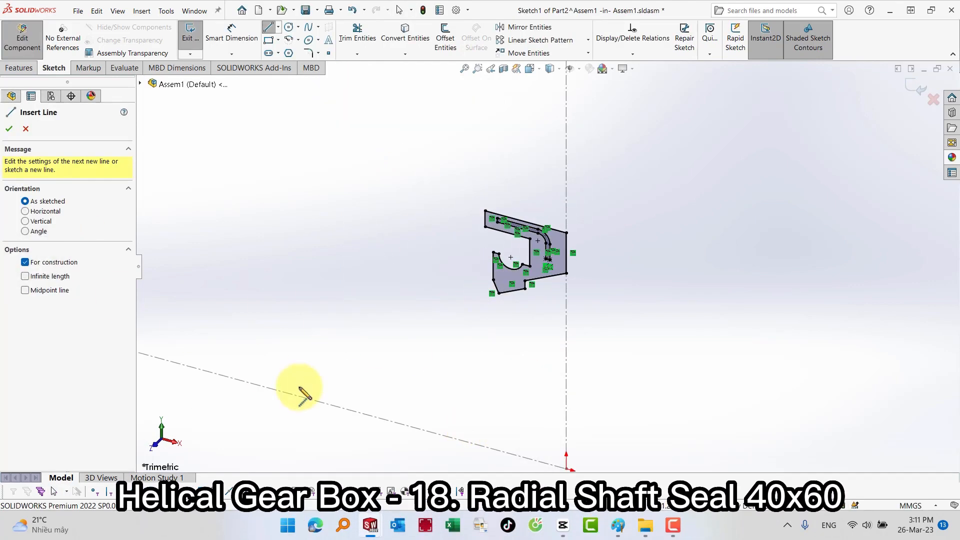
{"action": "left_click", "coordinate": [287, 392]}
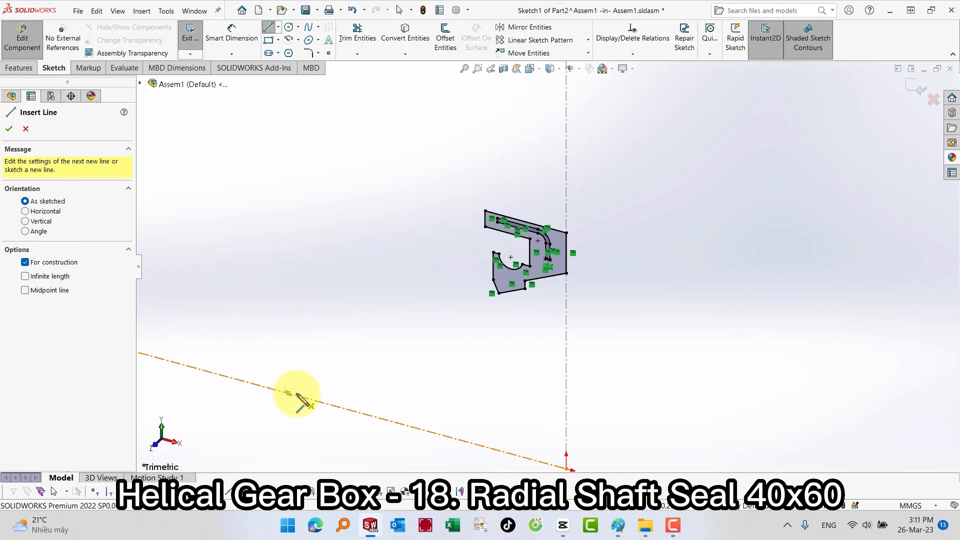
{"action": "double_click", "coordinate": [566, 469]}
{"action": "key", "text": "s"}
{"action": "key", "text": "Escape"}
{"action": "key", "text": "Escape"}
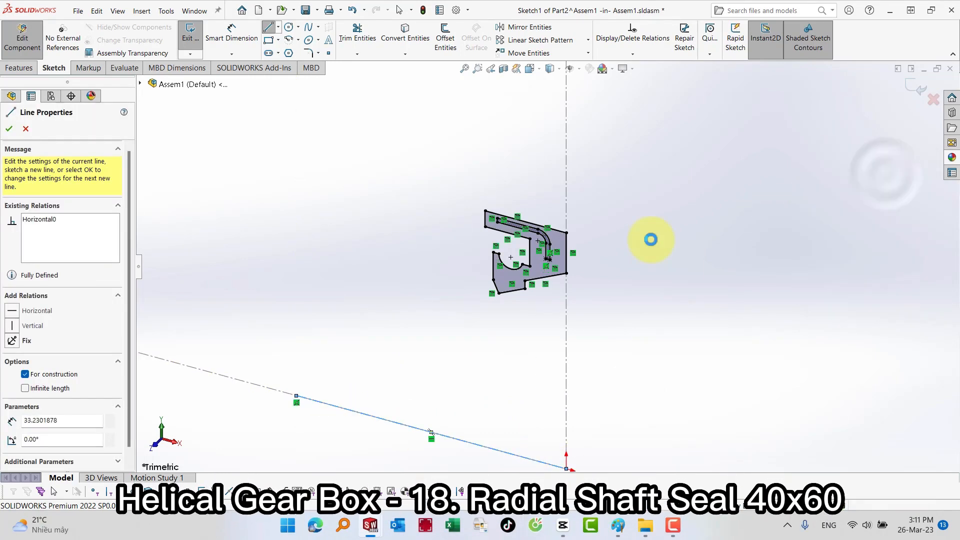
Revolve the seal body profile 360° around the horizontal construction line
{"action": "key", "text": "s"}
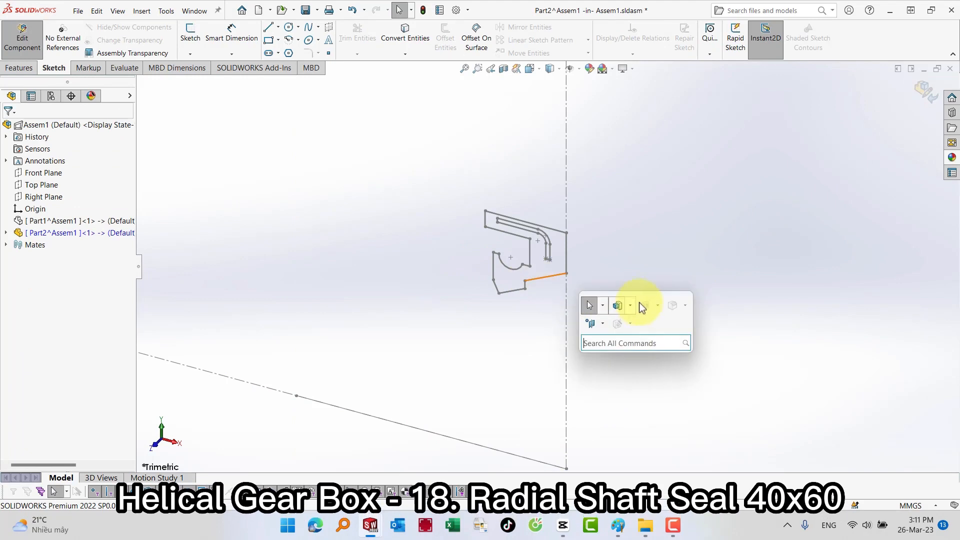
{"action": "left_click", "coordinate": [631, 306]}
{"action": "left_click", "coordinate": [645, 334]}
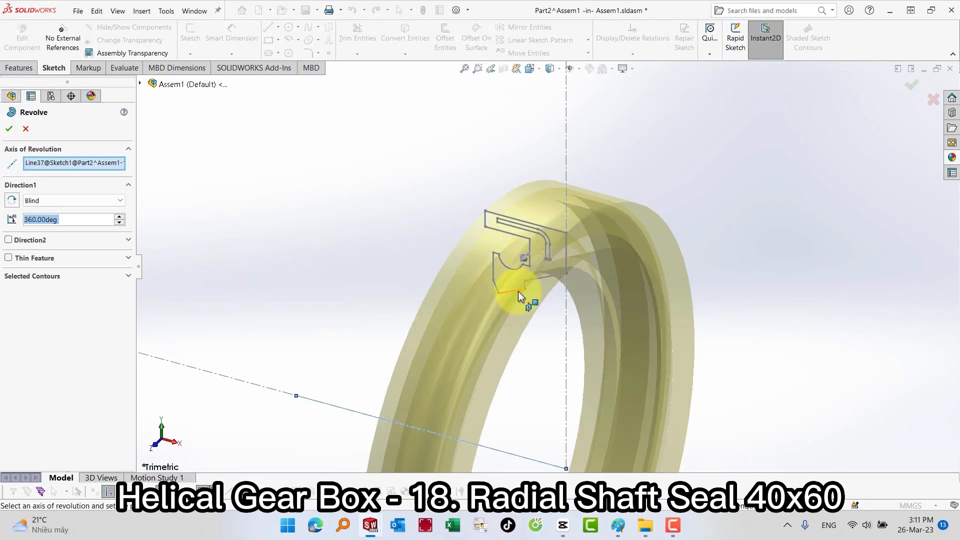
{"action": "left_click", "coordinate": [10, 128]}
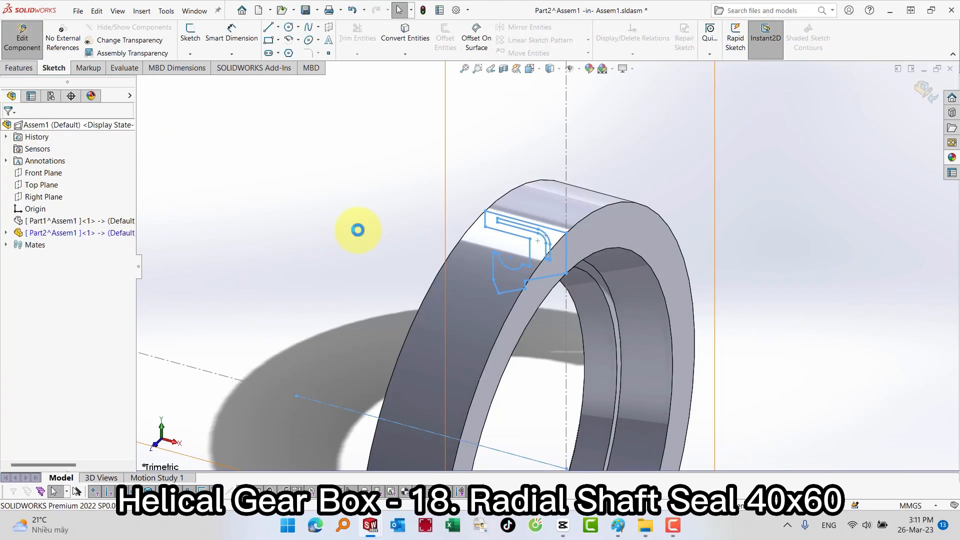
{"action": "left_click", "coordinate": [74, 235]}
{"action": "left_click", "coordinate": [280, 169]}
Chamfer the outer circular edge of the seal body's closed face by 1.5 mm at 45°
{"action": "key", "text": "s"}
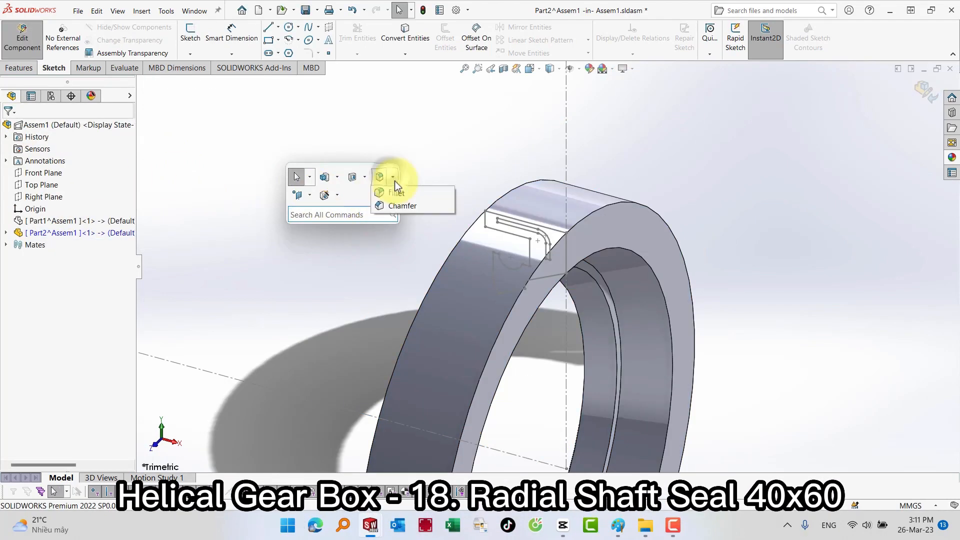
{"action": "left_click", "coordinate": [397, 205]}
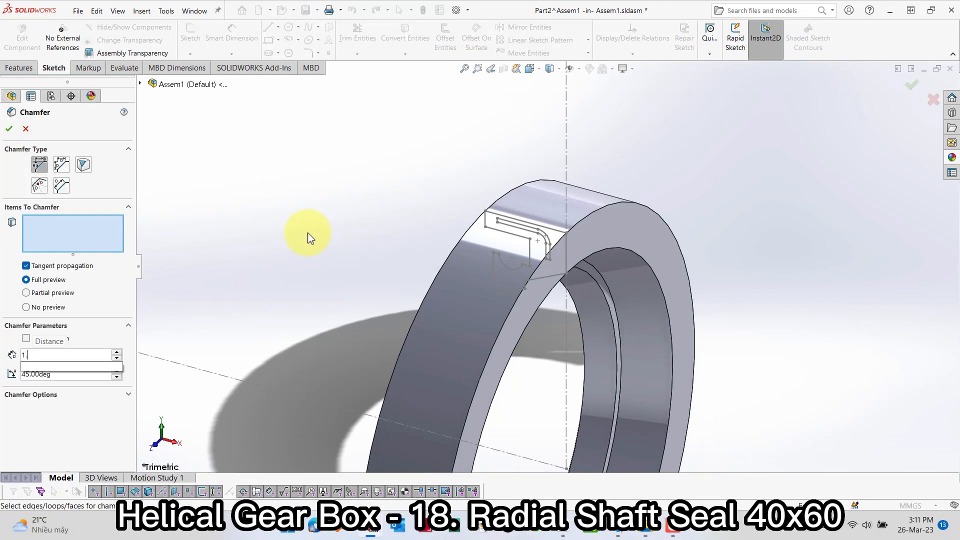
{"action": "type", "text": "5"}
{"action": "key", "text": "Return"}
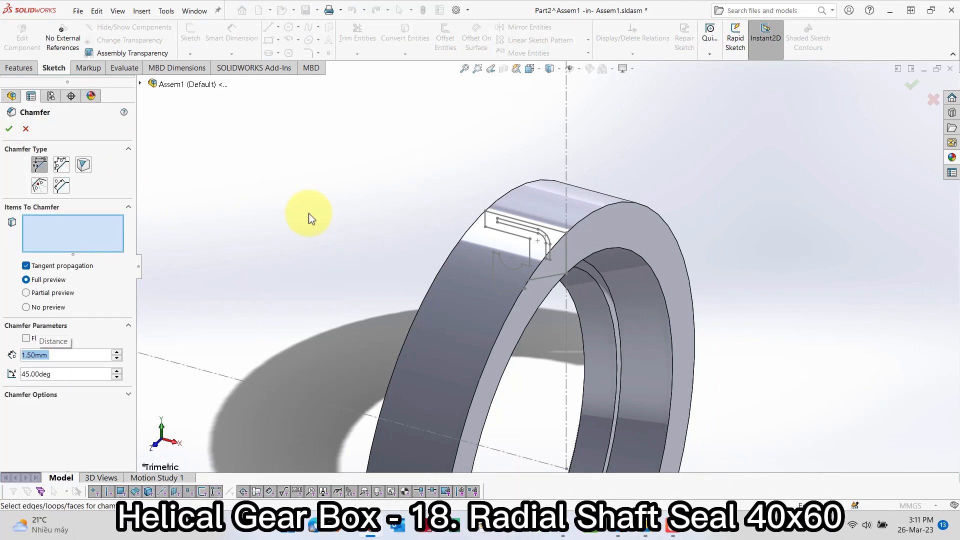
{"action": "left_click", "coordinate": [610, 205]}
{"action": "left_click", "coordinate": [9, 129]}
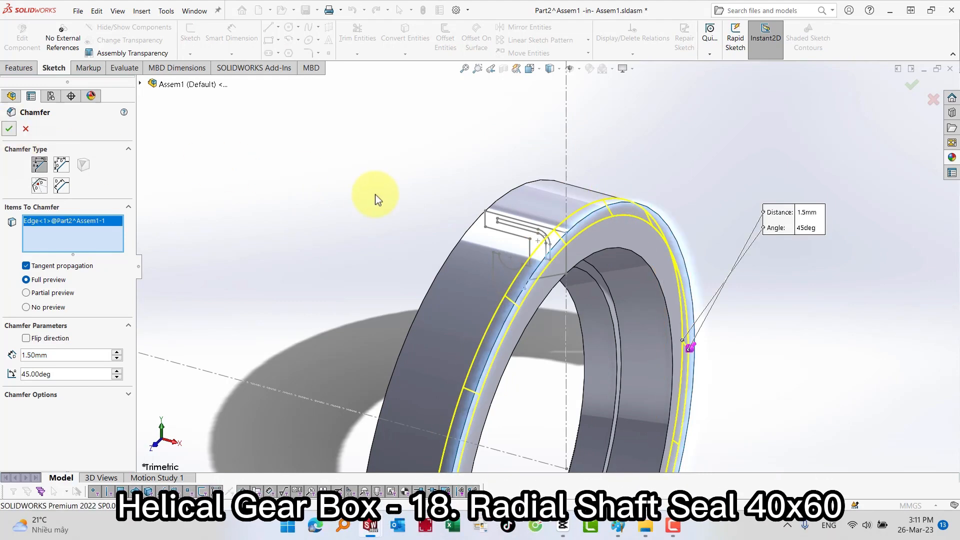
Fillet two circular edges inside the open side of the seal body with a 0.5 mm radius
{"action": "key", "text": "s"}
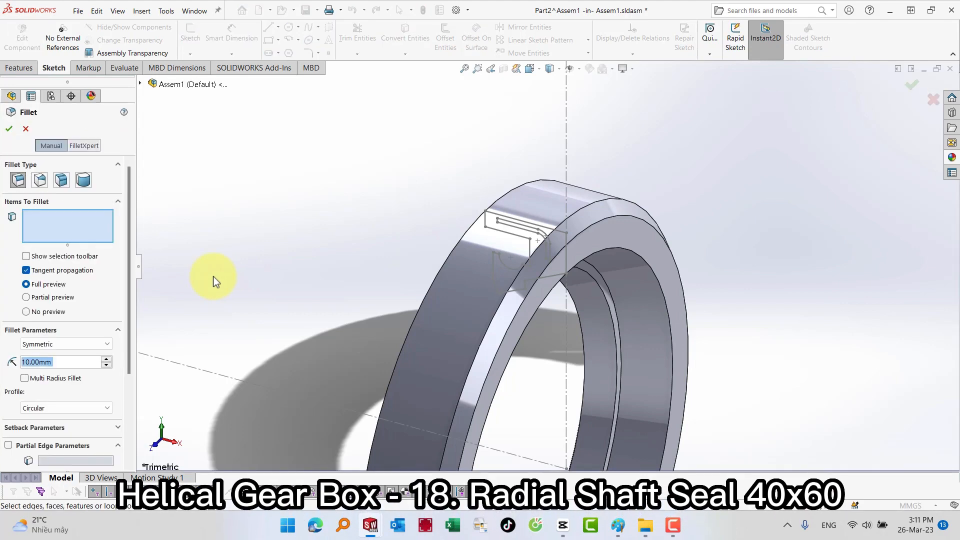
{"action": "type", "text": "0.5"}
{"action": "key", "text": "Return"}
{"action": "middle_click_drag", "start_coordinate": [381, 246], "coordinate": [370, 207]}
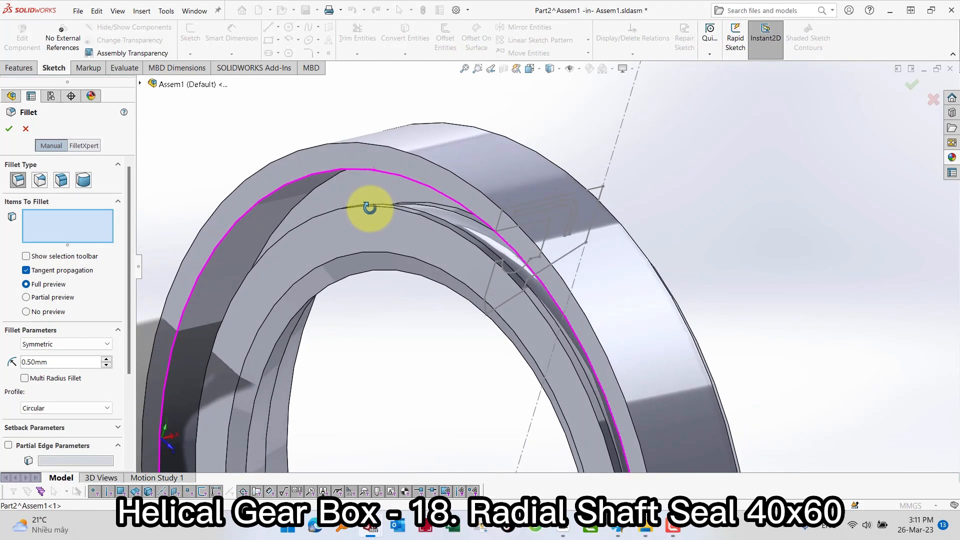
{"action": "left_click", "coordinate": [436, 205]}
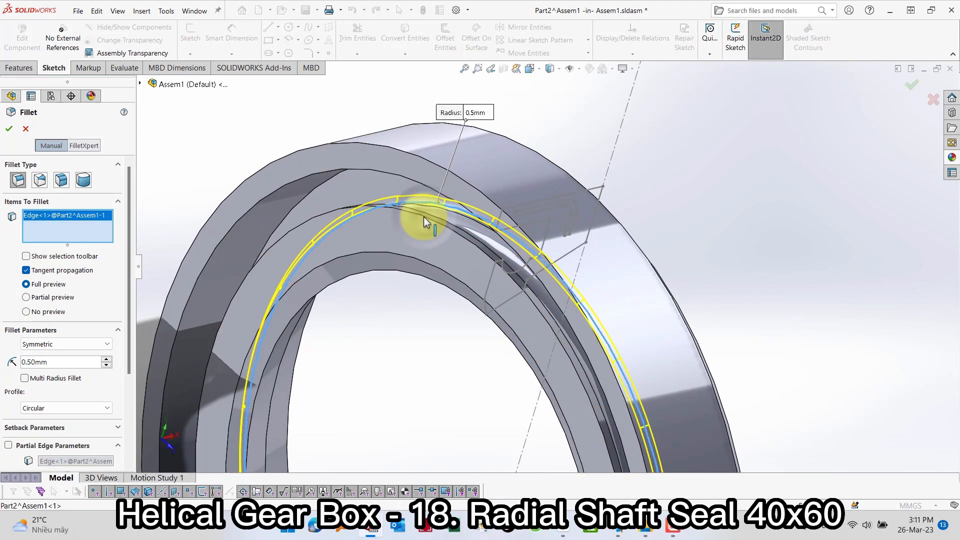
{"action": "left_click", "coordinate": [427, 221]}
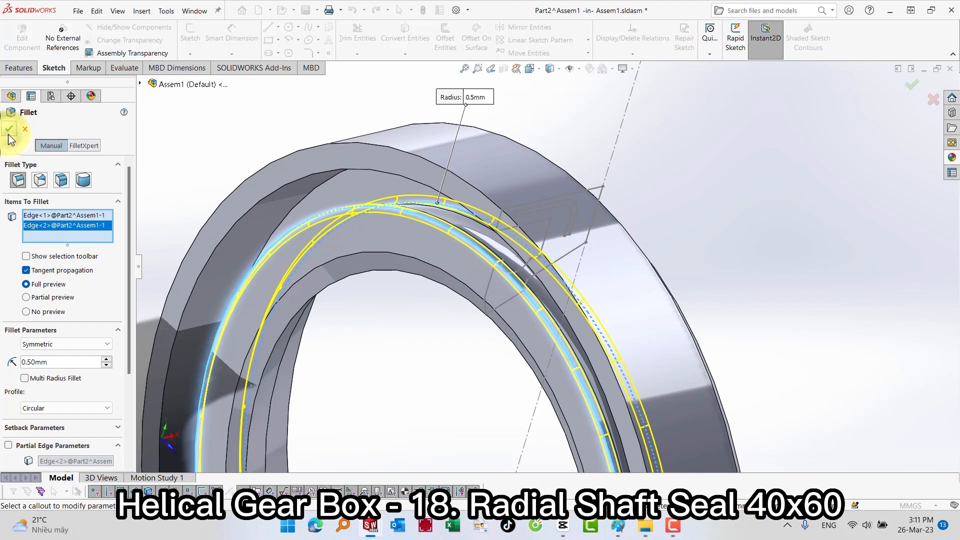
{"action": "left_click", "coordinate": [9, 131]}
{"action": "middle_click_drag", "start_coordinate": [525, 161], "coordinate": [482, 245]}
{"action": "right_click_drag", "start_coordinate": [370, 249], "coordinate": [400, 203]}
{"action": "scroll", "coordinate": [710, 318], "scroll_direction": "down", "scroll_amount": 2}
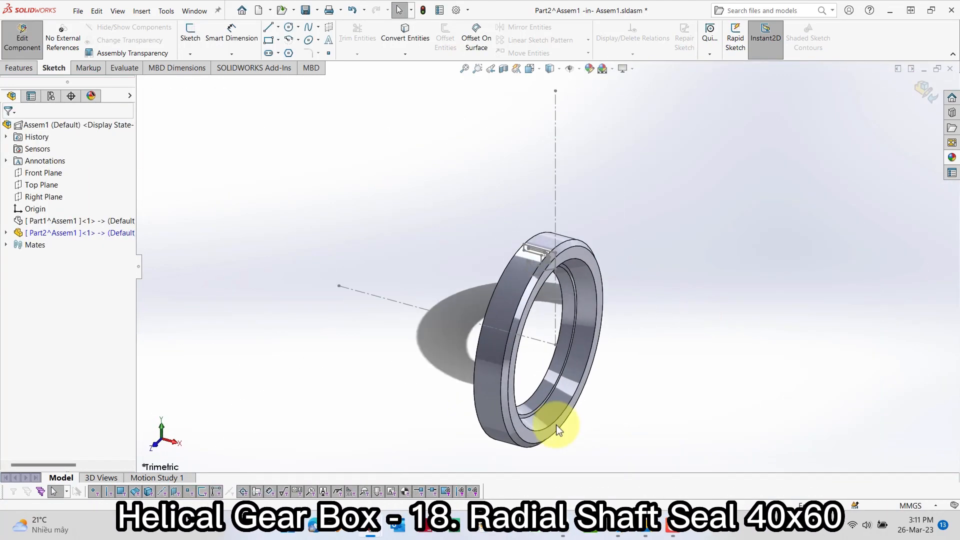
Apply the polished steel appearance to the seal body at part document level
{"action": "left_click", "coordinate": [53, 220]}
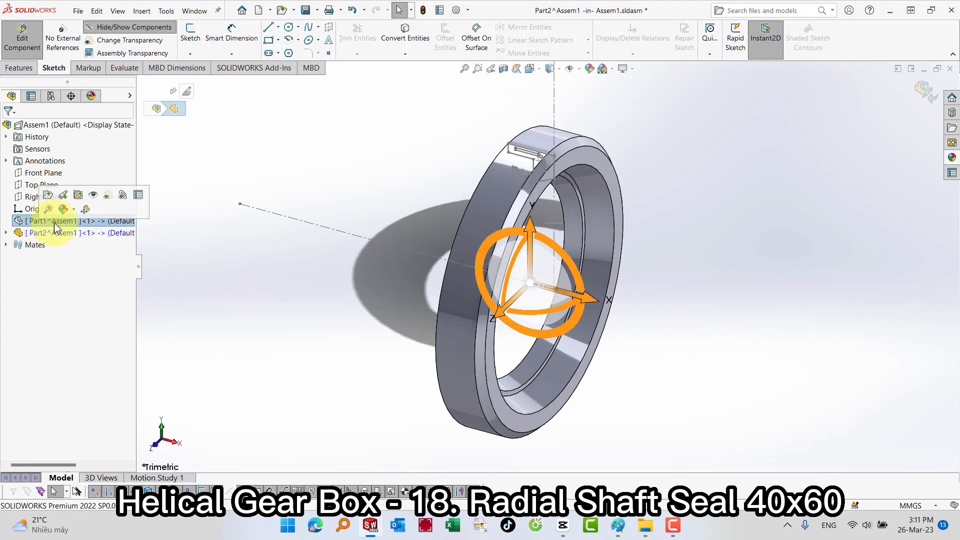
{"action": "left_click", "coordinate": [75, 233]}
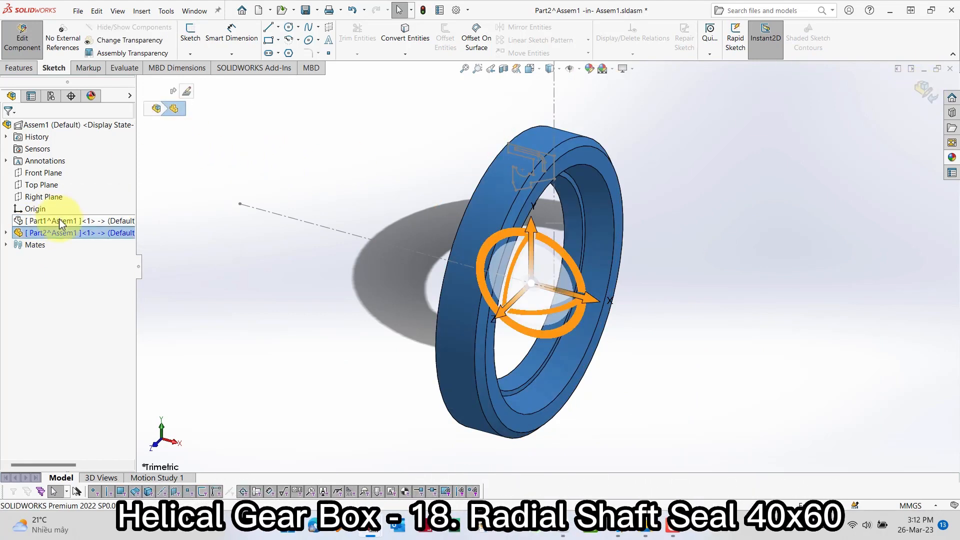
{"action": "left_click", "coordinate": [590, 70]}
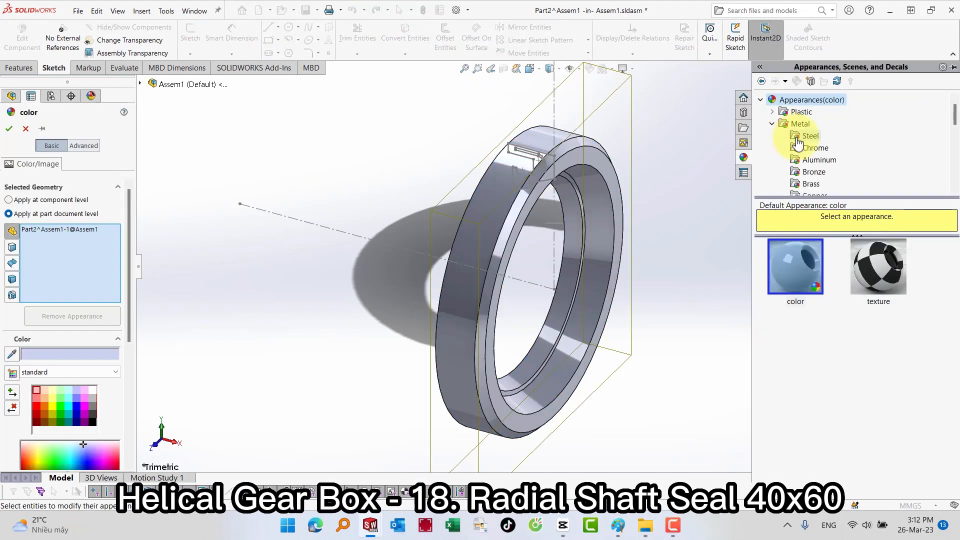
{"action": "left_click", "coordinate": [806, 135]}
{"action": "left_click", "coordinate": [795, 266]}
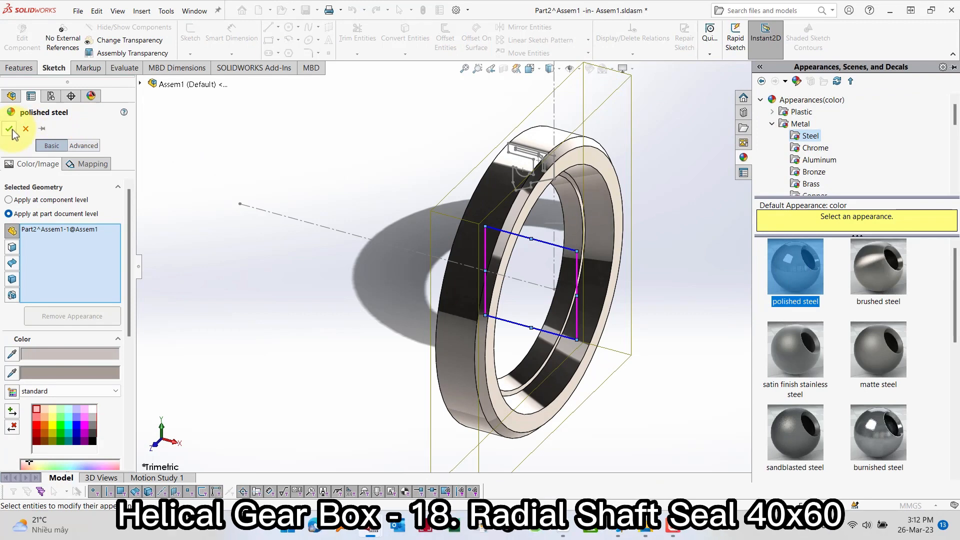
{"action": "left_click", "coordinate": [10, 129]}
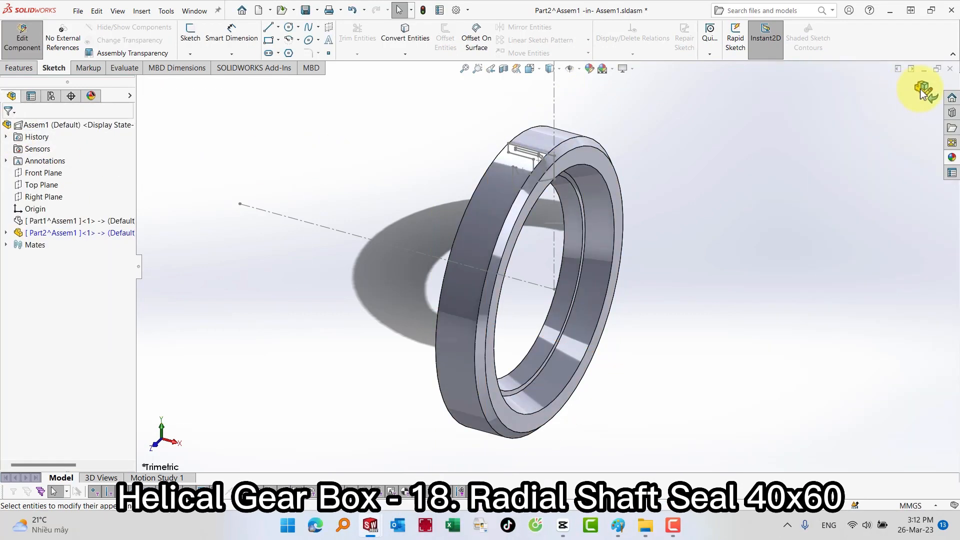
Return from part editing to the assembly and hide the seal body
{"action": "left_click", "coordinate": [922, 92]}
{"action": "right_click_drag", "start_coordinate": [739, 151], "coordinate": [745, 131]}
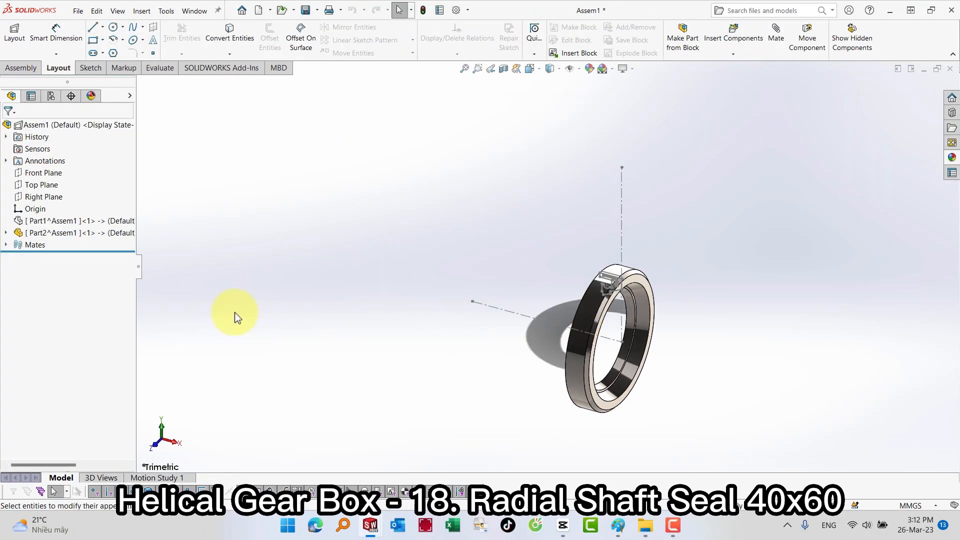
{"action": "left_click", "coordinate": [52, 233]}
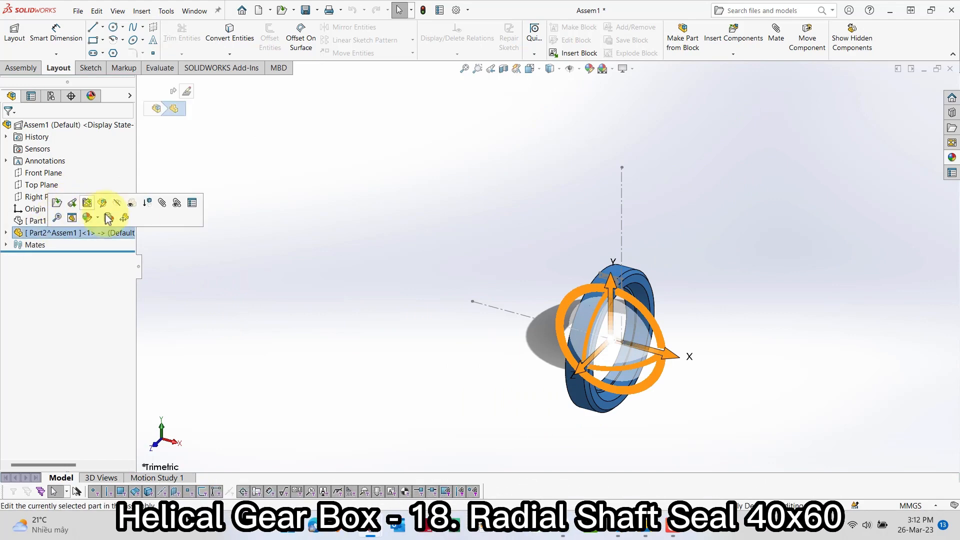
{"action": "left_click", "coordinate": [123, 211]}
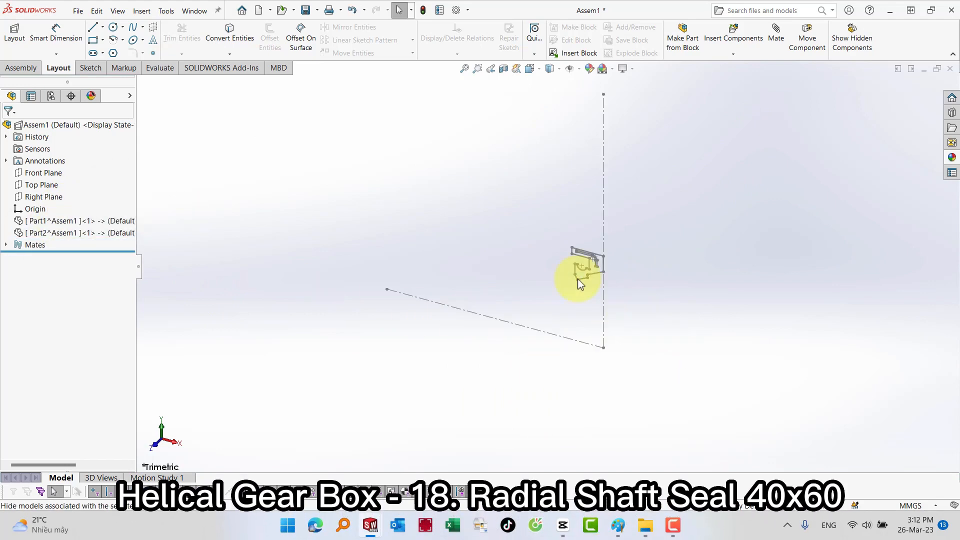
Insert a new part into the assembly and begin its first sketch in the layout's plane
{"action": "scroll", "coordinate": [623, 289], "scroll_direction": "down", "scroll_amount": 1}
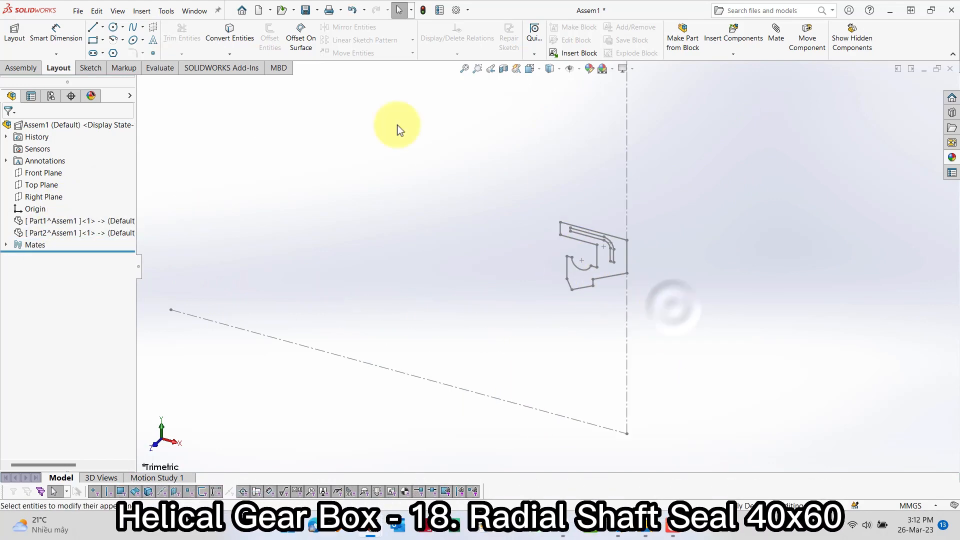
{"action": "left_click", "coordinate": [144, 11]}
{"action": "mouse_move", "coordinate": [217, 26]}
{"action": "left_click", "coordinate": [281, 40]}
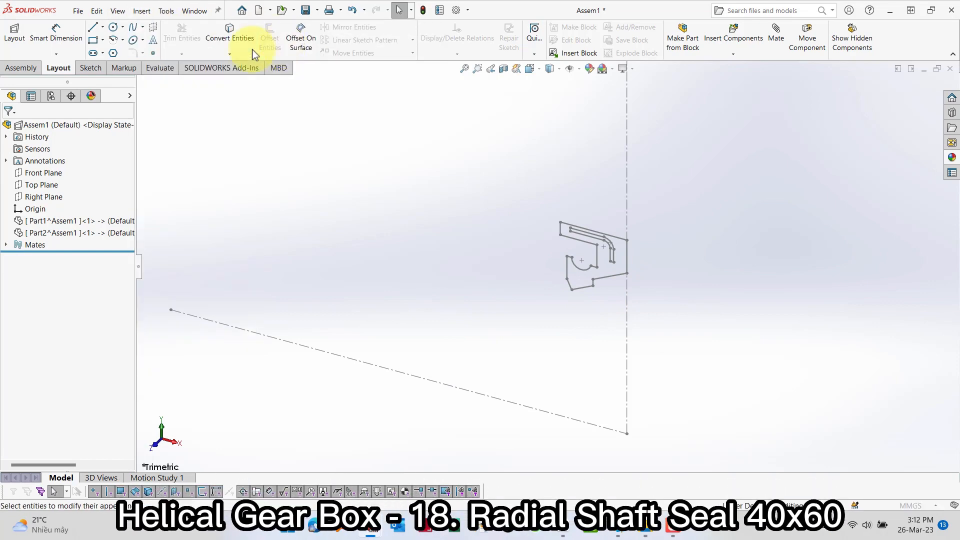
{"action": "left_click", "coordinate": [491, 256]}
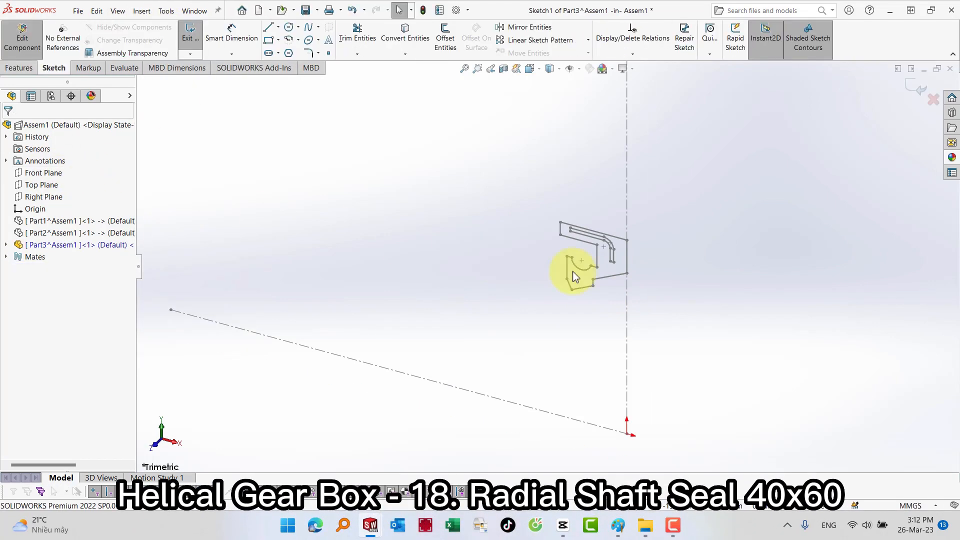
Draw a vertical line about 1.2 mm long upward from the center of the layout's groove arc
{"action": "scroll", "coordinate": [586, 277], "scroll_direction": "down", "scroll_amount": 3}
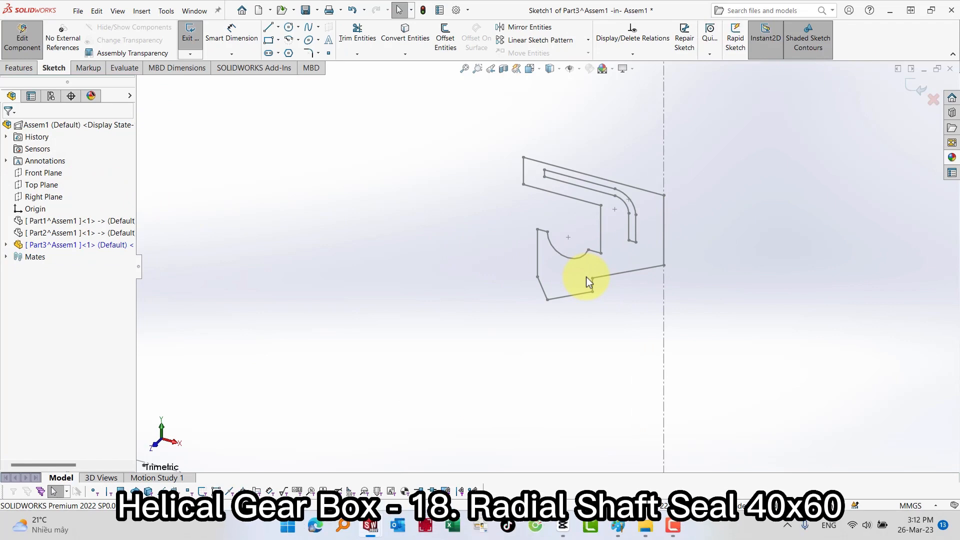
{"action": "key", "text": "s"}
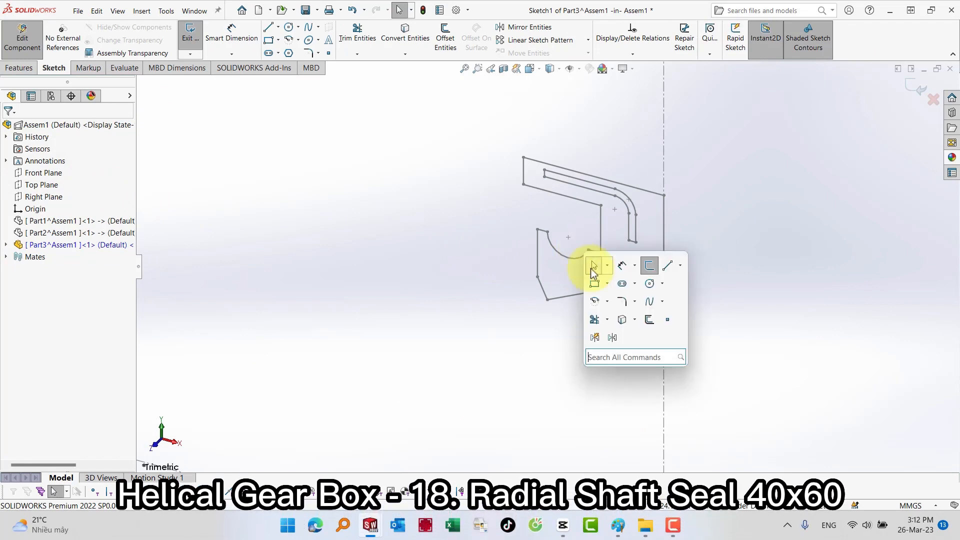
{"action": "left_click", "coordinate": [655, 265]}
{"action": "left_click", "coordinate": [569, 221]}
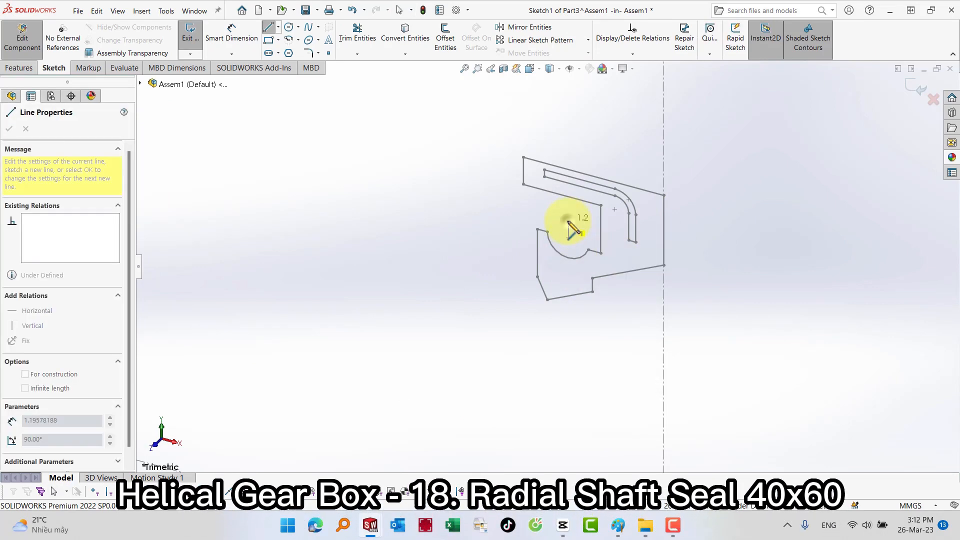
{"action": "key", "text": "Escape"}
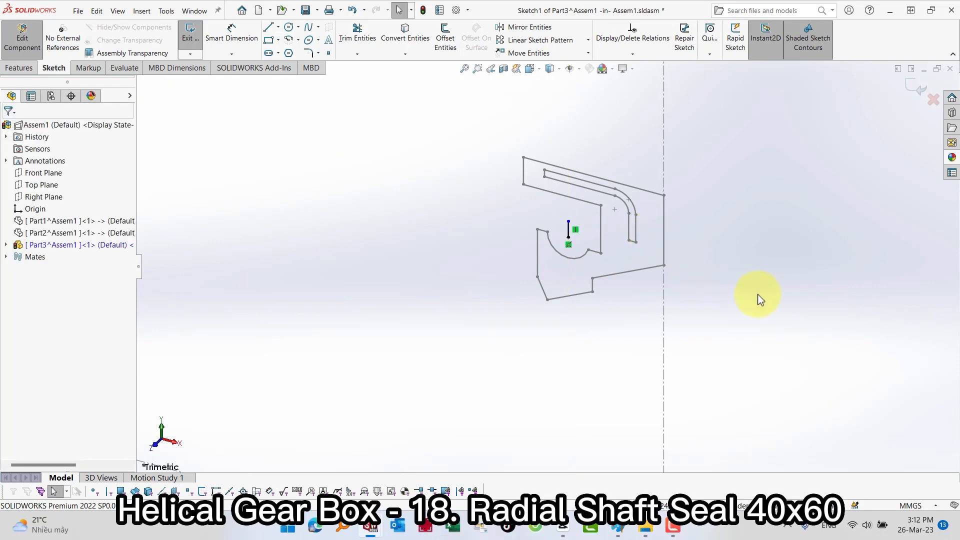
Dimension the short vertical line's length to 0.75 mm and exit the sketch
{"action": "key", "text": "s"}
{"action": "left_click", "coordinate": [792, 314]}
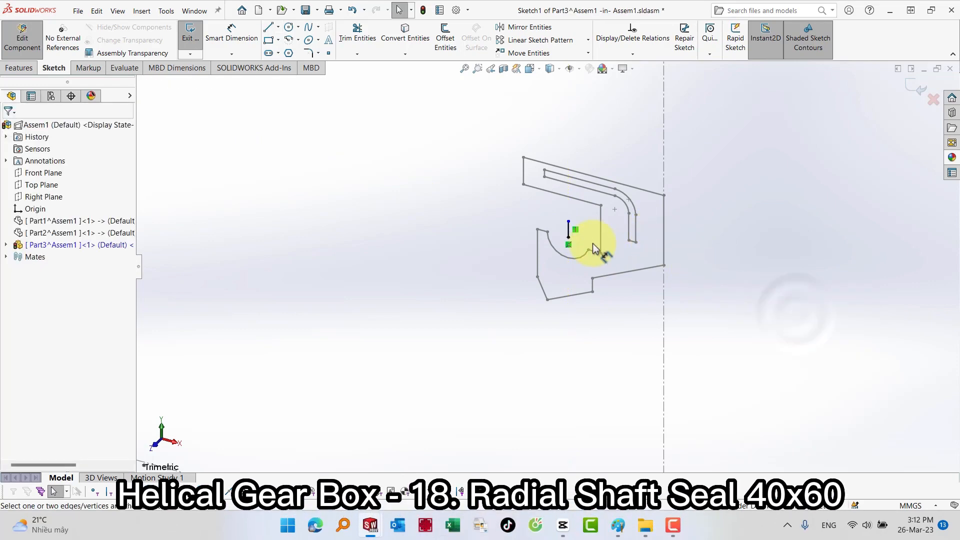
{"action": "left_click", "coordinate": [489, 216]}
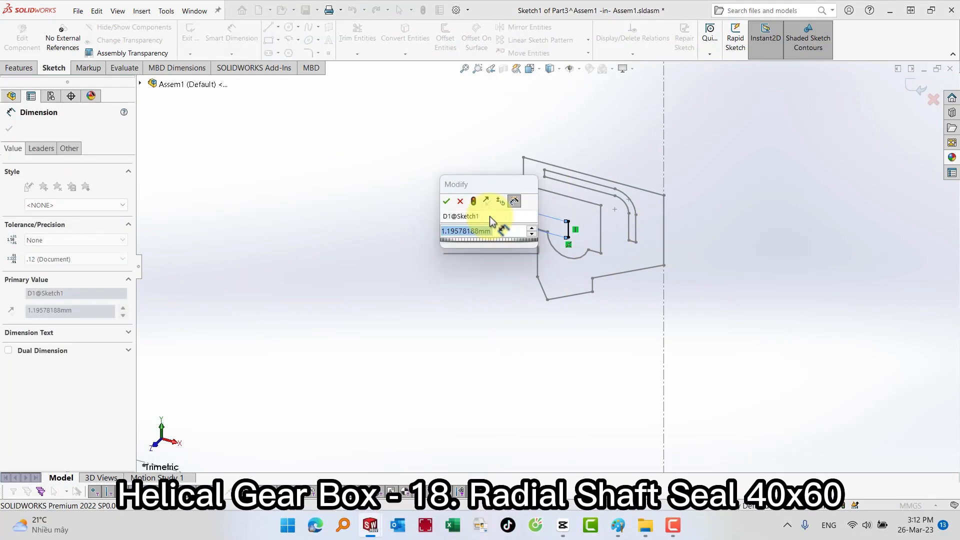
{"action": "type", "text": "0.25"}
{"action": "key", "text": "Return"}
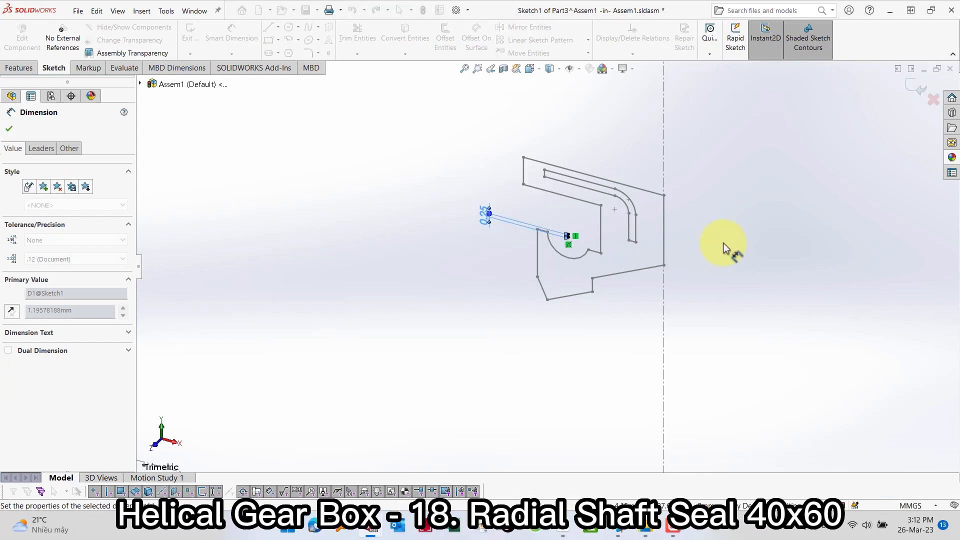
{"action": "double_click", "coordinate": [487, 213]}
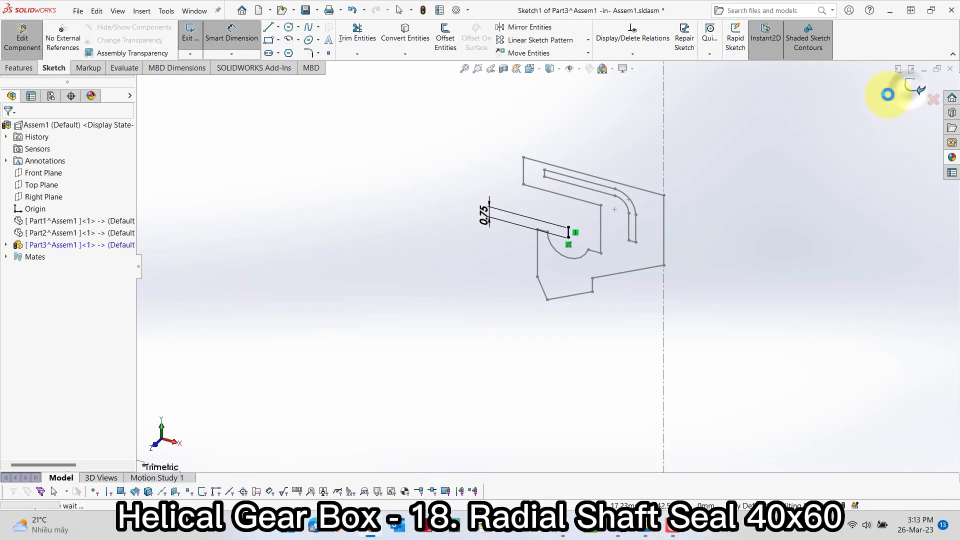
{"action": "left_click", "coordinate": [887, 94]}
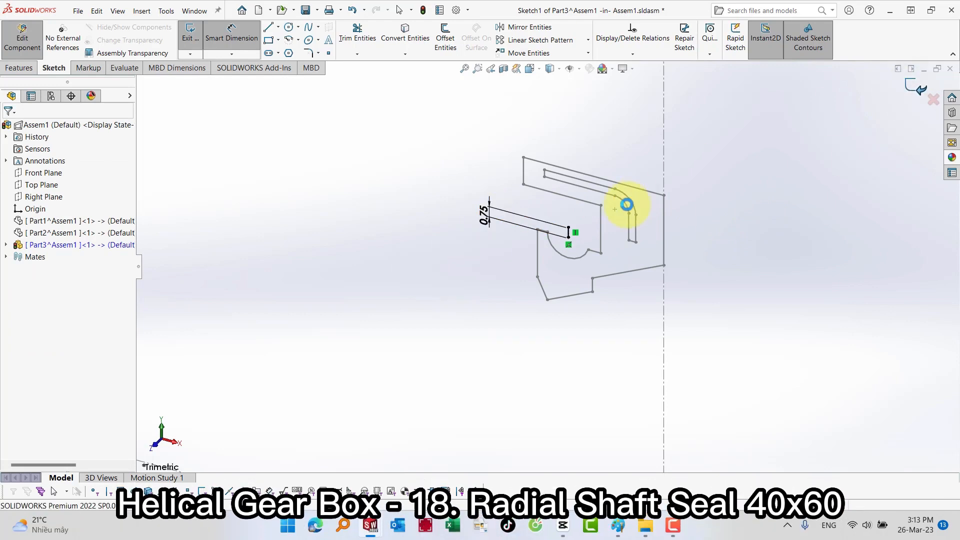
Create a reference plane parallel to the assembly's Right Plane through the short line's lower endpoint at the groove arc center
{"action": "left_click", "coordinate": [30, 197]}
{"action": "key", "text": "s"}
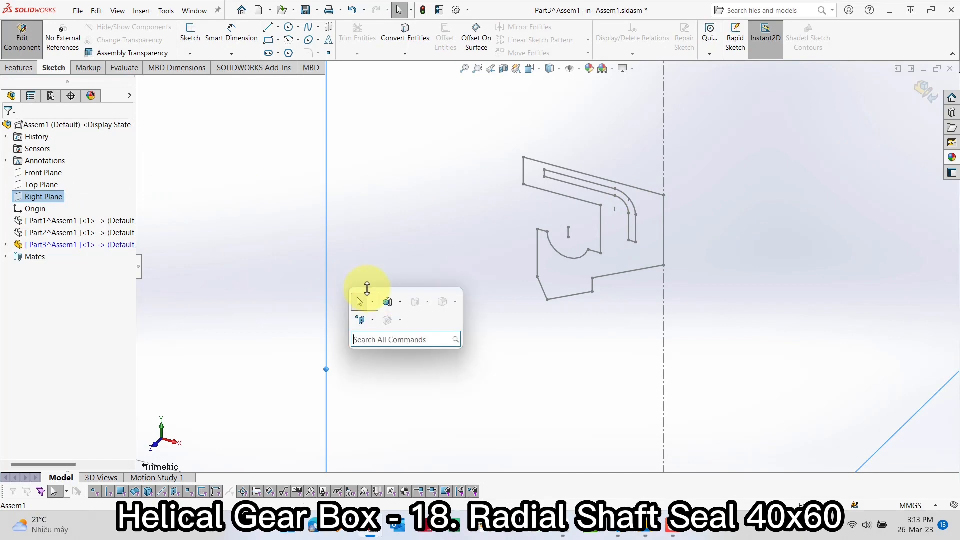
{"action": "left_click", "coordinate": [371, 320]}
{"action": "left_click", "coordinate": [390, 337]}
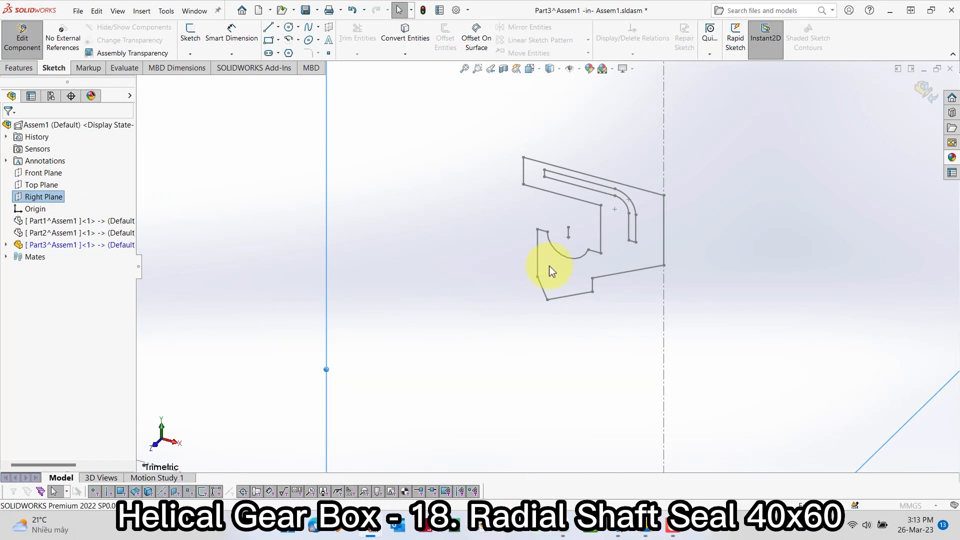
{"action": "scroll", "coordinate": [576, 269], "scroll_direction": "up", "scroll_amount": 3}
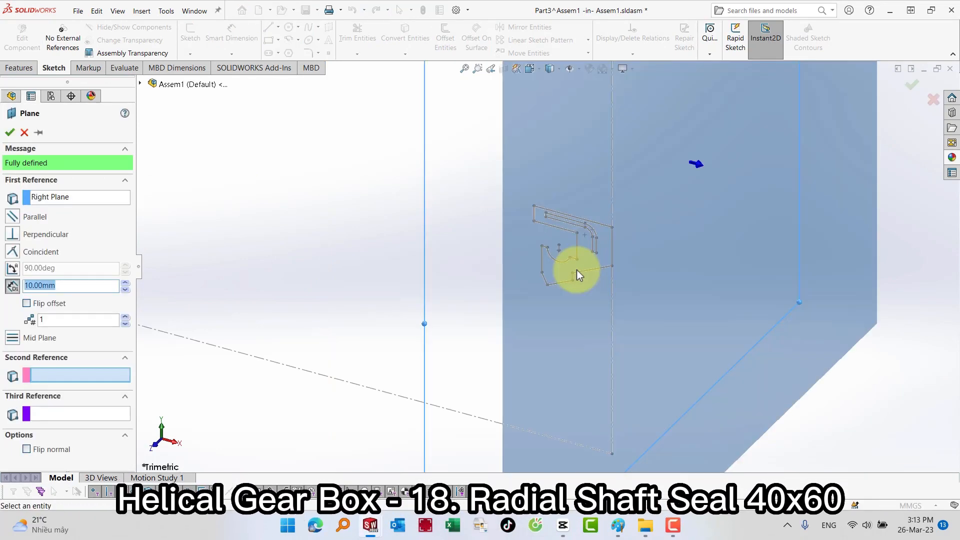
{"action": "middle_click_drag", "start_coordinate": [577, 269], "coordinate": [569, 256]}
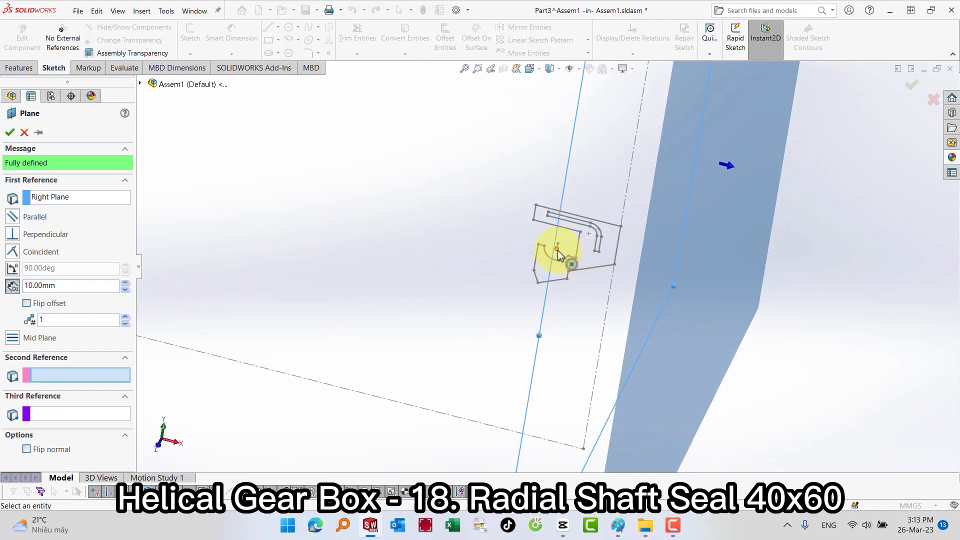
{"action": "left_click", "coordinate": [559, 254]}
{"action": "key", "text": "Return"}
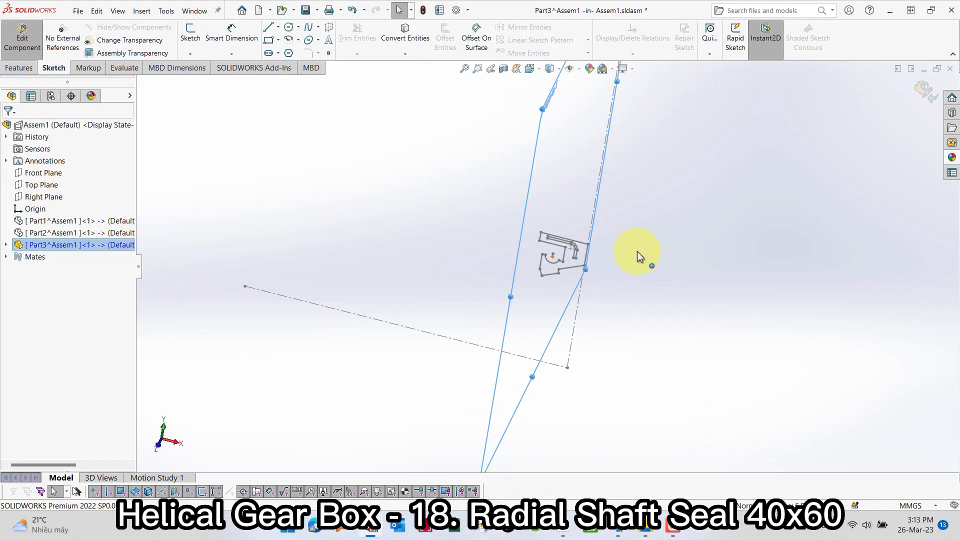
{"action": "middle_click_drag", "start_coordinate": [638, 256], "coordinate": [682, 262]}
{"action": "left_click", "coordinate": [611, 278]}
Start a sketch on the new reference plane and draw a circle centered on the origin, reaching up to the seal's groove area
{"action": "left_click", "coordinate": [6, 244]}
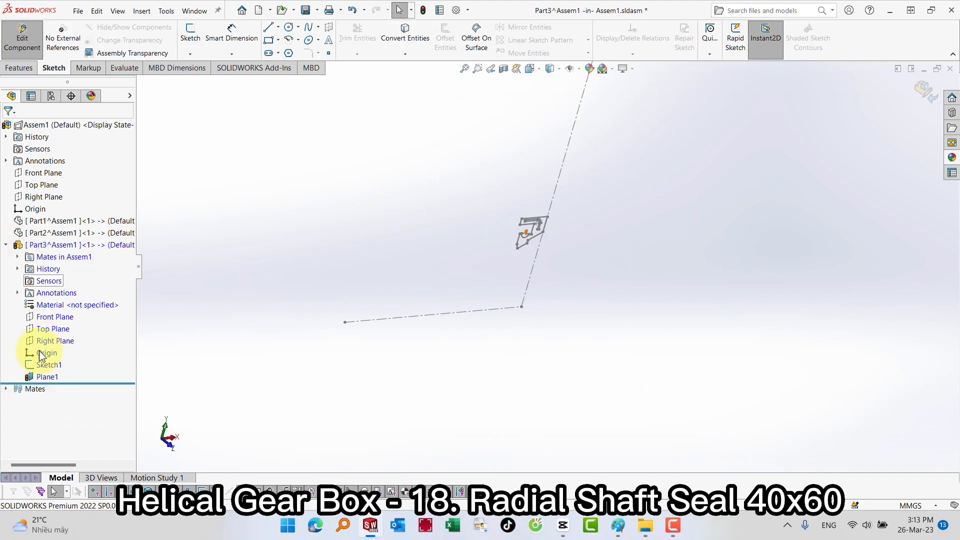
{"action": "left_click", "coordinate": [45, 376]}
{"action": "left_click", "coordinate": [43, 365]}
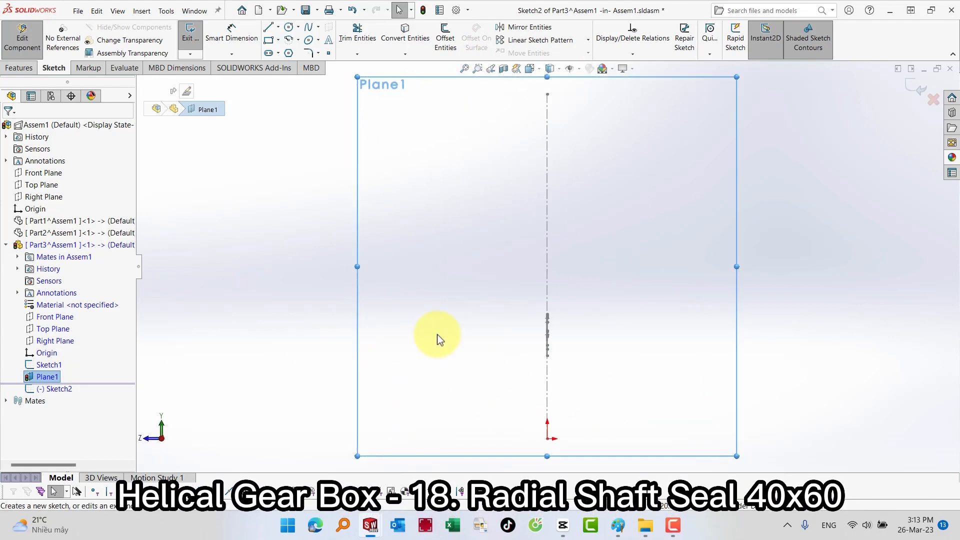
{"action": "key", "text": "s"}
{"action": "left_click", "coordinate": [525, 359]}
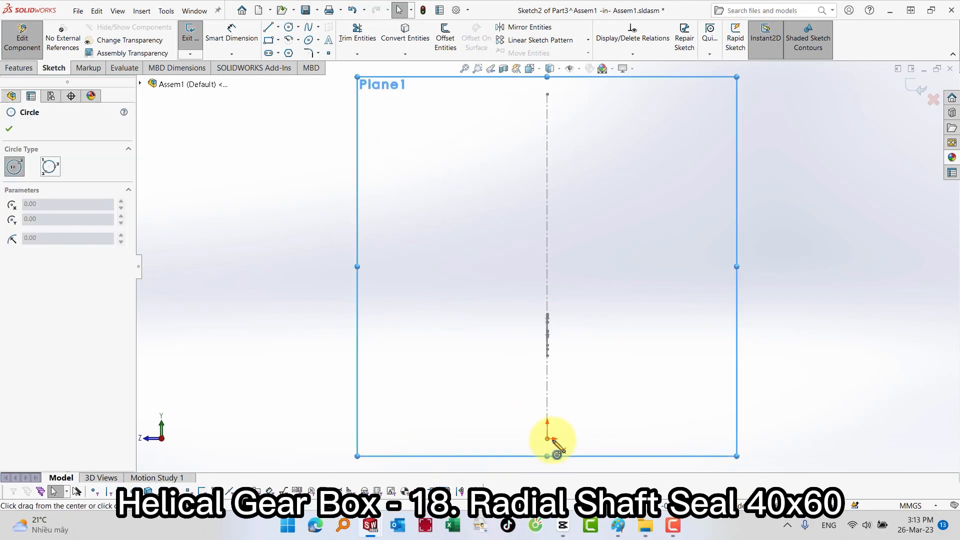
{"action": "left_click_drag", "start_coordinate": [547, 440], "coordinate": [583, 350]}
{"action": "key", "text": "Escape"}
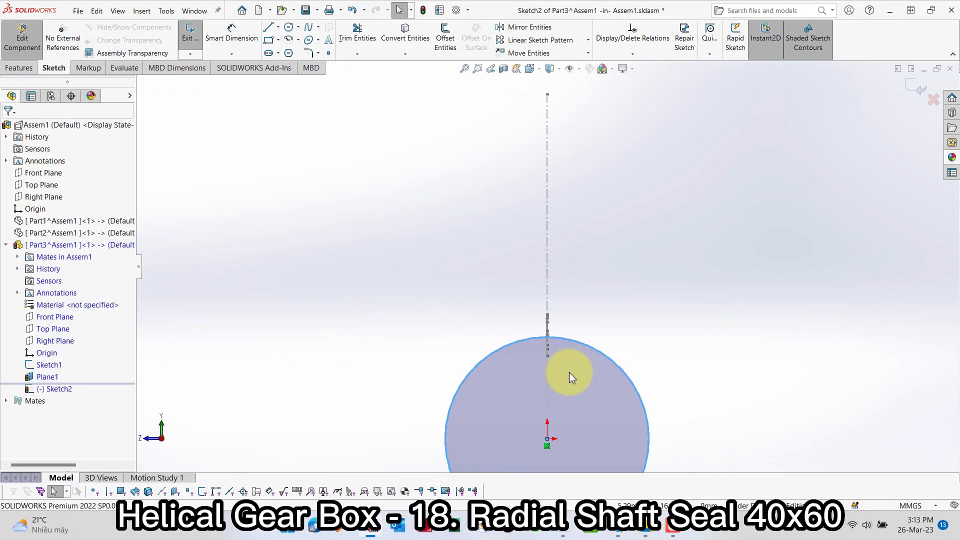
{"action": "key", "text": "f"}
{"action": "scroll", "coordinate": [604, 305], "scroll_direction": "down", "scroll_amount": 5}
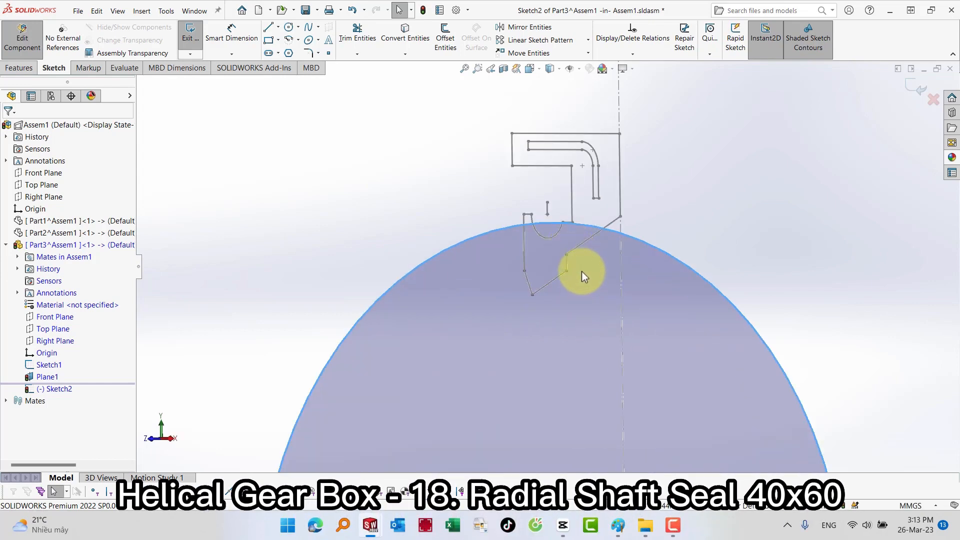
Make the origin-centered circle coincident with the short line's lower endpoint at the groove arc center and exit the sketch
{"action": "left_click", "coordinate": [550, 218]}
{"action": "left_click", "coordinate": [551, 220], "text": "ctrl"}
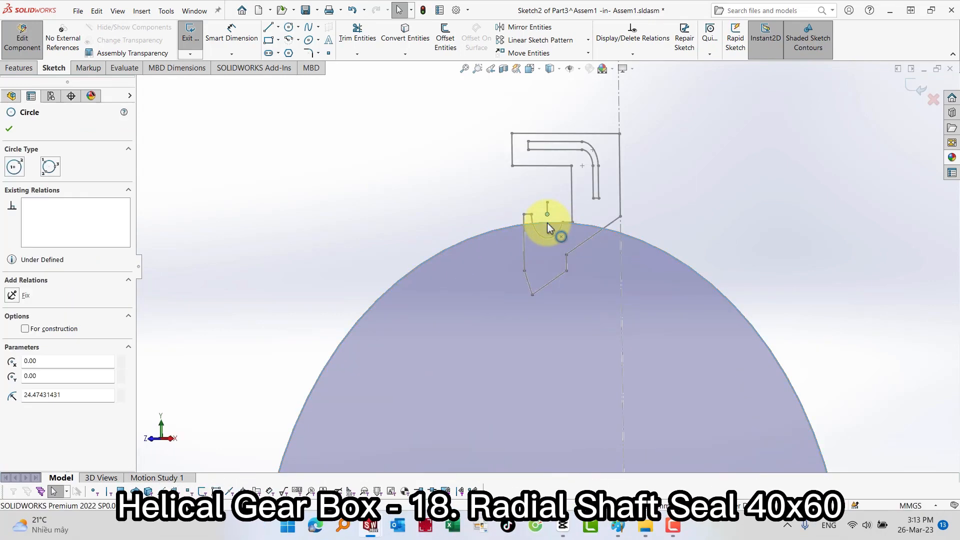
{"action": "left_click", "coordinate": [826, 153]}
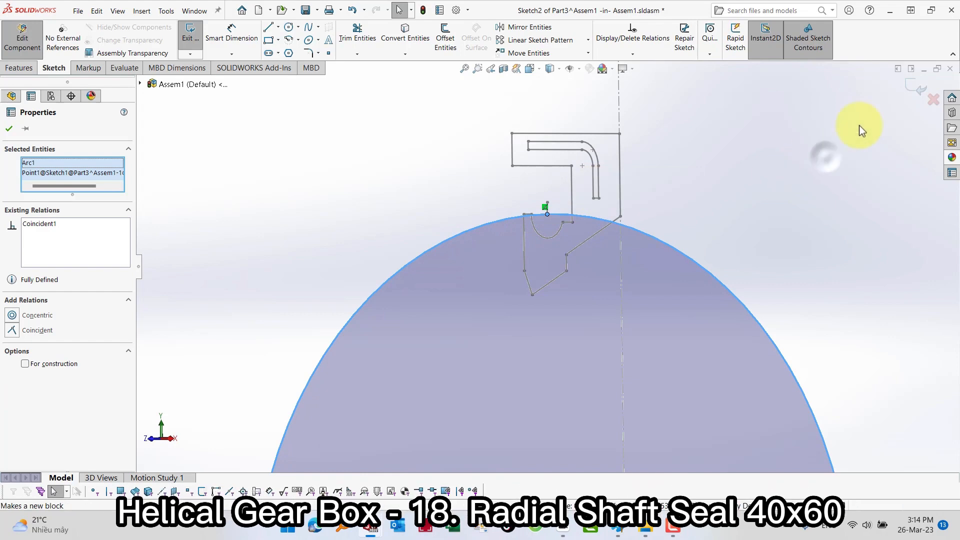
{"action": "left_click", "coordinate": [914, 86]}
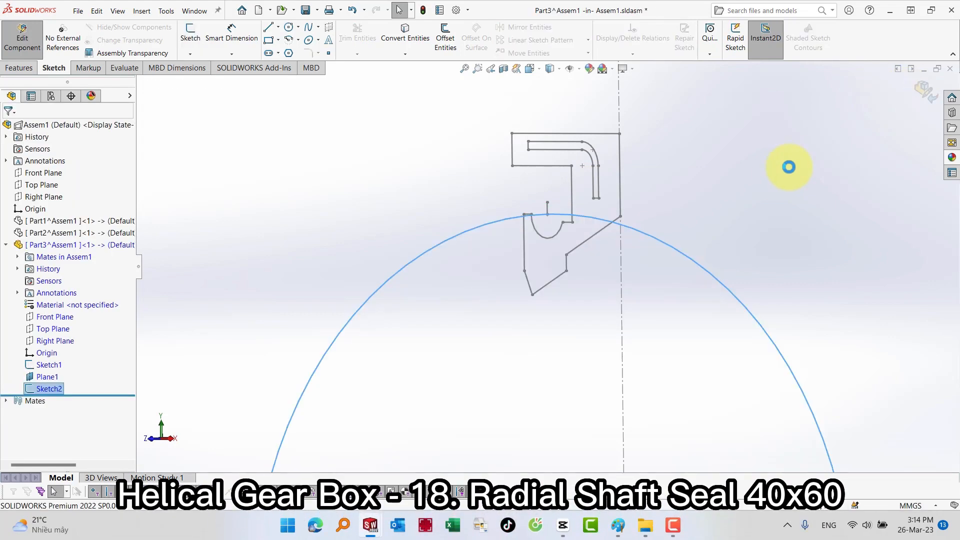
Start a swept surface using the short vertical line's sketch as the profile and the large circle's sketch as the path
{"action": "left_click", "coordinate": [140, 11]}
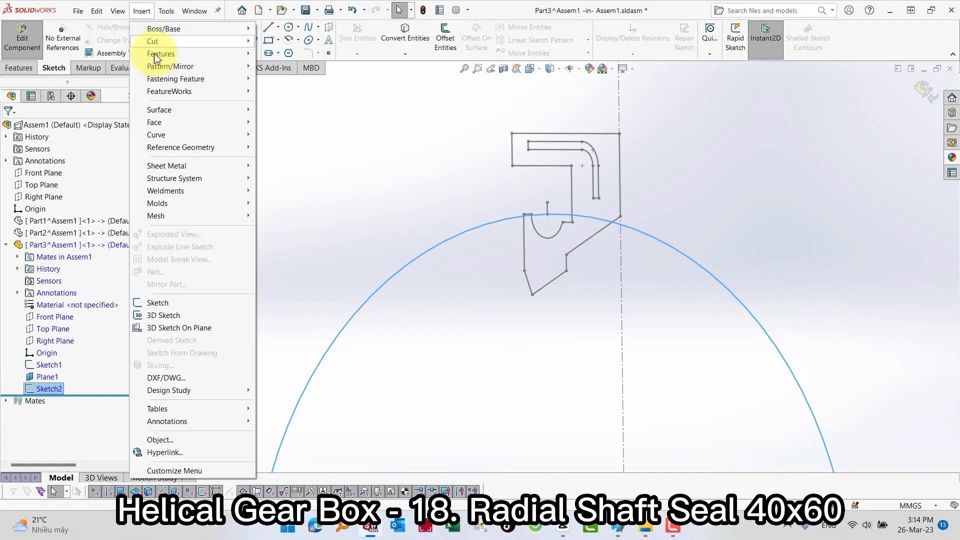
{"action": "mouse_move", "coordinate": [165, 110]}
{"action": "left_click", "coordinate": [279, 135]}
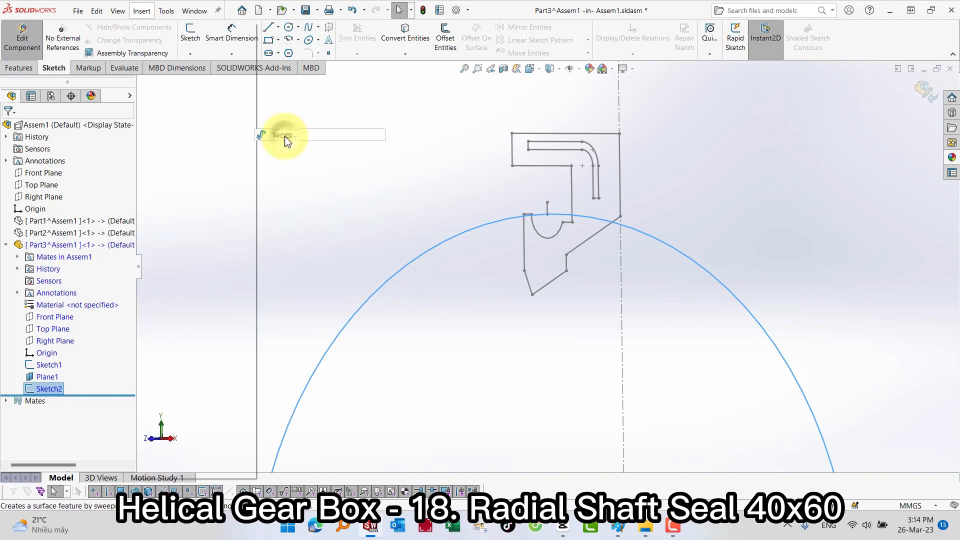
{"action": "left_click", "coordinate": [543, 219]}
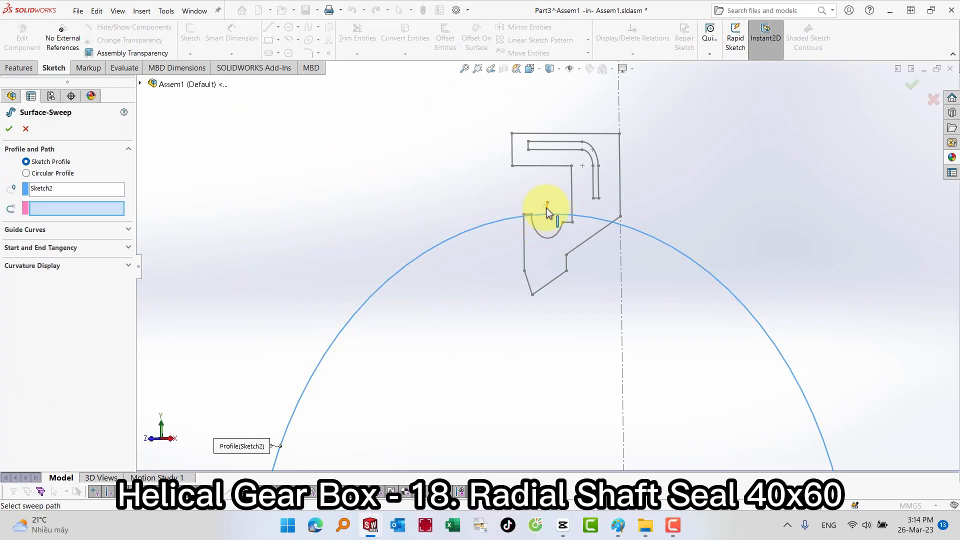
{"action": "right_click", "coordinate": [60, 189]}
{"action": "left_click", "coordinate": [75, 194]}
{"action": "right_click", "coordinate": [55, 214]}
{"action": "left_click", "coordinate": [75, 221]}
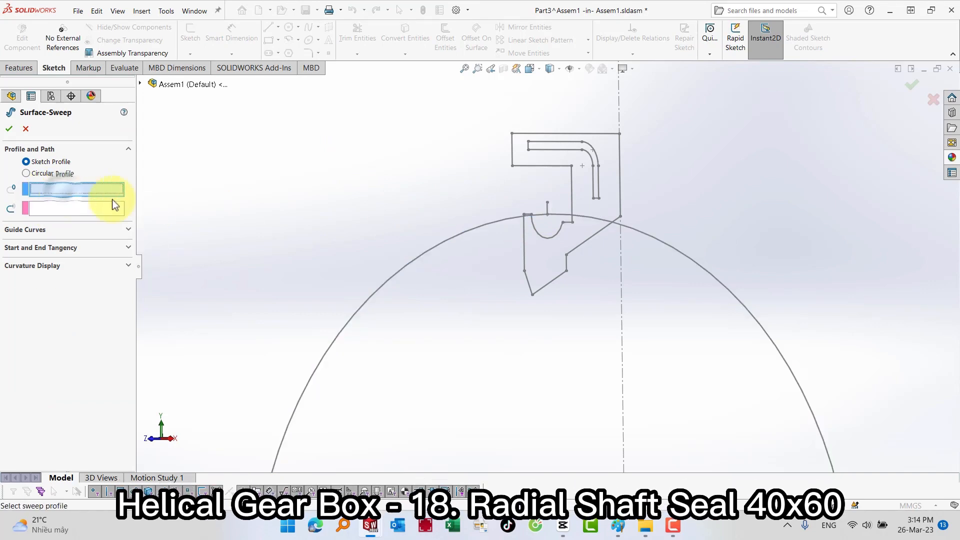
{"action": "left_click", "coordinate": [547, 213]}
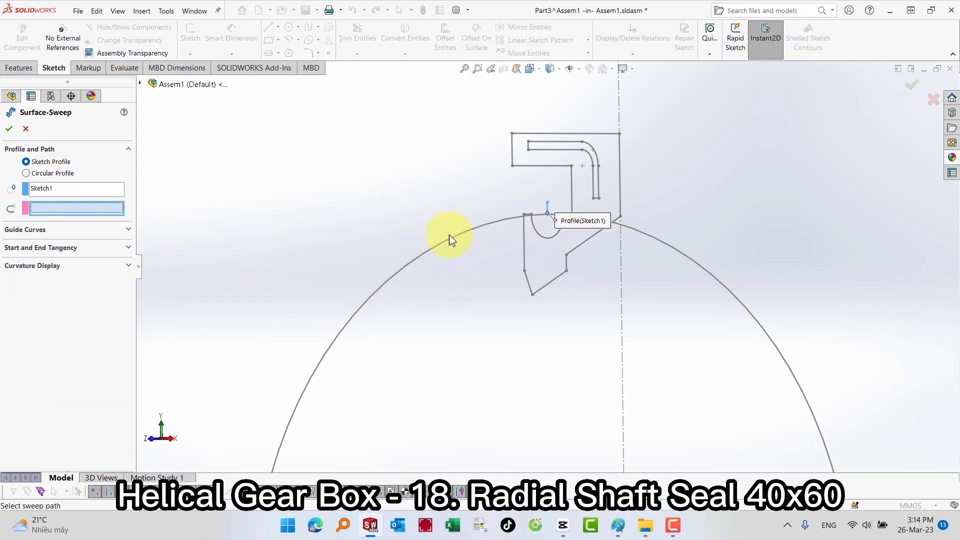
{"action": "left_click", "coordinate": [448, 242]}
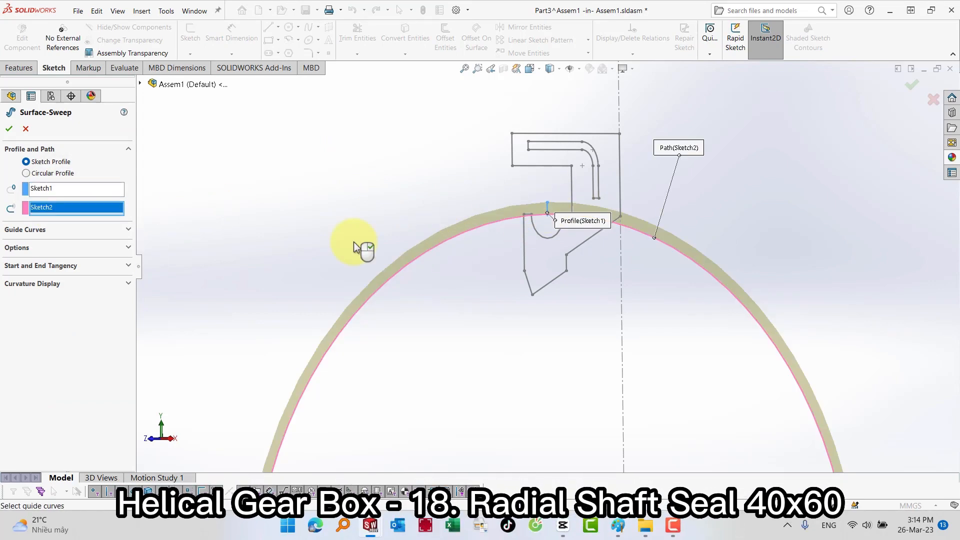
Twist the swept surface by 76 revolutions with a specified twist value and finish the sweep
{"action": "left_click", "coordinate": [40, 248]}
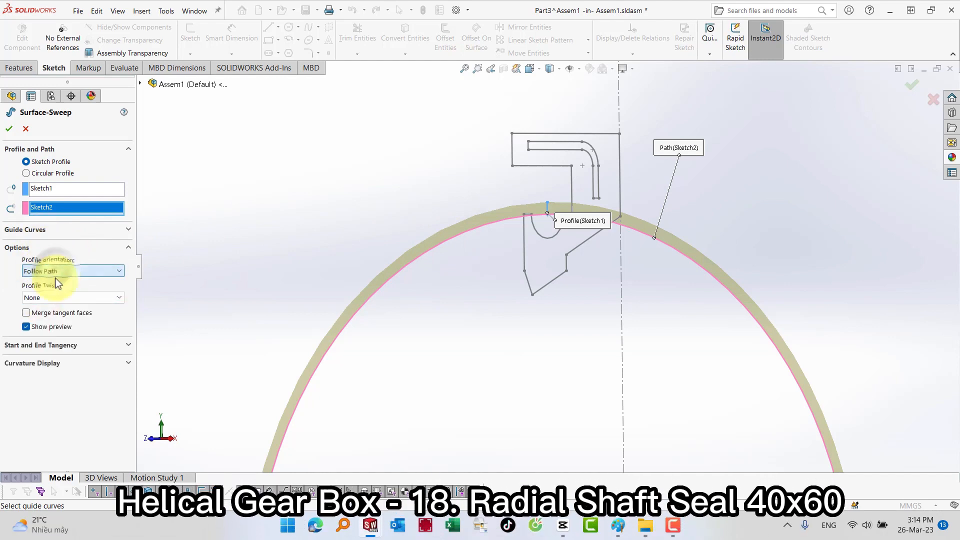
{"action": "left_click", "coordinate": [70, 298]}
{"action": "left_click", "coordinate": [63, 315]}
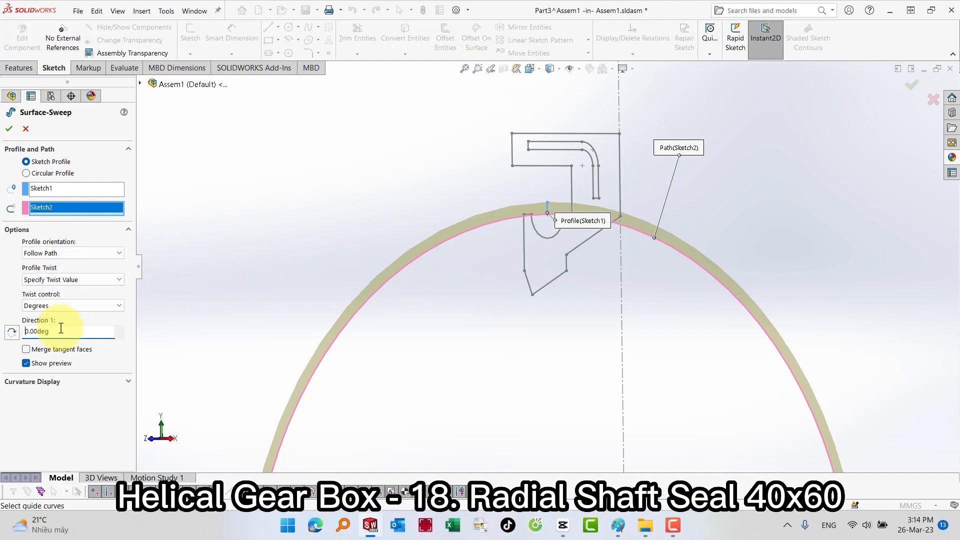
{"action": "left_click", "coordinate": [70, 305]}
{"action": "left_click", "coordinate": [54, 334]}
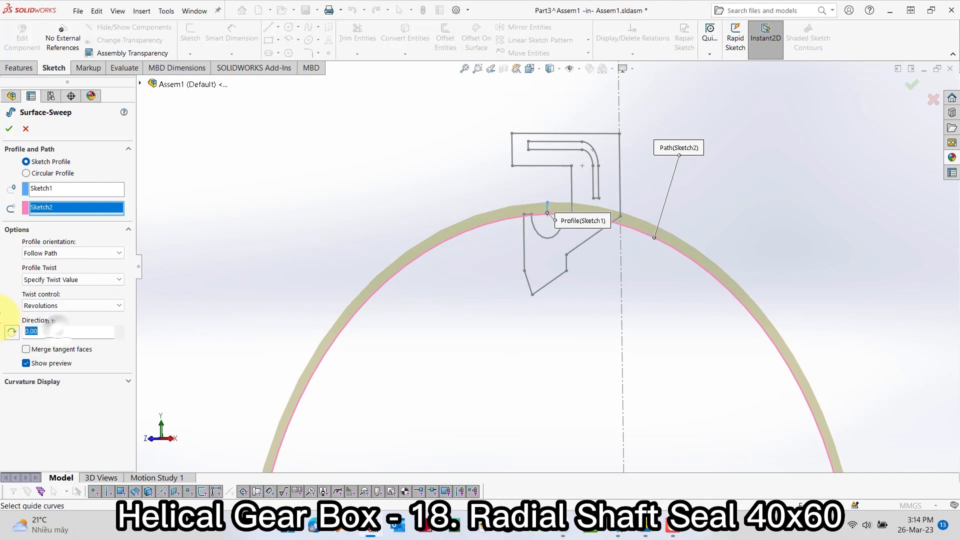
{"action": "key", "text": "Return"}
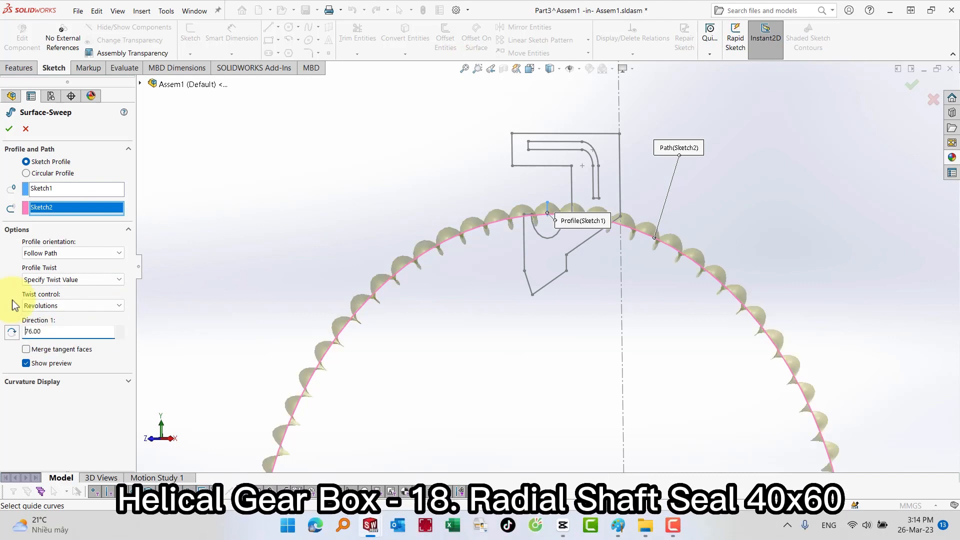
{"action": "left_click", "coordinate": [9, 130]}
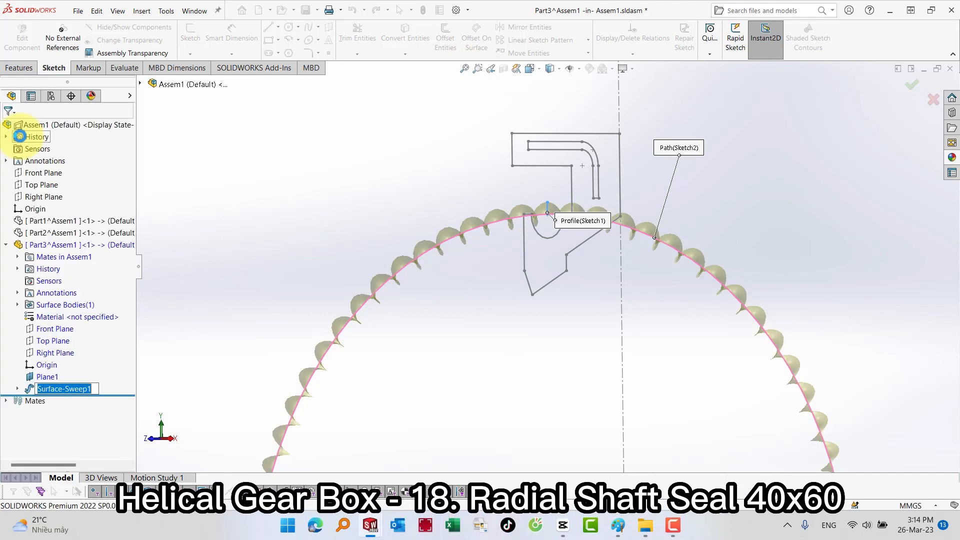
Start a sketch on the part's Plane1 and draw a circle about 1.85 mm in diameter just above the twisted surface's top
{"action": "left_click", "coordinate": [411, 248]}
{"action": "left_click", "coordinate": [506, 286]}
{"action": "scroll", "coordinate": [515, 280], "scroll_direction": "up", "scroll_amount": 3}
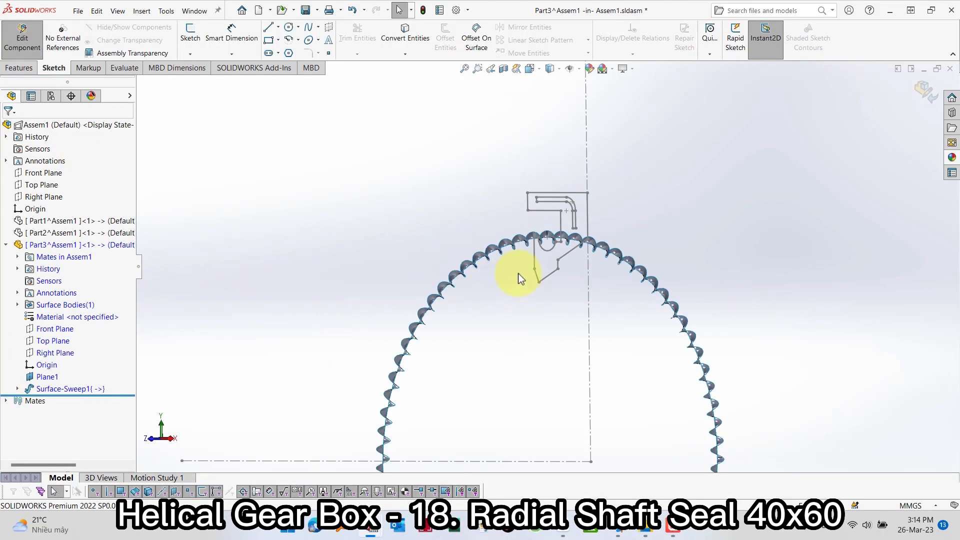
{"action": "mouse_move", "coordinate": [519, 278]}
{"action": "middle_mouse_down"}
{"action": "mouse_move", "coordinate": [598, 278]}
{"action": "mouse_move", "coordinate": [371, 319]}
{"action": "middle_mouse_up"}
{"action": "left_click", "coordinate": [41, 378]}
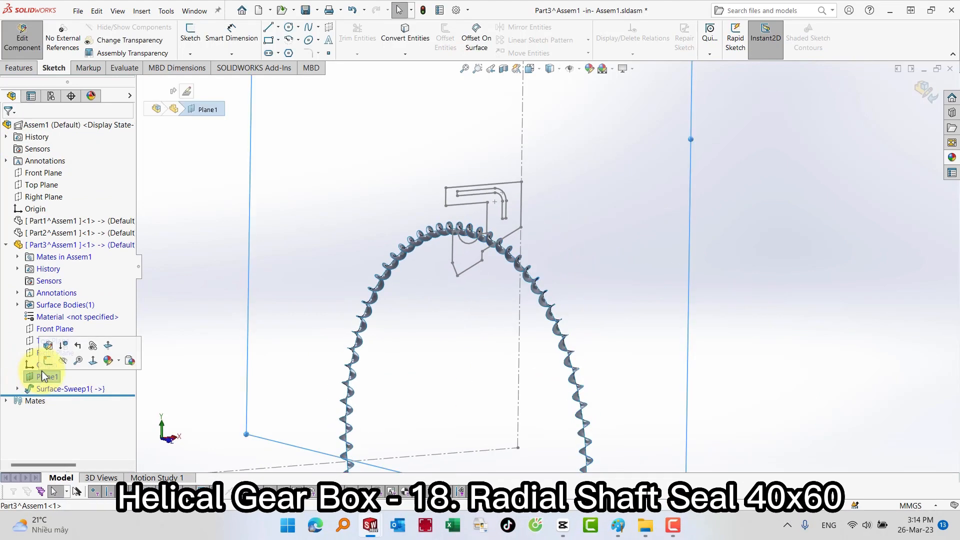
{"action": "left_click", "coordinate": [48, 361]}
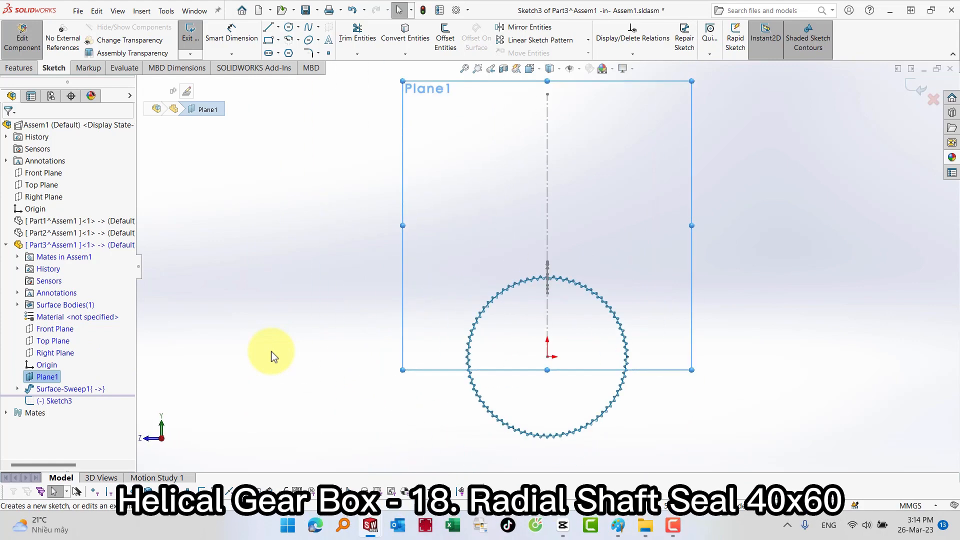
{"action": "scroll", "coordinate": [564, 325], "scroll_direction": "down", "scroll_amount": 3}
{"action": "scroll", "coordinate": [544, 230], "scroll_direction": "down", "scroll_amount": 5}
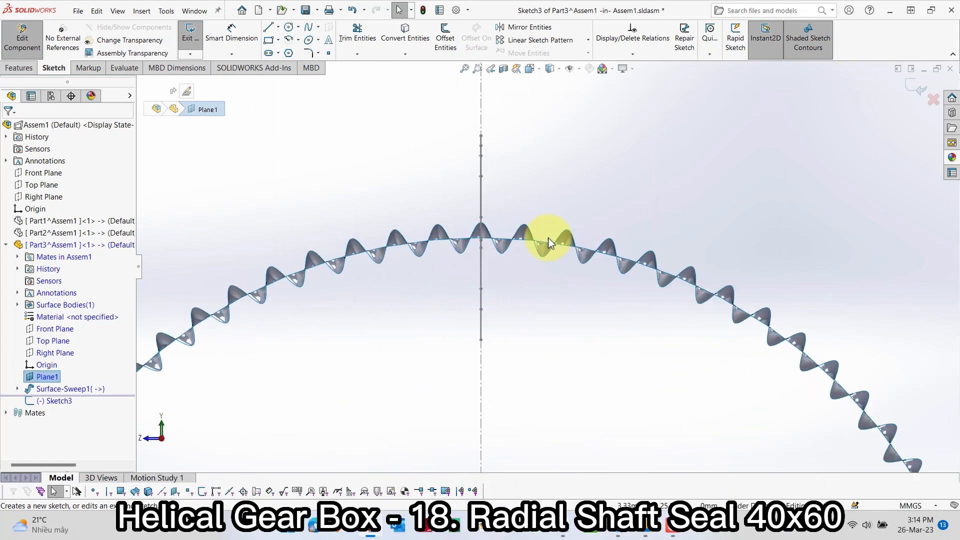
{"action": "left_click", "coordinate": [524, 275]}
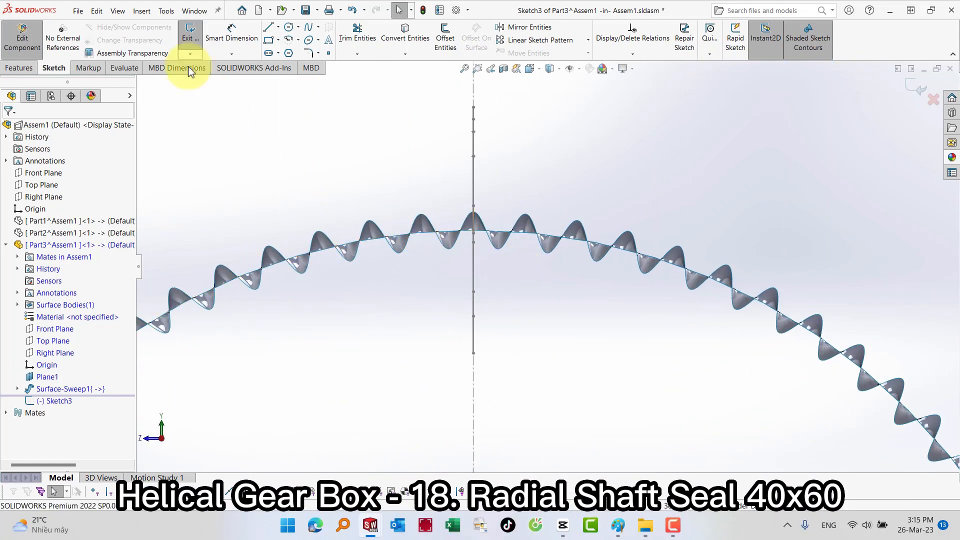
{"action": "left_click", "coordinate": [288, 28]}
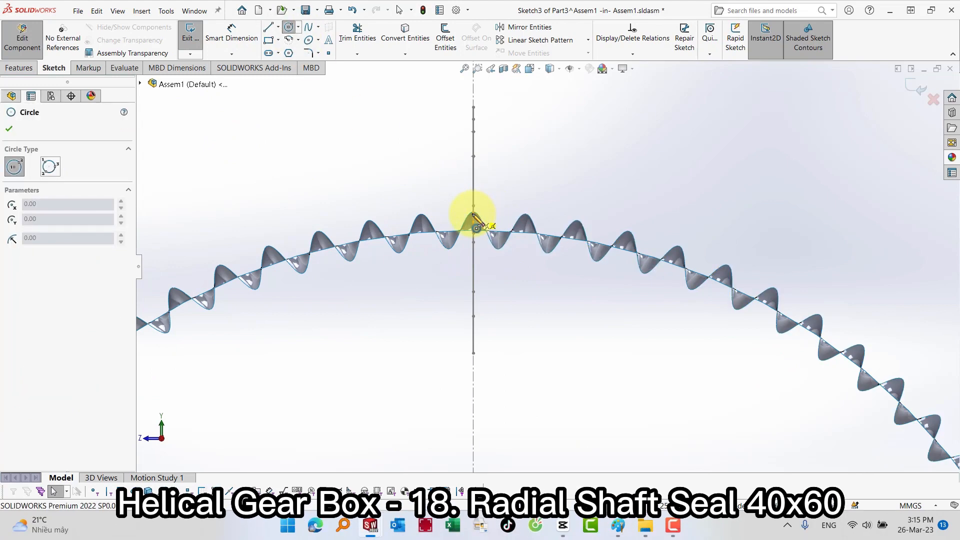
{"action": "left_click", "coordinate": [464, 191]}
{"action": "left_click", "coordinate": [477, 208]}
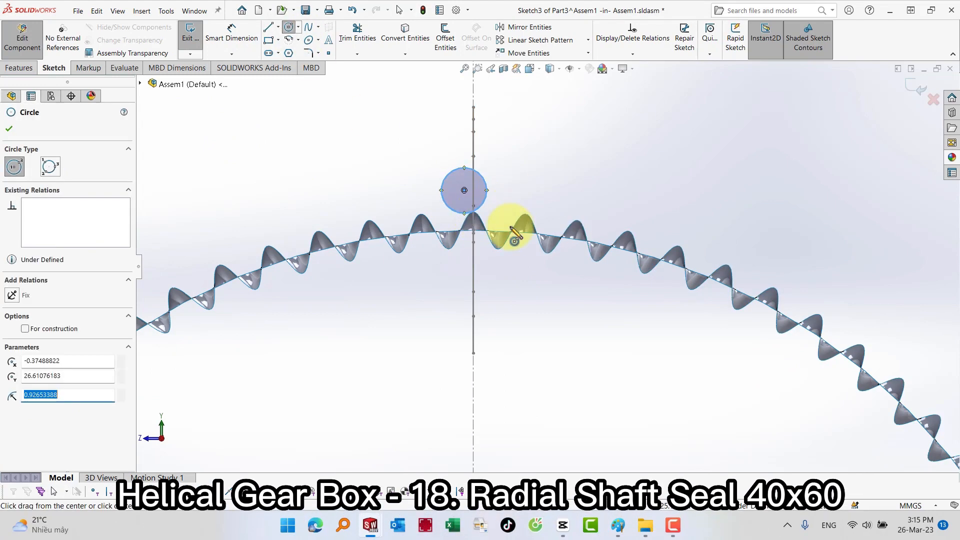
Dimension the small circle's diameter to 1 mm and exit the sketch
{"action": "right_click", "coordinate": [539, 243]}
{"action": "left_click", "coordinate": [578, 265]}
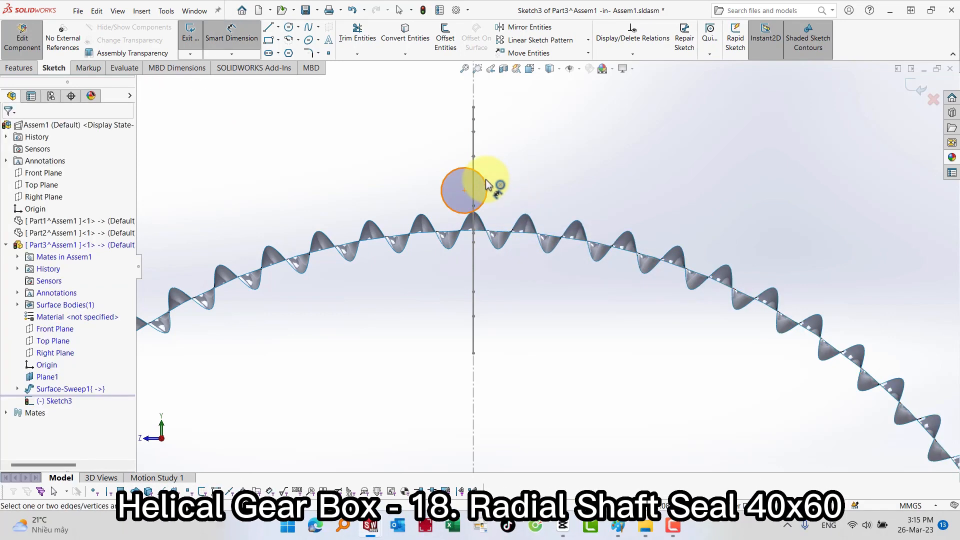
{"action": "left_click", "coordinate": [487, 185]}
{"action": "left_click", "coordinate": [542, 174]}
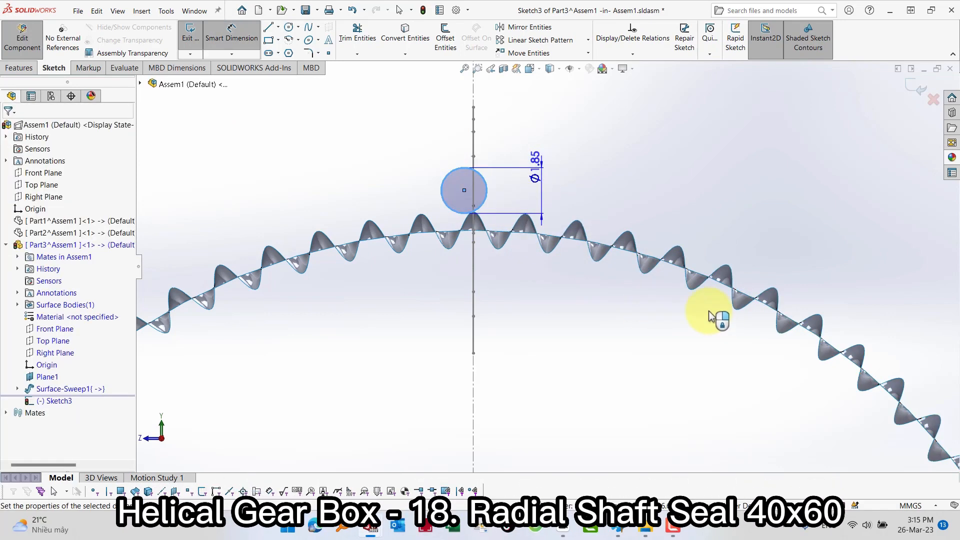
{"action": "type", "text": "1.85306775mm"}
{"action": "key", "text": "Return"}
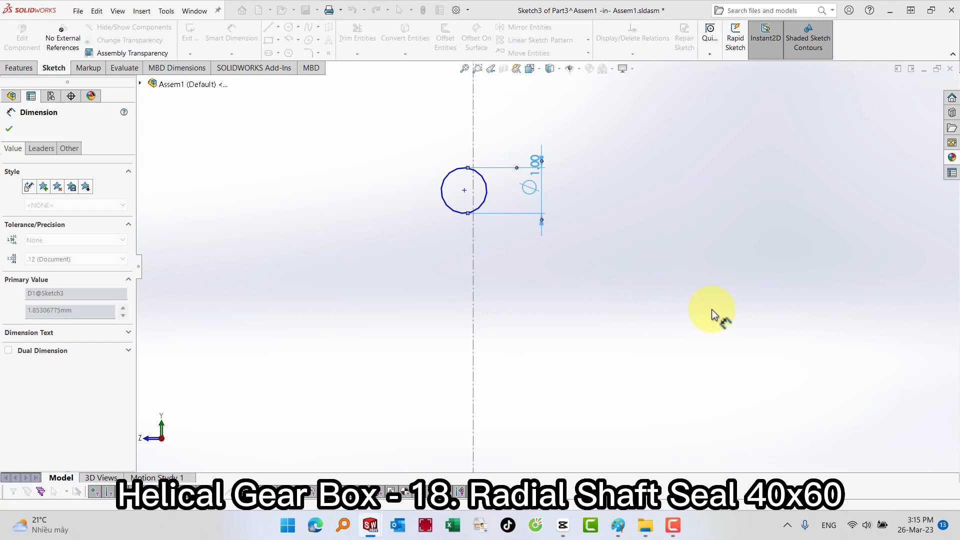
{"action": "left_click", "coordinate": [920, 89]}
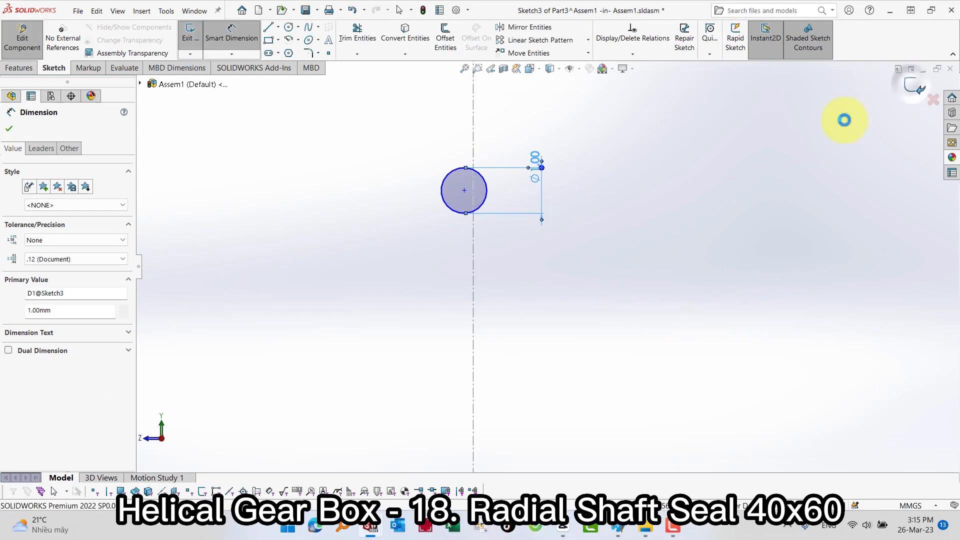
Move the 1 mm circle to just above the twisted surface's top, slightly to one side of the vertical centerline
{"action": "scroll", "coordinate": [584, 245], "scroll_direction": "up", "scroll_amount": 5}
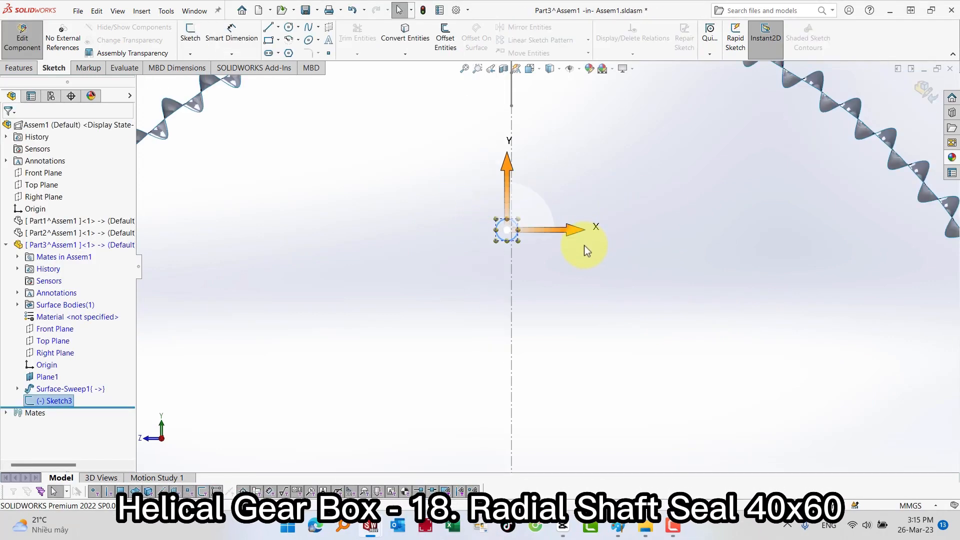
{"action": "scroll", "coordinate": [563, 203], "scroll_direction": "up", "scroll_amount": 3}
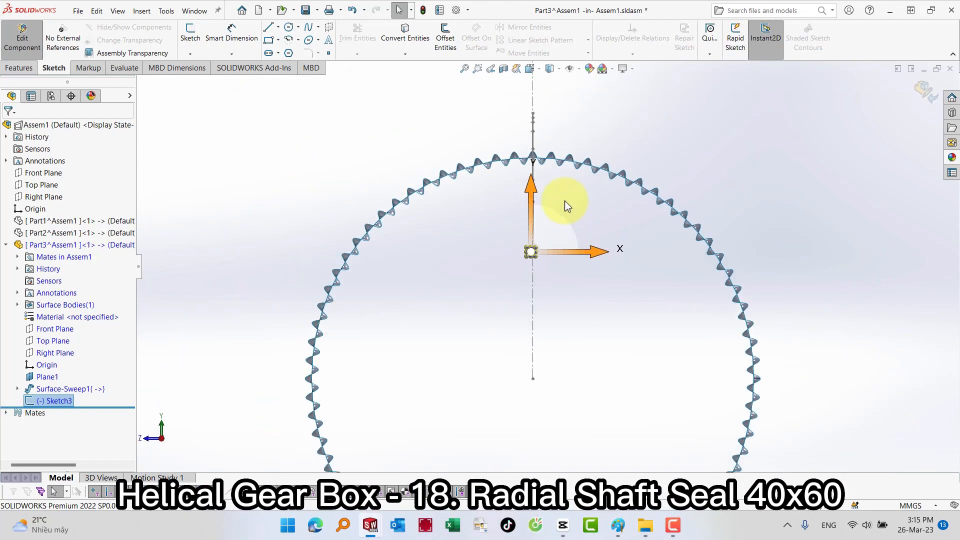
{"action": "scroll", "coordinate": [524, 208], "scroll_direction": "down", "scroll_amount": 2}
{"action": "left_click", "coordinate": [469, 304]}
{"action": "left_click_drag", "start_coordinate": [530, 300], "coordinate": [505, 121]}
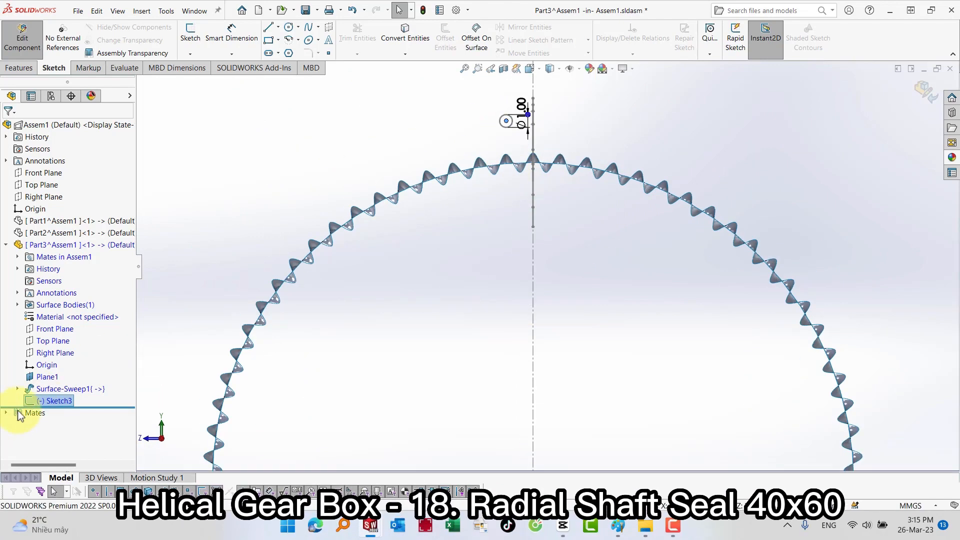
Check the profile, path and twist settings of the twisted surface sweep
{"action": "left_click", "coordinate": [45, 389]}
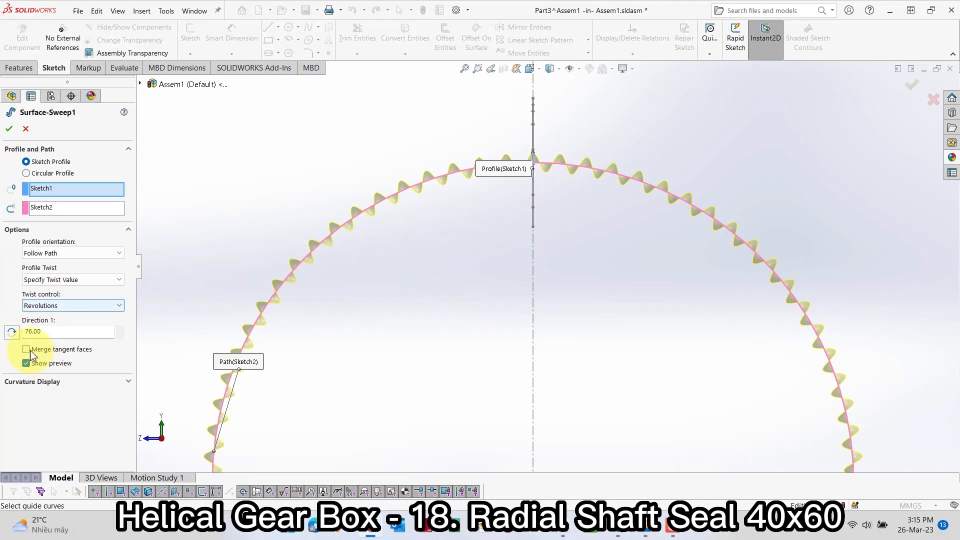
{"action": "left_click", "coordinate": [9, 128]}
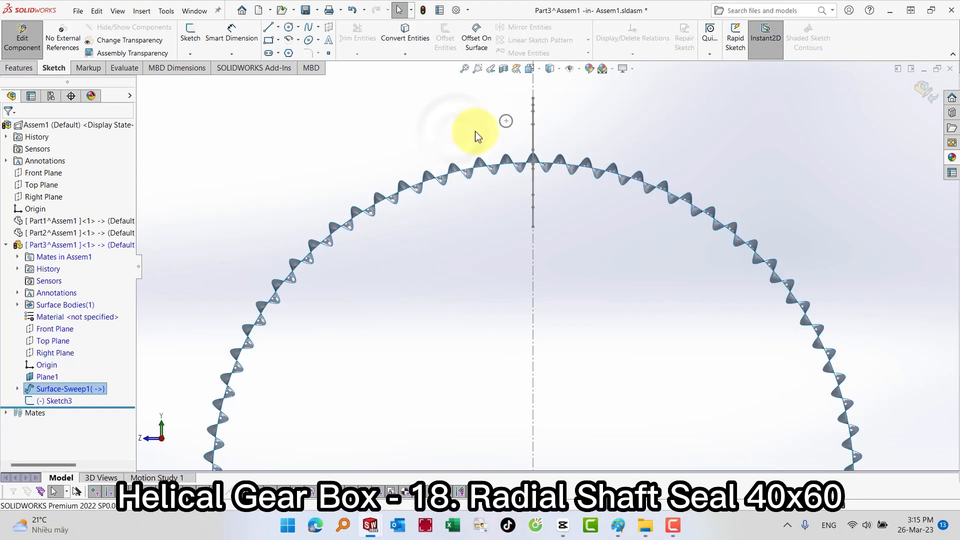
Edit the 1 mm circle's sketch, pierce its center onto the twisted surface's outer edge, and exit the sketch
{"action": "scroll", "coordinate": [500, 145], "scroll_direction": "down", "scroll_amount": 5}
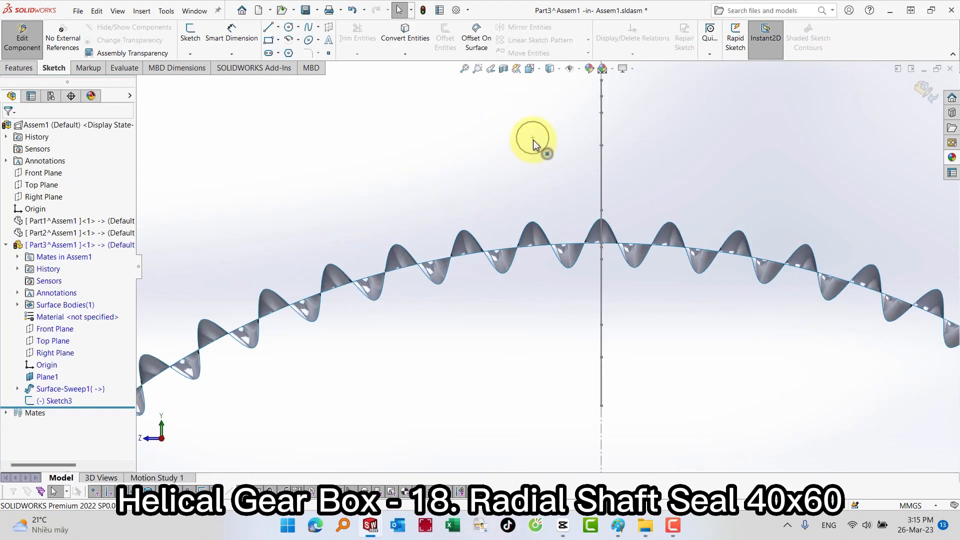
{"action": "left_click", "coordinate": [594, 231]}
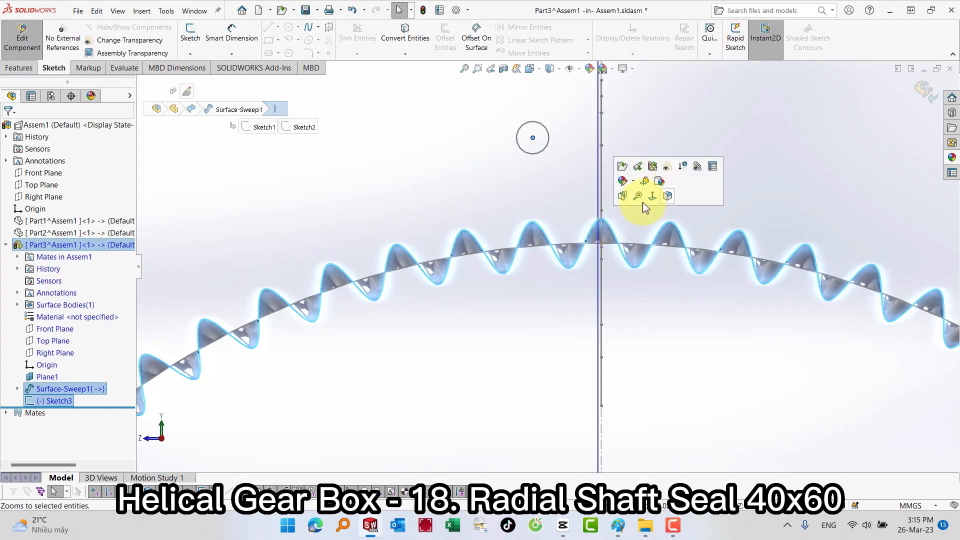
{"action": "left_click", "coordinate": [547, 141]}
{"action": "left_click", "coordinate": [549, 136]}
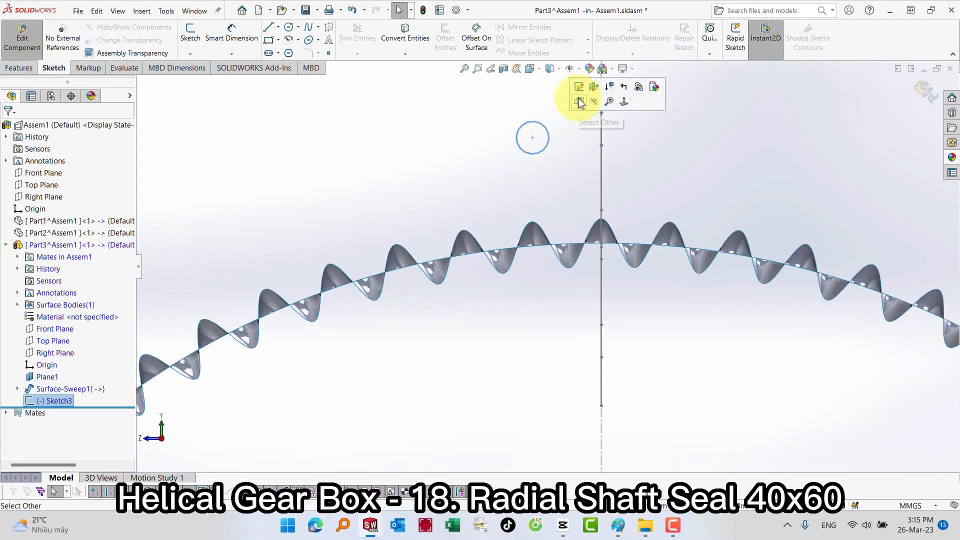
{"action": "left_click", "coordinate": [580, 89]}
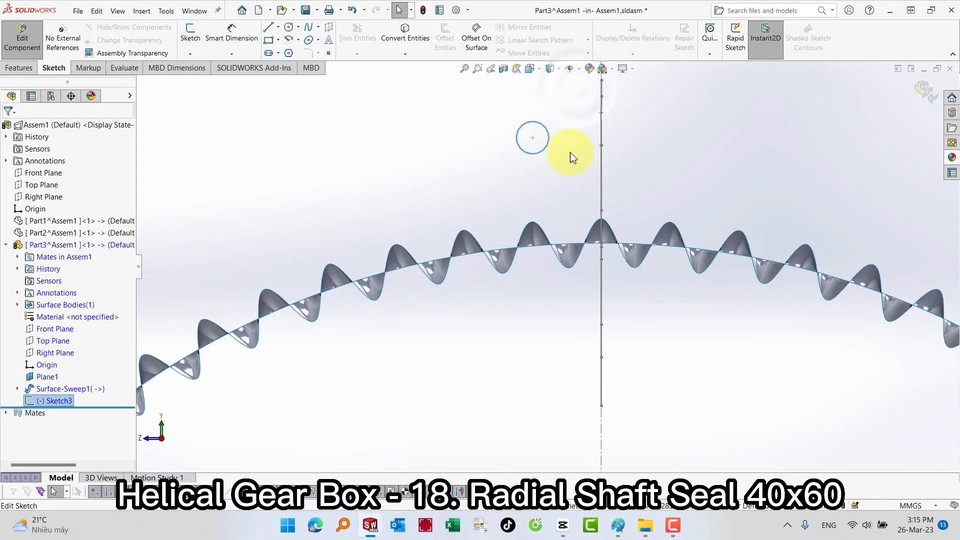
{"action": "left_click", "coordinate": [533, 139]}
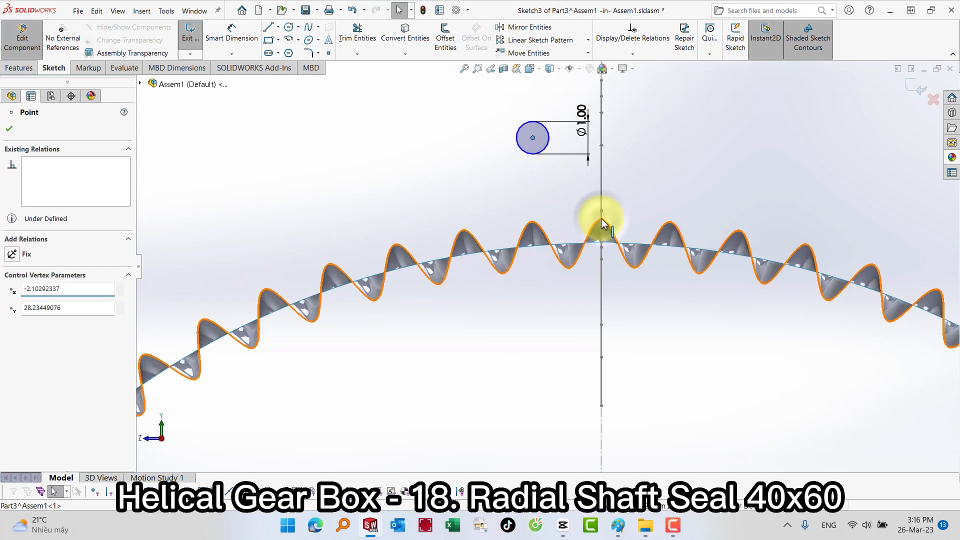
{"action": "left_click", "coordinate": [600, 222], "text": "ctrl"}
{"action": "left_click", "coordinate": [645, 175]}
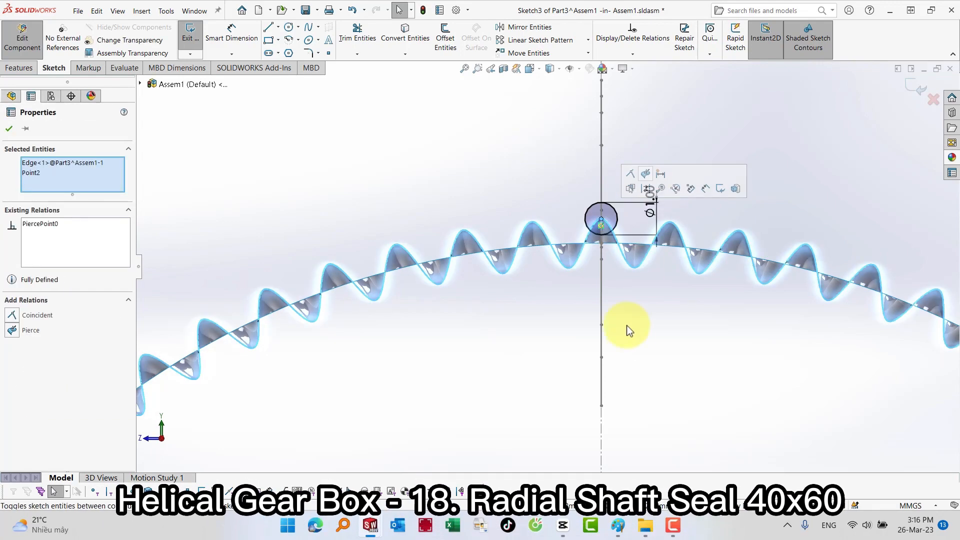
{"action": "left_click", "coordinate": [627, 326]}
{"action": "left_click", "coordinate": [907, 84]}
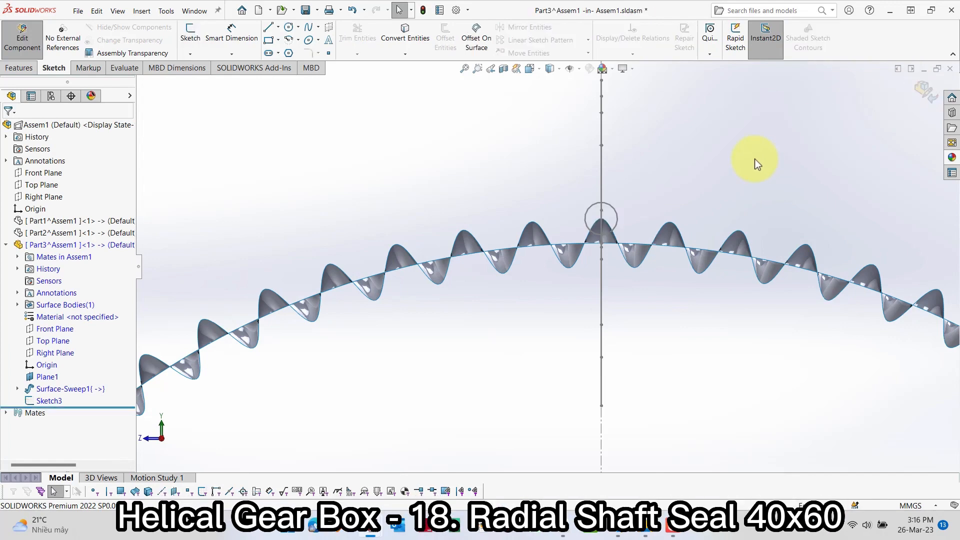
Create a swept boss using the 1 mm circle as the profile and the twisted surface's helical edge as the path
{"action": "key", "text": "s"}
{"action": "left_click", "coordinate": [809, 173]}
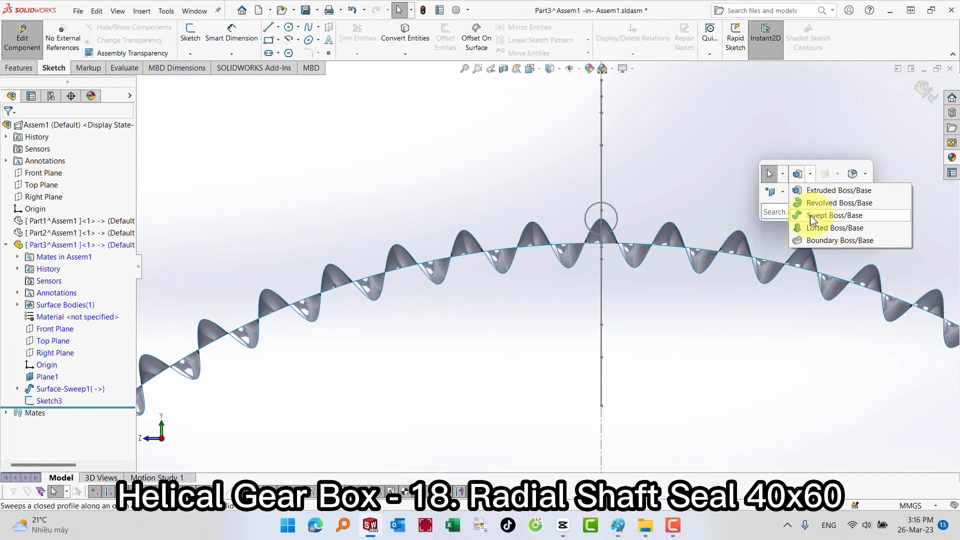
{"action": "left_click", "coordinate": [822, 215]}
{"action": "left_click", "coordinate": [618, 220]}
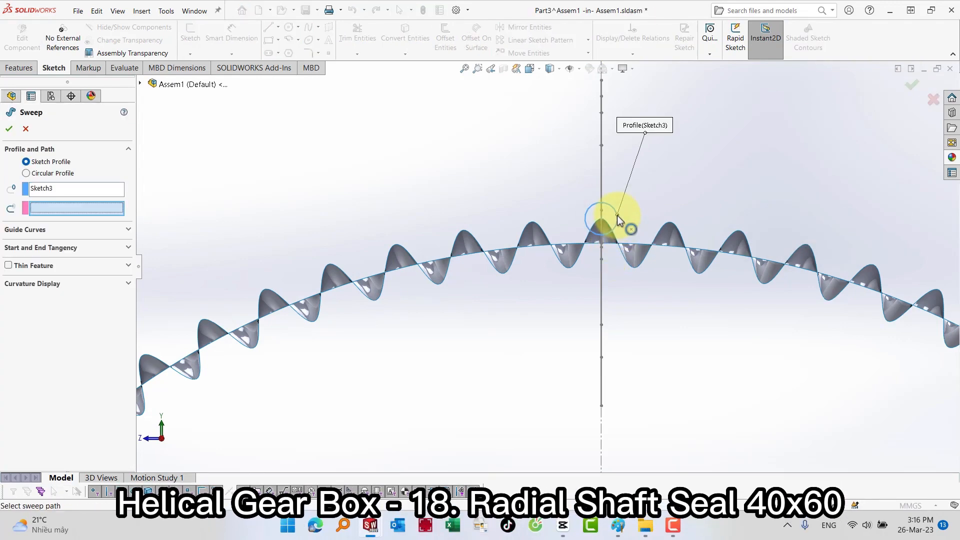
{"action": "left_click", "coordinate": [341, 275]}
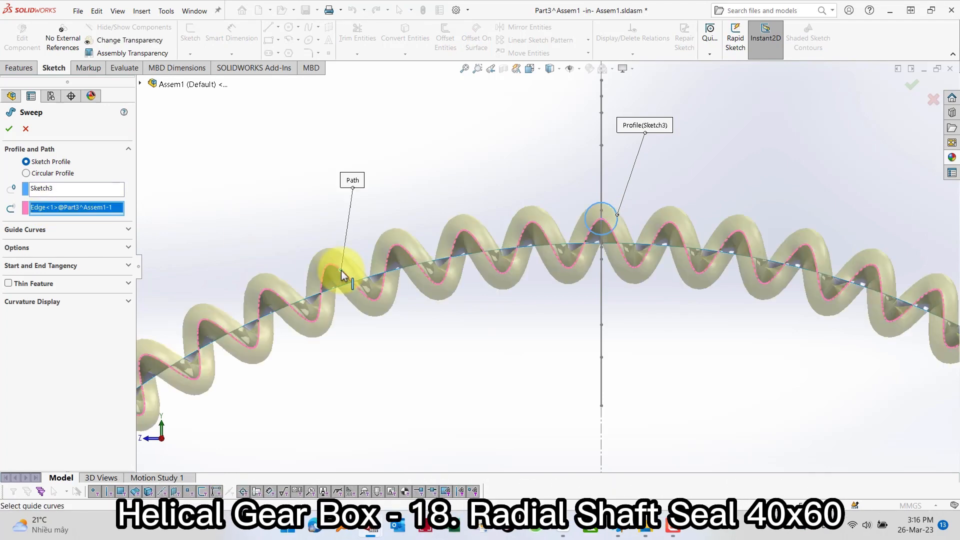
{"action": "left_click", "coordinate": [9, 130]}
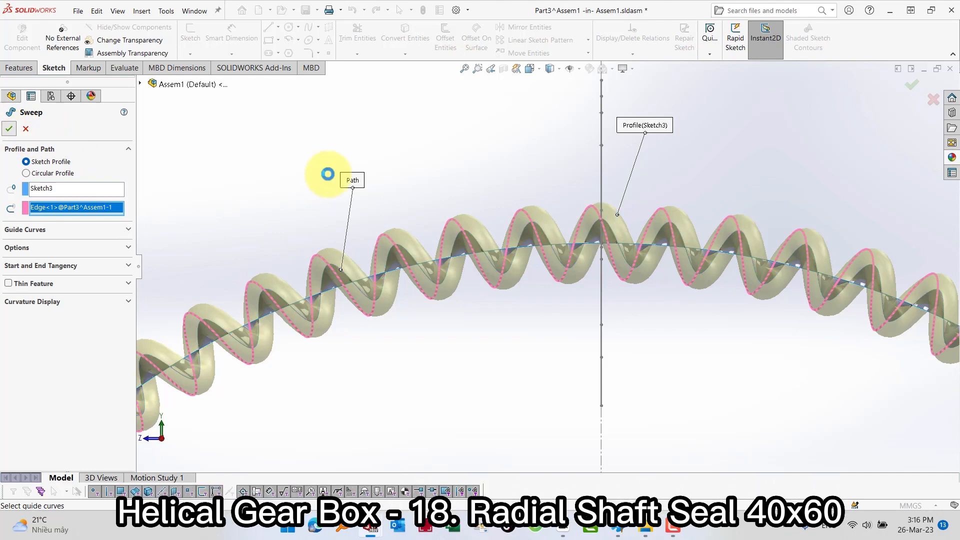
Hide the twisted surface body so that only the solid spring coil is displayed
{"action": "scroll", "coordinate": [475, 200], "scroll_direction": "up", "scroll_amount": 5}
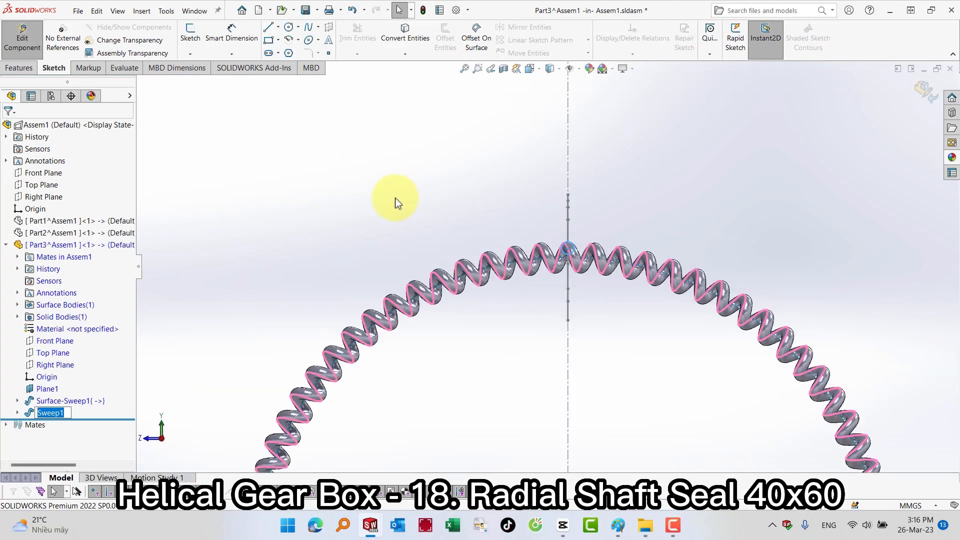
{"action": "left_click", "coordinate": [56, 400]}
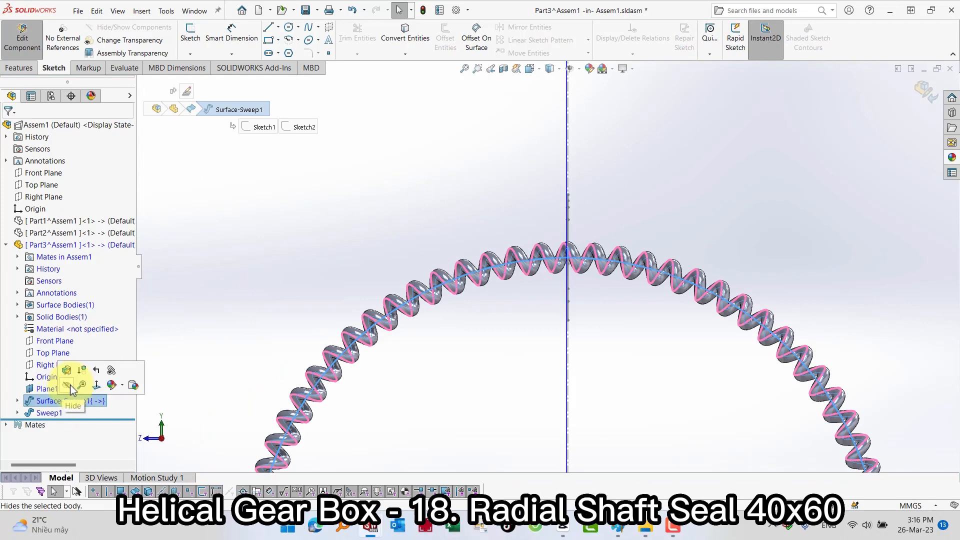
{"action": "left_click", "coordinate": [364, 227]}
Apply the polished steel appearance to the spring part at part document level and return to the assembly
{"action": "right_click_drag", "start_coordinate": [292, 283], "coordinate": [353, 200]}
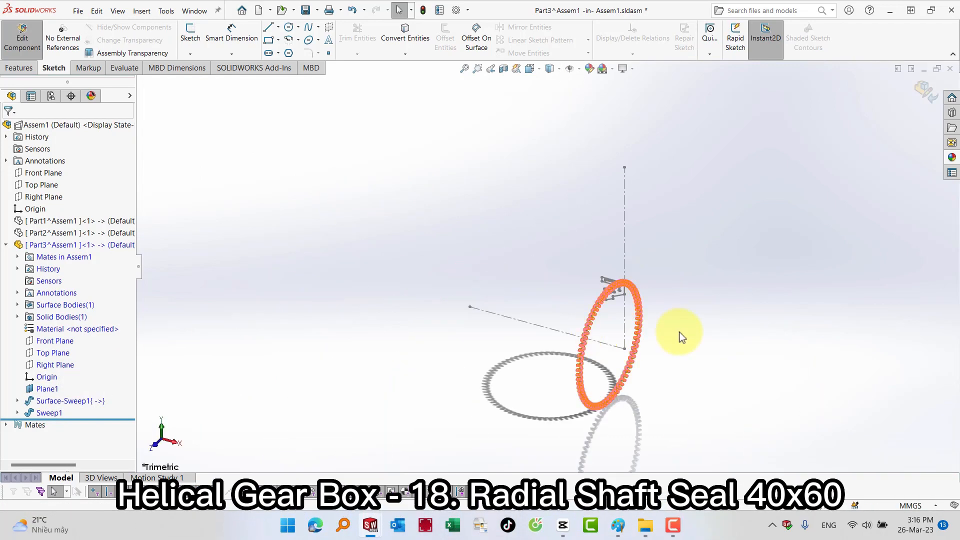
{"action": "scroll", "coordinate": [640, 319], "scroll_direction": "down", "scroll_amount": 5}
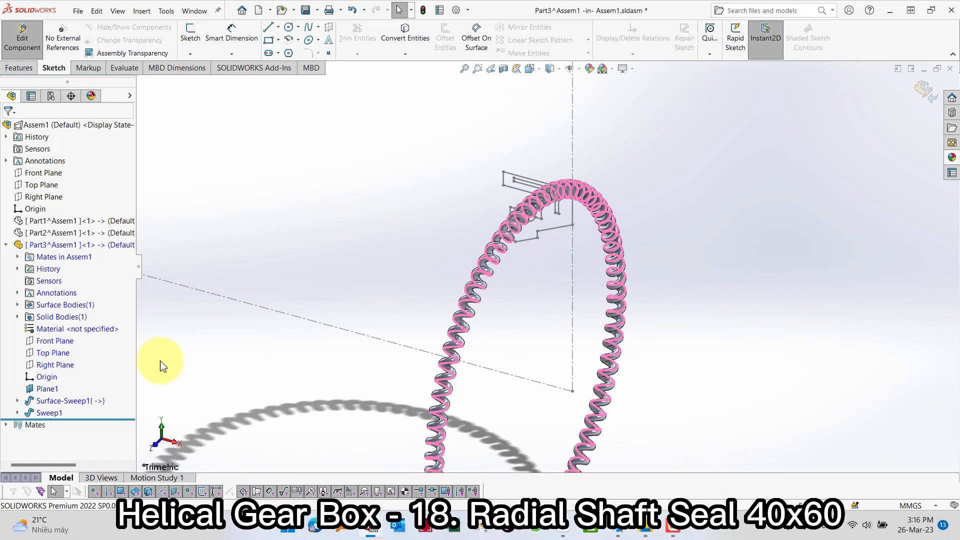
{"action": "left_click", "coordinate": [587, 71]}
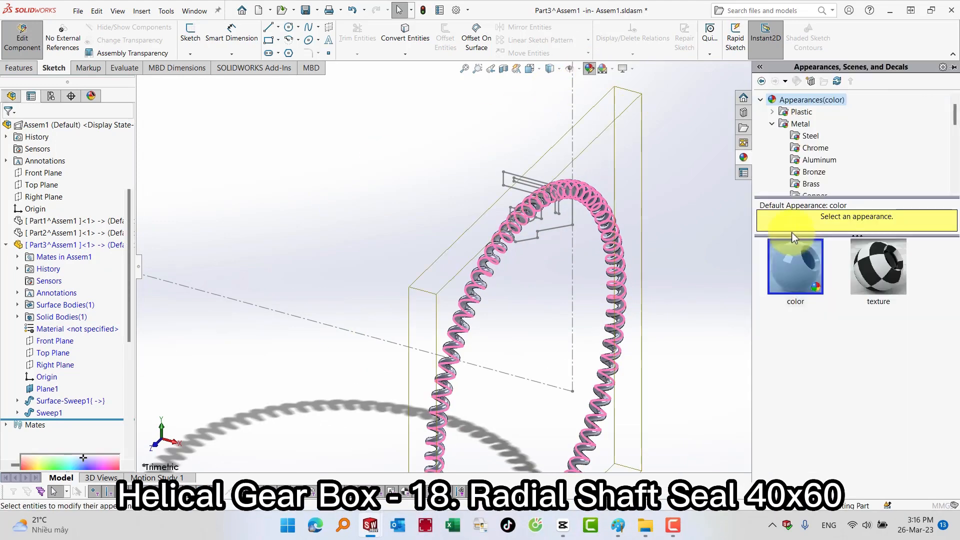
{"action": "left_click", "coordinate": [810, 136]}
{"action": "left_click", "coordinate": [799, 279]}
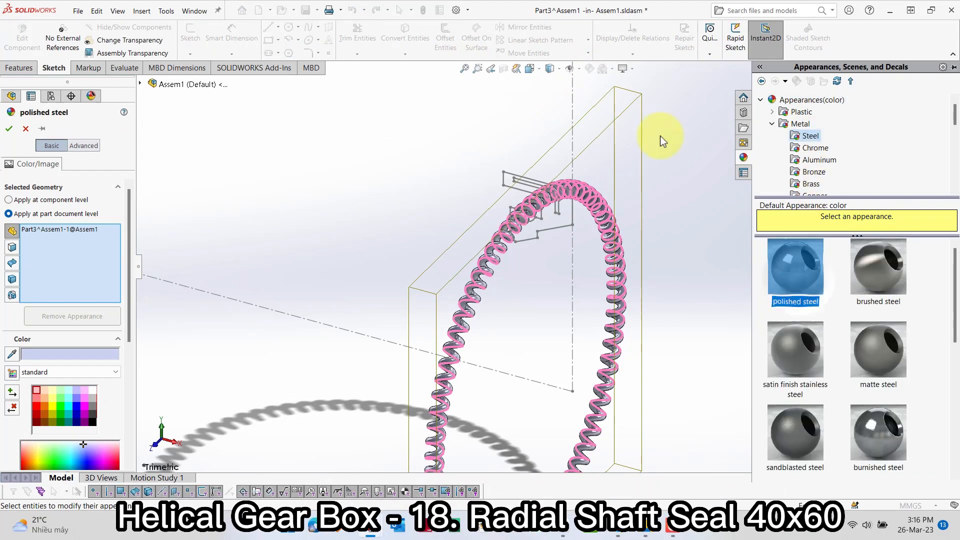
{"action": "left_click", "coordinate": [10, 129]}
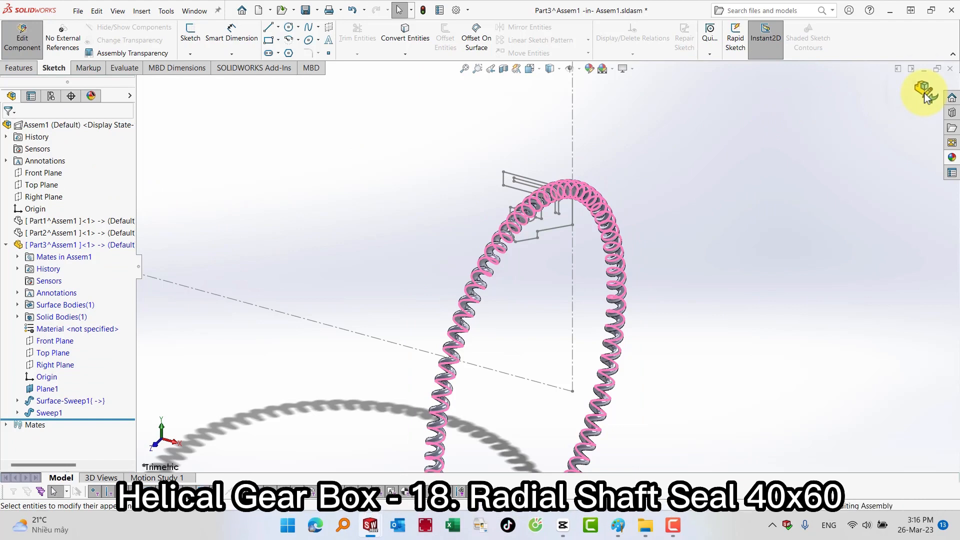
{"action": "left_click", "coordinate": [925, 94]}
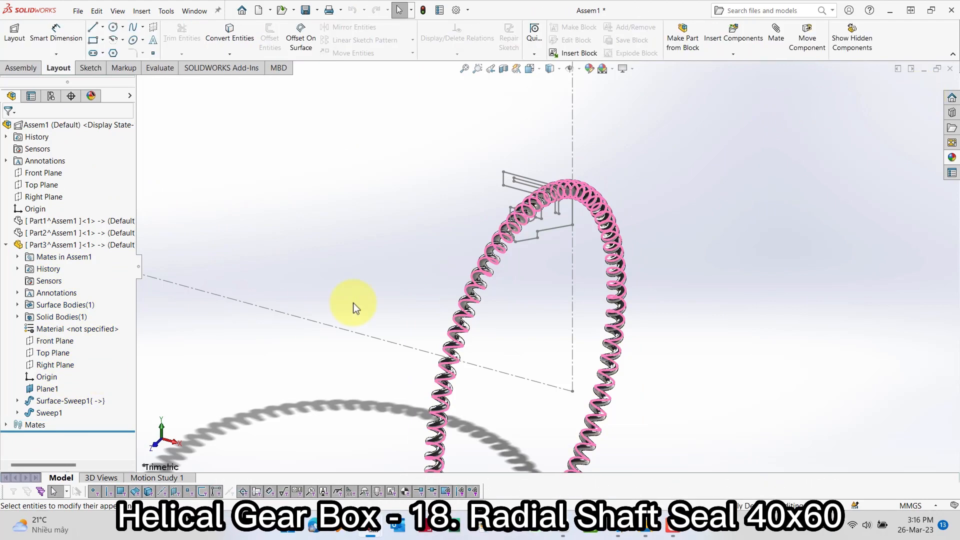
Show the hidden Part1 and Part2 components in the assembly
{"action": "left_click", "coordinate": [40, 402]}
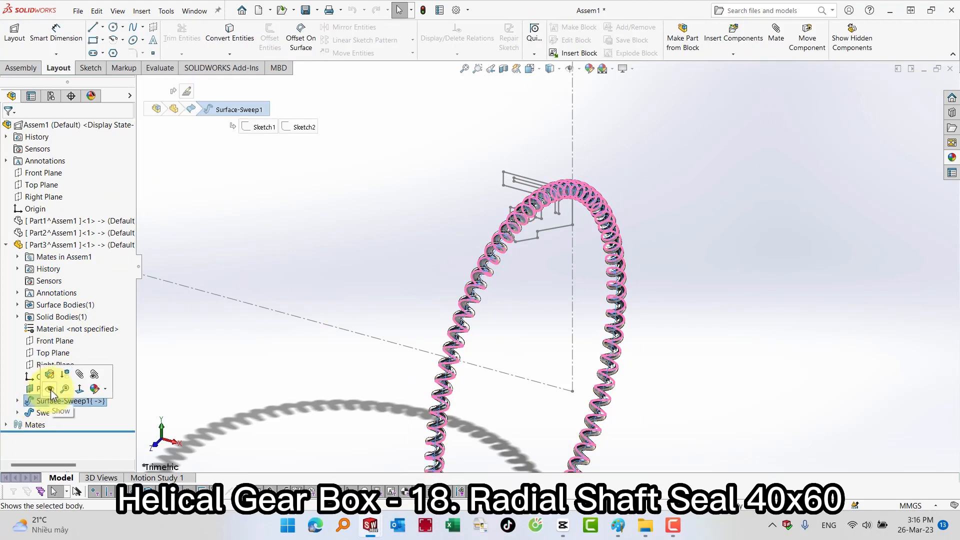
{"action": "left_click", "coordinate": [335, 253]}
{"action": "left_click", "coordinate": [30, 220]}
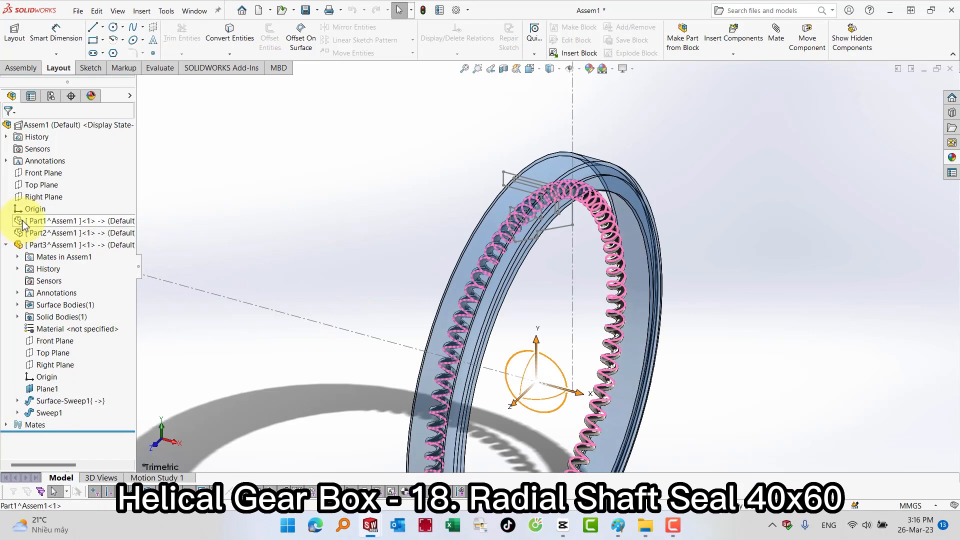
{"action": "left_click", "coordinate": [295, 183]}
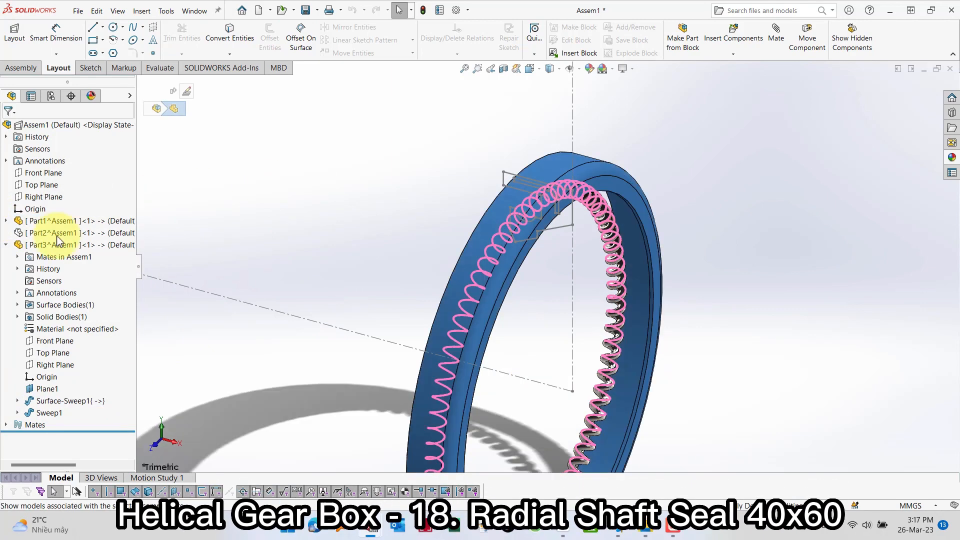
{"action": "left_click", "coordinate": [42, 232]}
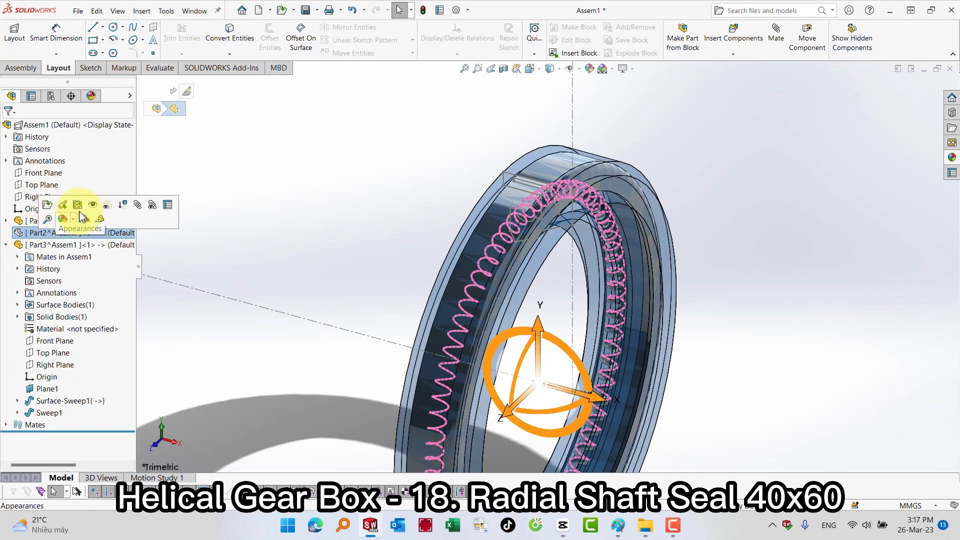
{"action": "left_click", "coordinate": [92, 205]}
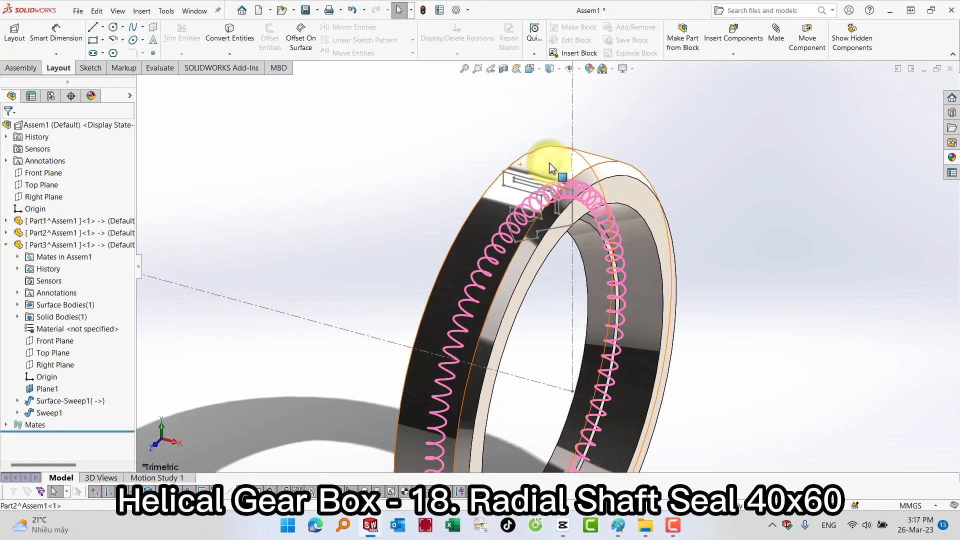
Apply the glossy rubber appearance to Part2 at component level
{"action": "left_click", "coordinate": [556, 156]}
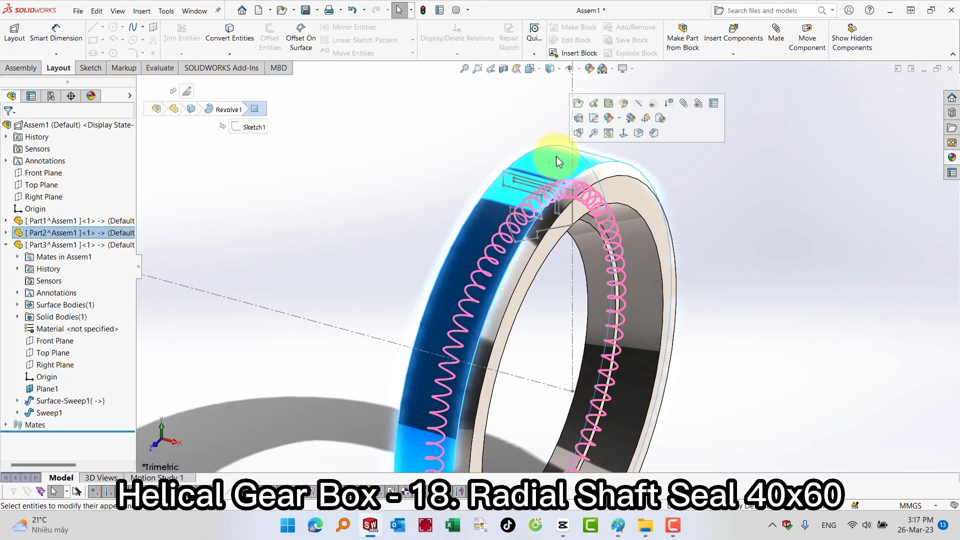
{"action": "left_click", "coordinate": [608, 119]}
{"action": "left_click", "coordinate": [612, 143]}
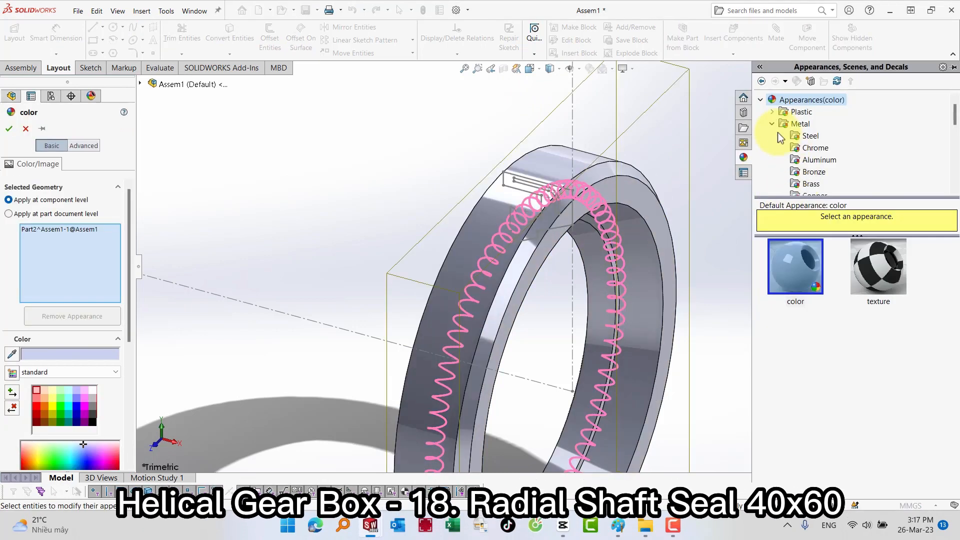
{"action": "left_click", "coordinate": [771, 123]}
{"action": "left_click", "coordinate": [798, 161]}
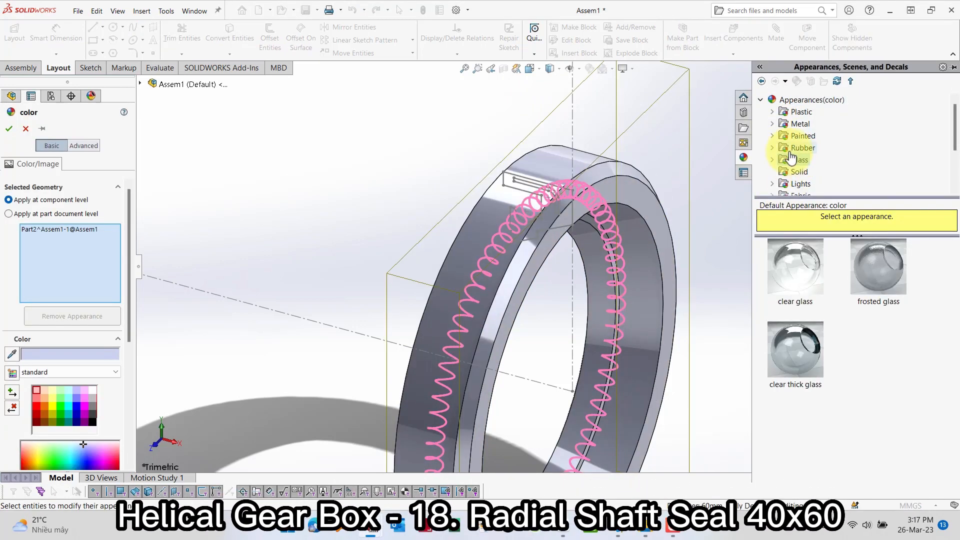
{"action": "left_click", "coordinate": [795, 149]}
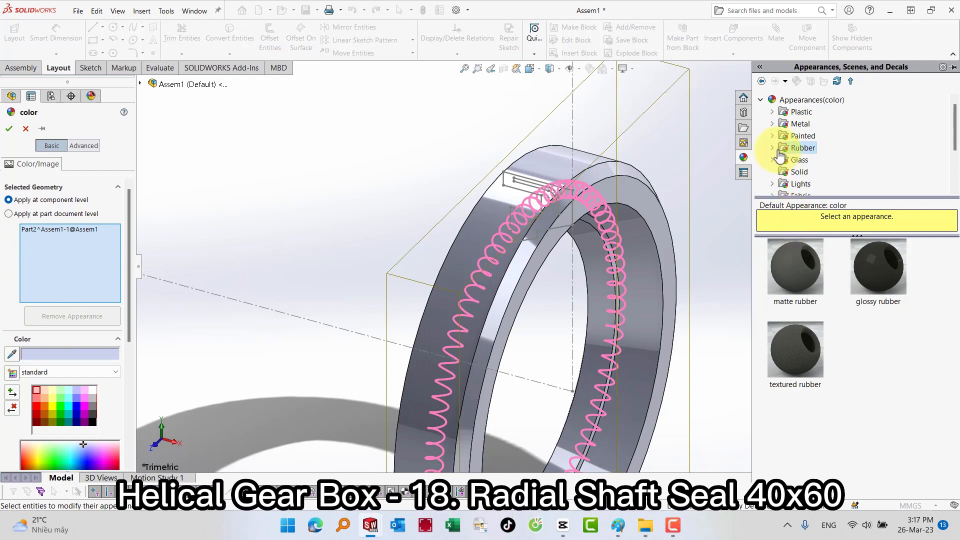
{"action": "left_click", "coordinate": [772, 149]}
{"action": "left_click", "coordinate": [810, 174]}
{"action": "left_click", "coordinate": [786, 268]}
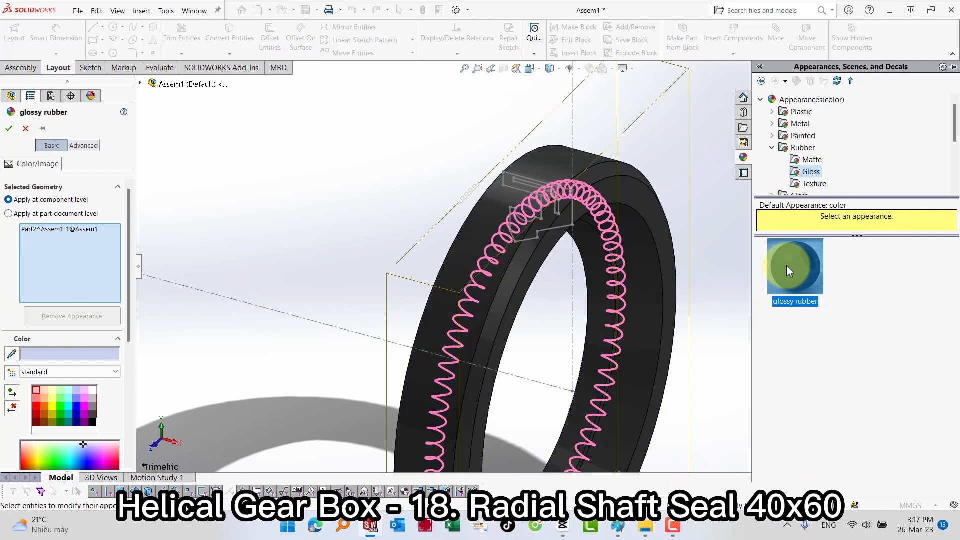
{"action": "left_click", "coordinate": [10, 129]}
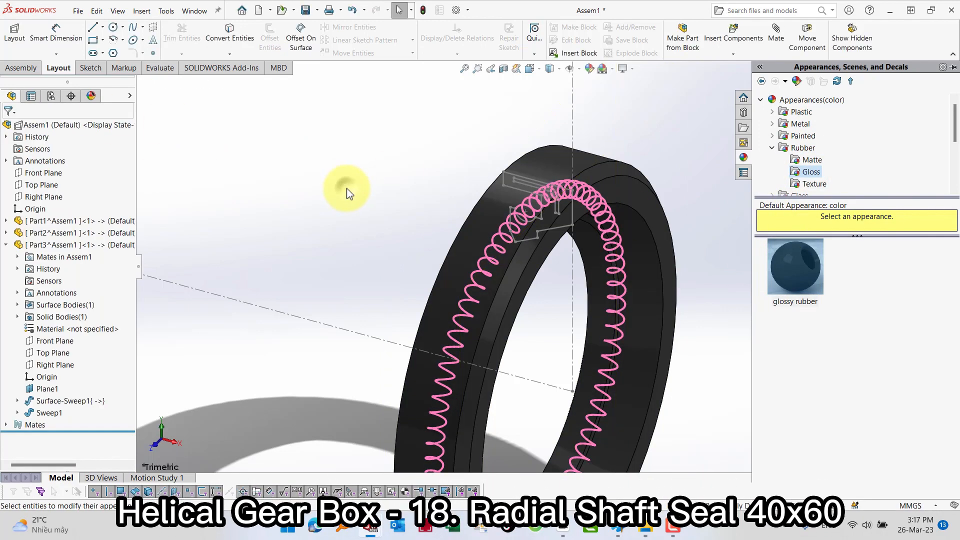
Collapse the spring part's feature list and hide the layout sketch with its centerlines in the assembly
{"action": "left_click", "coordinate": [6, 244]}
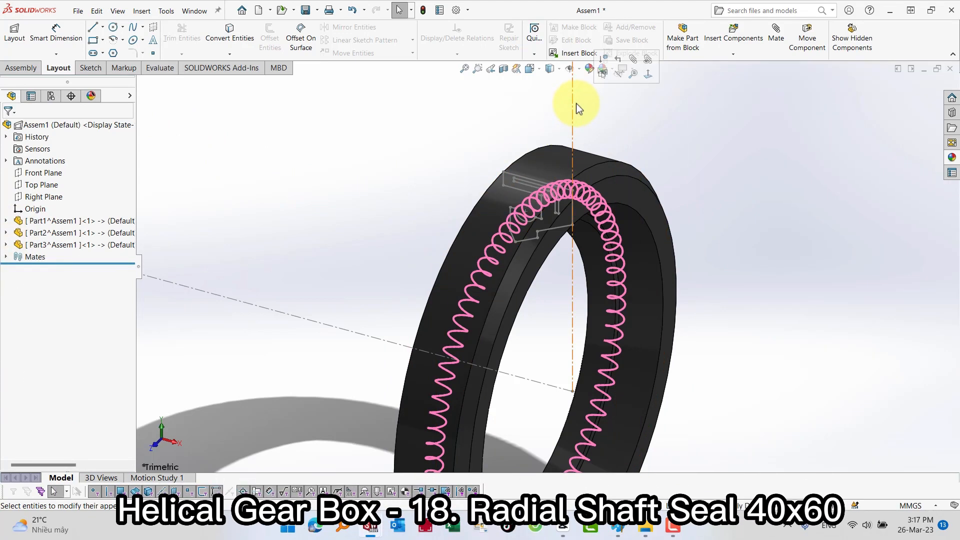
{"action": "left_click", "coordinate": [785, 192]}
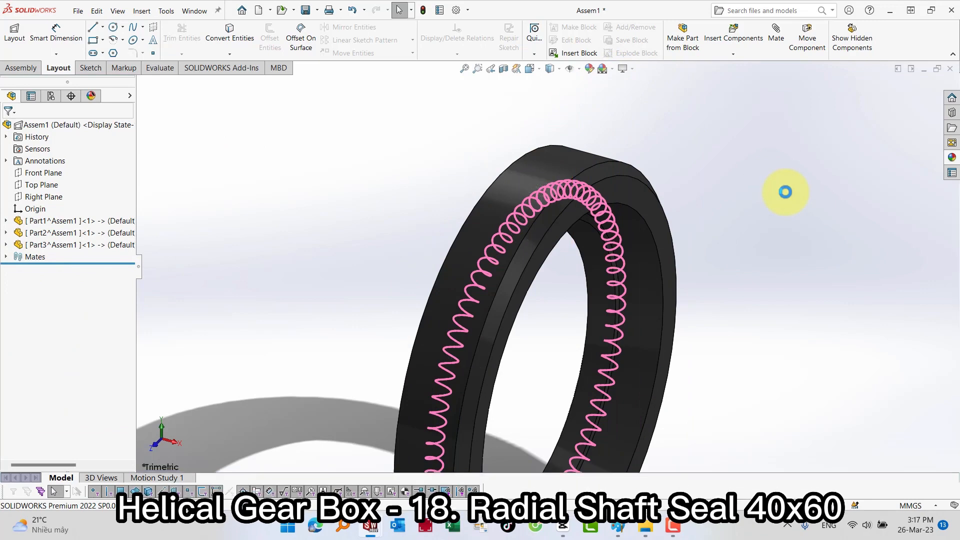
{"action": "key", "text": "ctrl+1"}
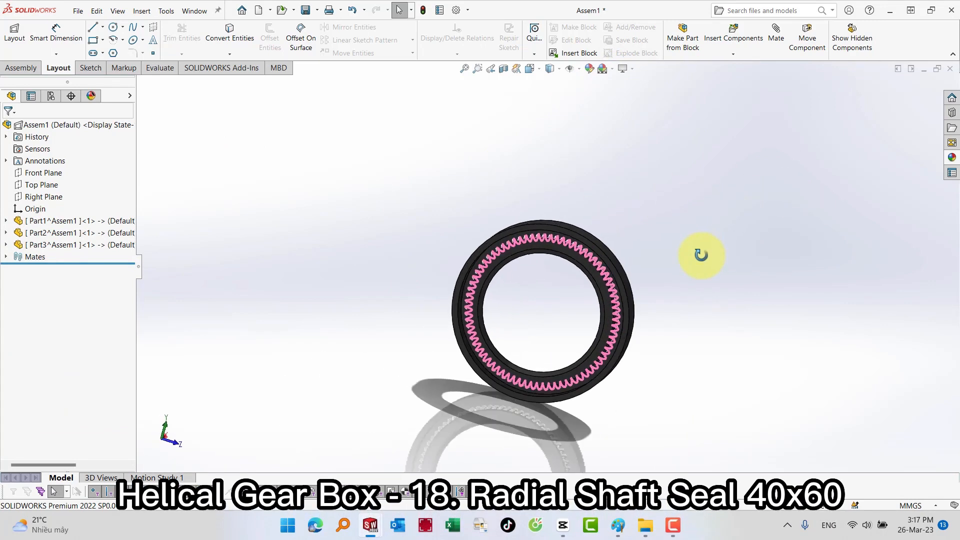
{"action": "mouse_move", "coordinate": [719, 199]}
{"action": "middle_mouse_down"}
{"action": "mouse_move", "coordinate": [830, 182]}
{"action": "mouse_move", "coordinate": [677, 200]}
{"action": "mouse_move", "coordinate": [682, 141]}
{"action": "mouse_move", "coordinate": [640, 88]}
{"action": "middle_mouse_up"}
{"action": "key", "text": "ctrl+7"}
Try to save the assembly as 18. Cuff 40x60 in the Complete folder with in-context references
{"action": "left_click", "coordinate": [82, 12]}
{"action": "left_click", "coordinate": [126, 144]}
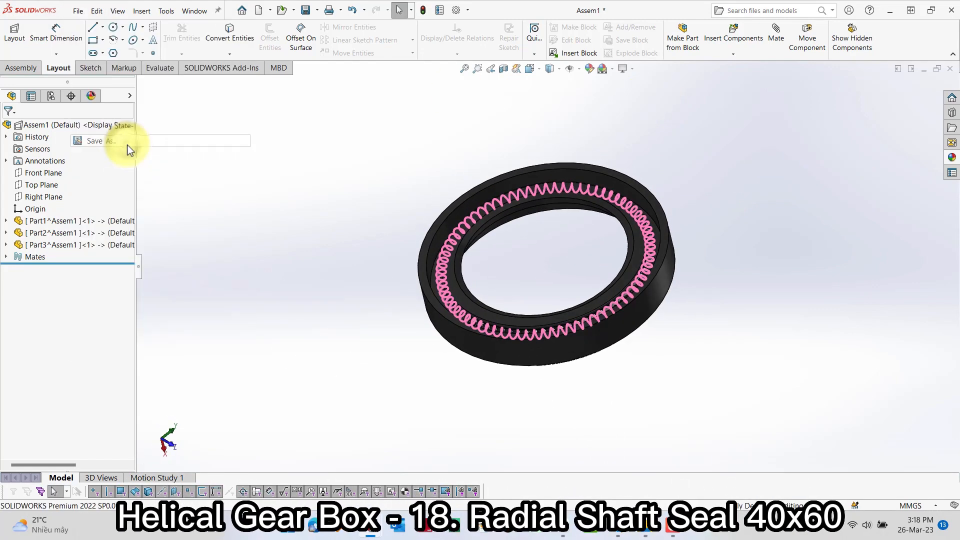
{"action": "type", "text": "1"}
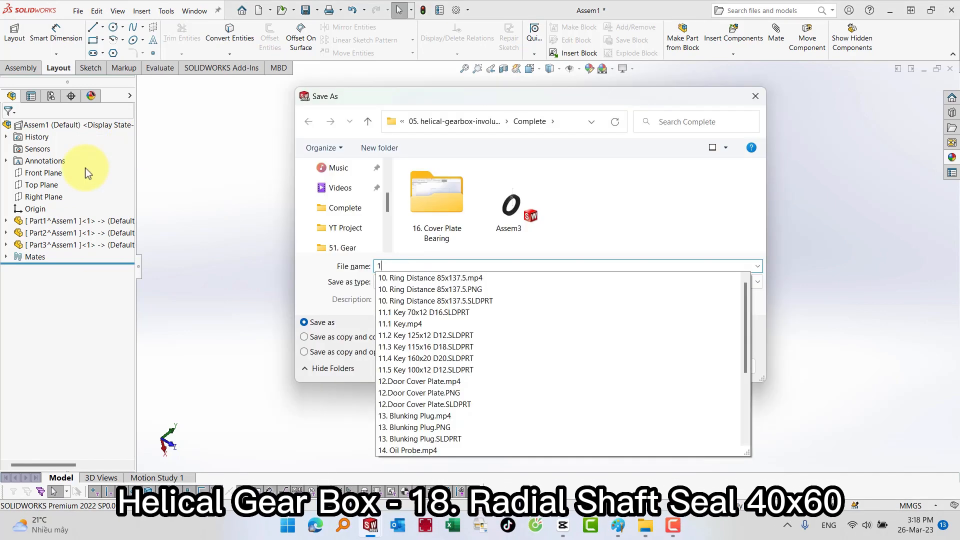
{"action": "type", "text": "6"}
{"action": "key", "text": "BackSpace"}
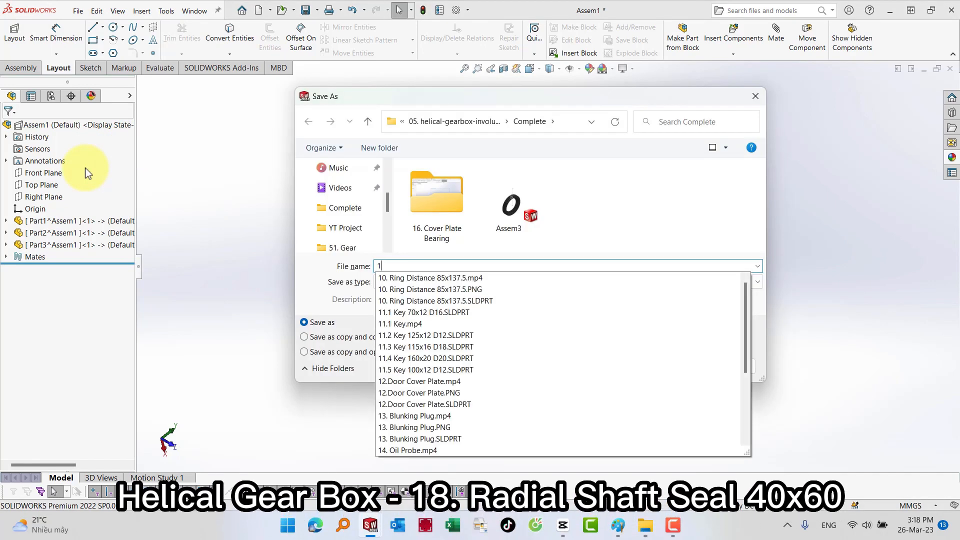
{"action": "type", "text": "7"}
{"action": "key", "text": "BackSpace"}
{"action": "type", "text": "8. Cuff 40x60"}
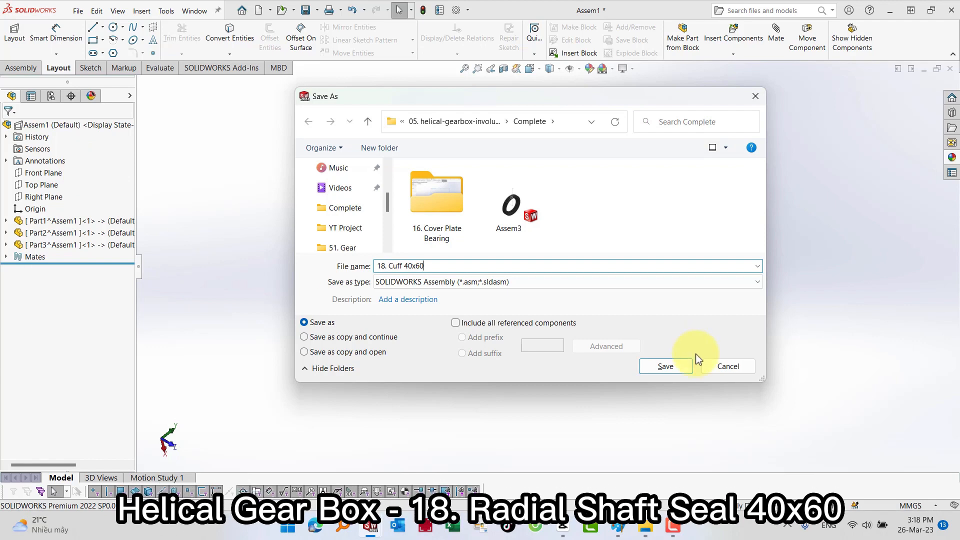
{"action": "left_click", "coordinate": [662, 366]}
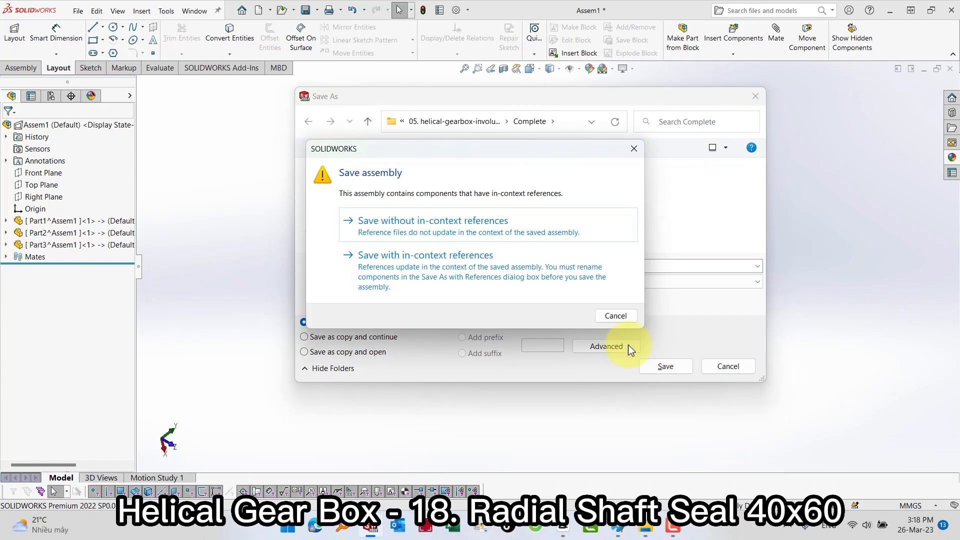
{"action": "left_click", "coordinate": [429, 268]}
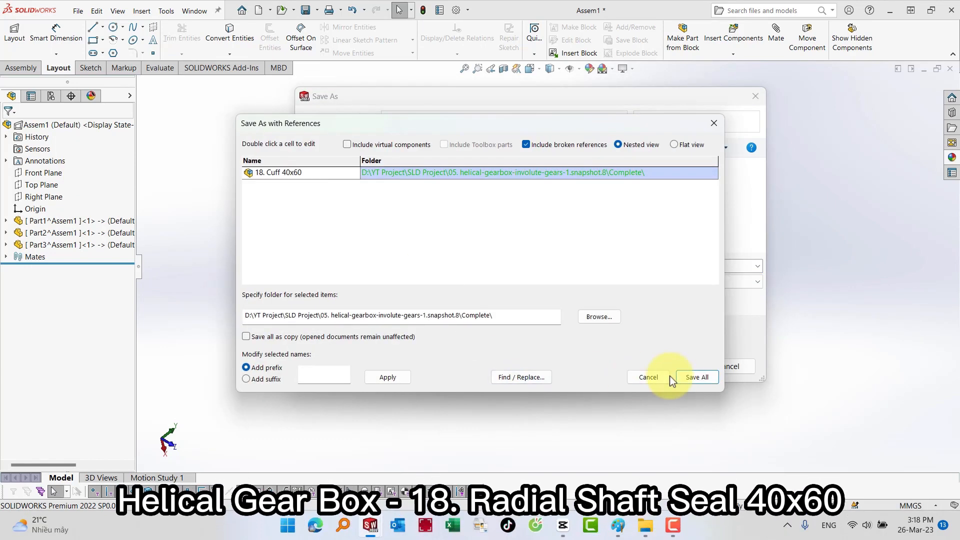
{"action": "left_click", "coordinate": [705, 380]}
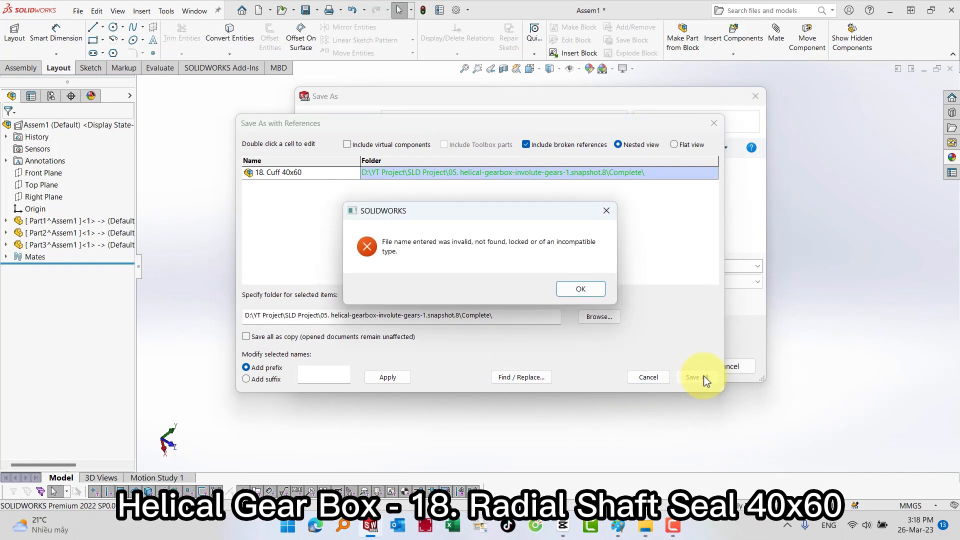
{"action": "left_click", "coordinate": [577, 288]}
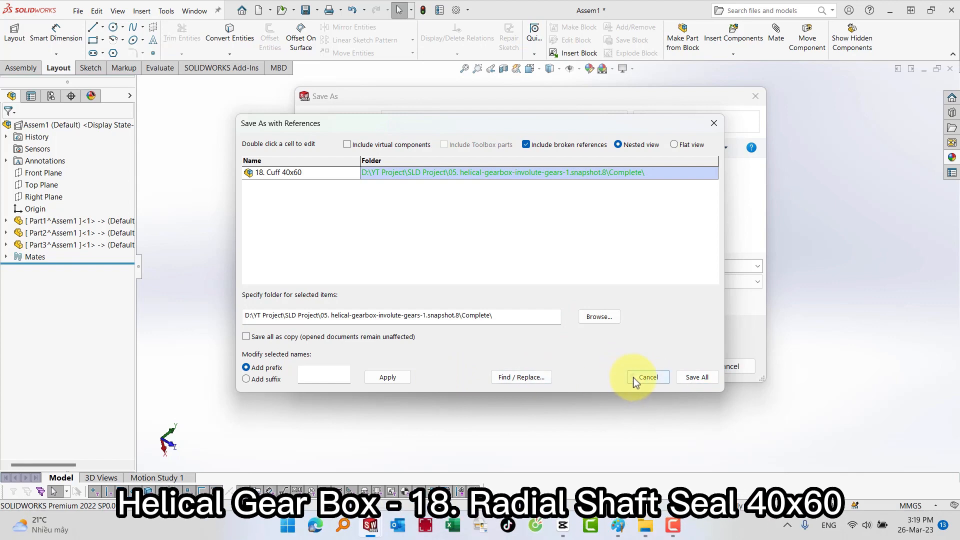
{"action": "left_click", "coordinate": [648, 376]}
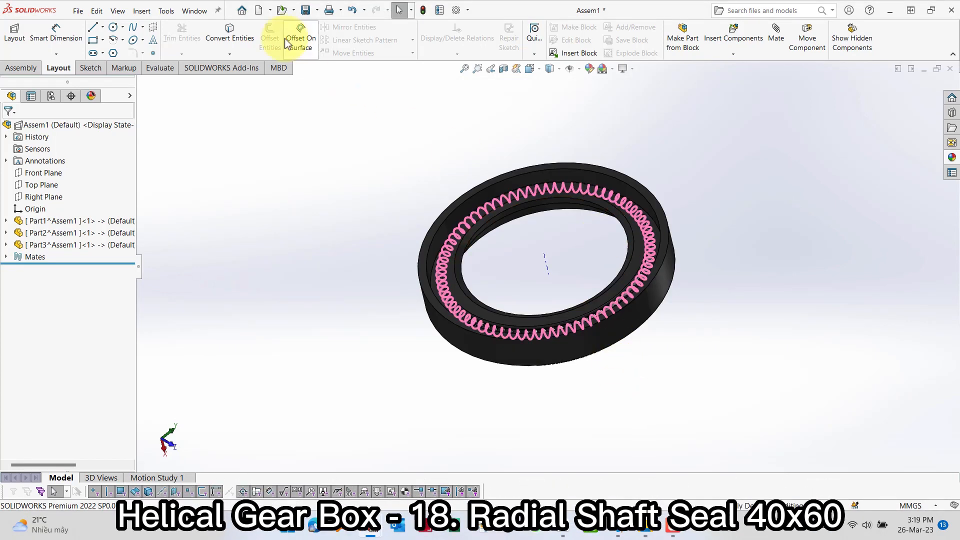
Save the assembly and its modified parts as 18. Cuff 40x60 in the Complete folder, without in-context references
{"action": "left_click", "coordinate": [80, 11]}
{"action": "left_click", "coordinate": [104, 130]}
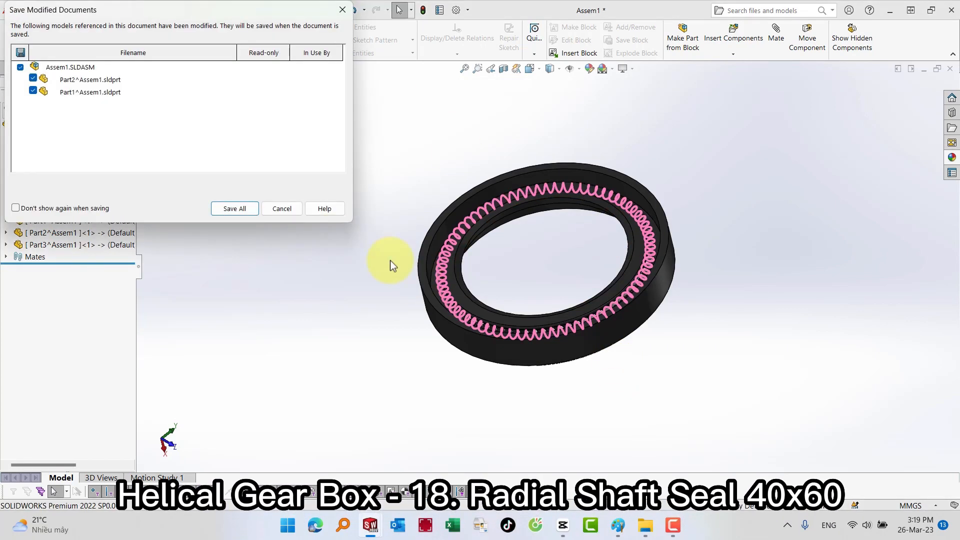
{"action": "left_click", "coordinate": [245, 214]}
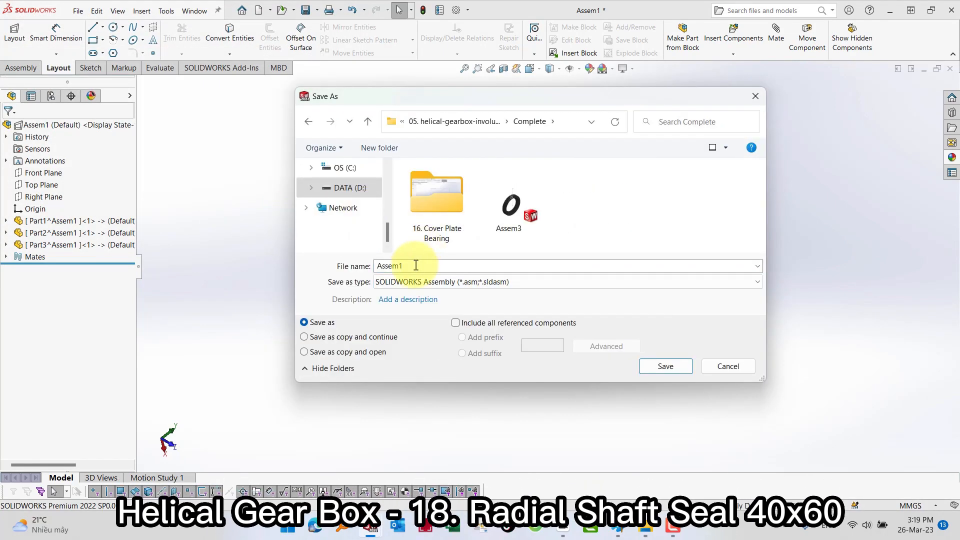
{"action": "left_click", "coordinate": [416, 265]}
{"action": "type", "text": "17"}
{"action": "key", "text": "BackSpace"}
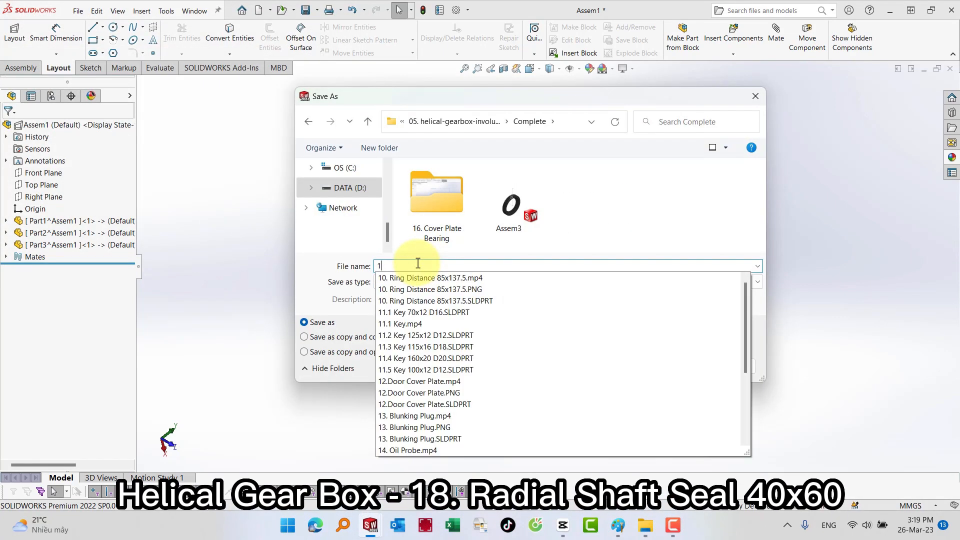
{"action": "type", "text": "8. Cuff 40x60"}
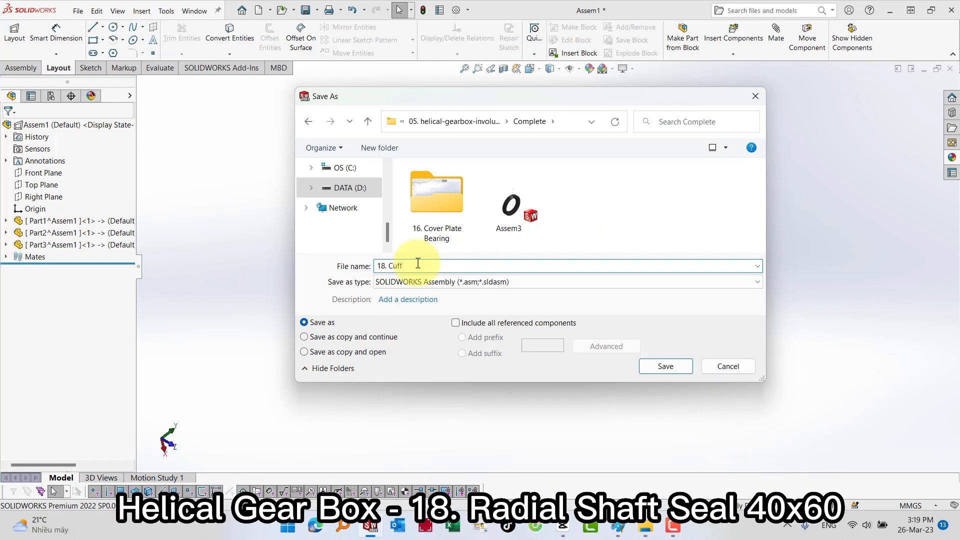
{"action": "left_click", "coordinate": [670, 364]}
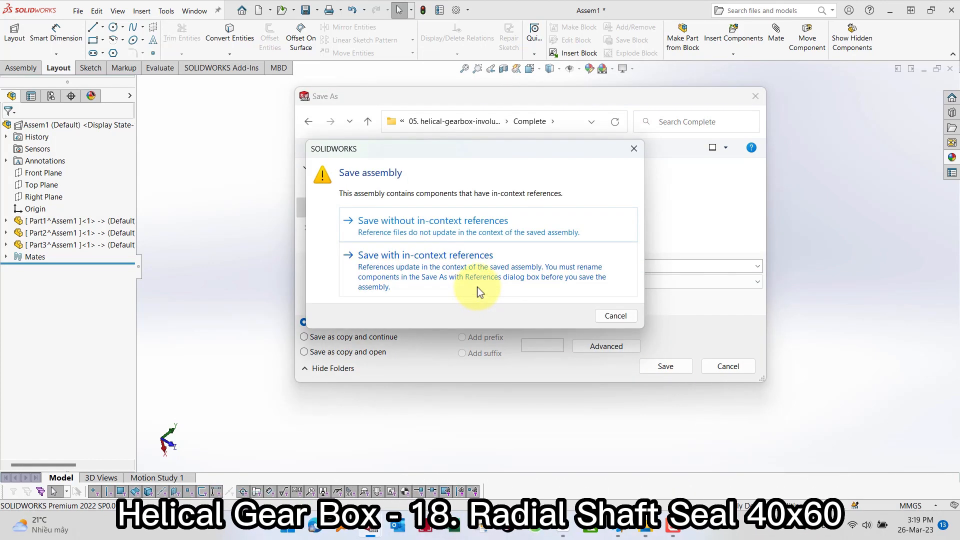
{"action": "left_click", "coordinate": [448, 233]}
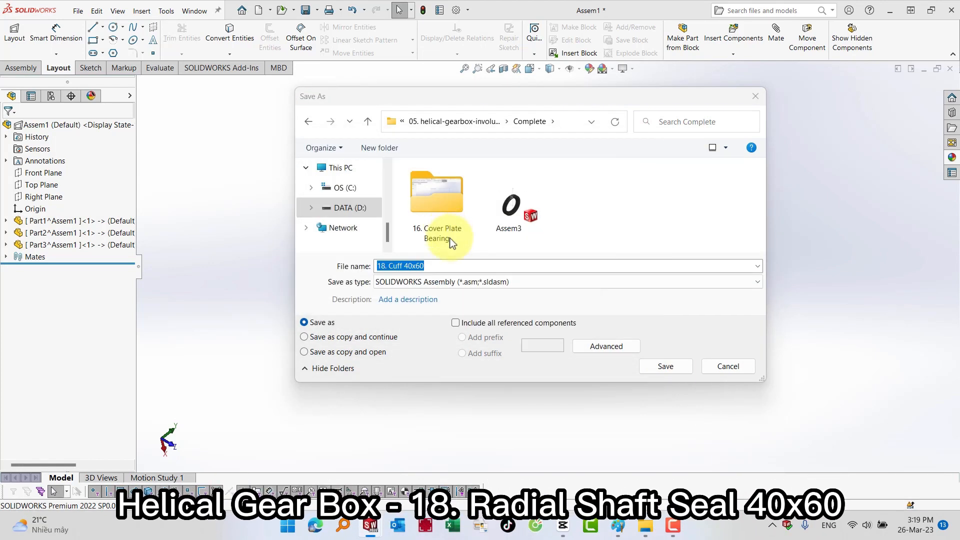
{"action": "left_click", "coordinate": [526, 226]}
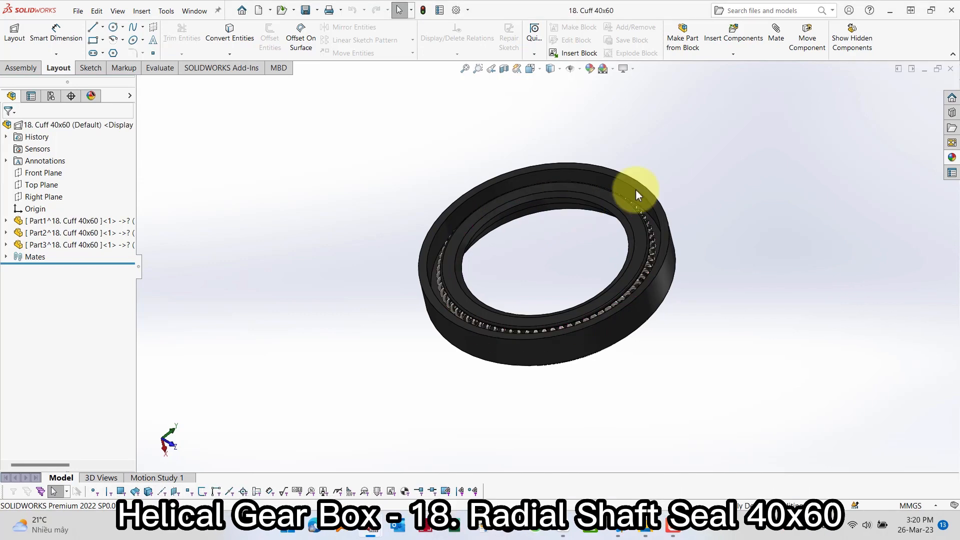
Examine the seal's cross-section in a temporary section view along the Front Plane offset about -6 mm, the Top Plane and the Right Plane
{"action": "middle_click_drag", "start_coordinate": [632, 191], "coordinate": [574, 126]}
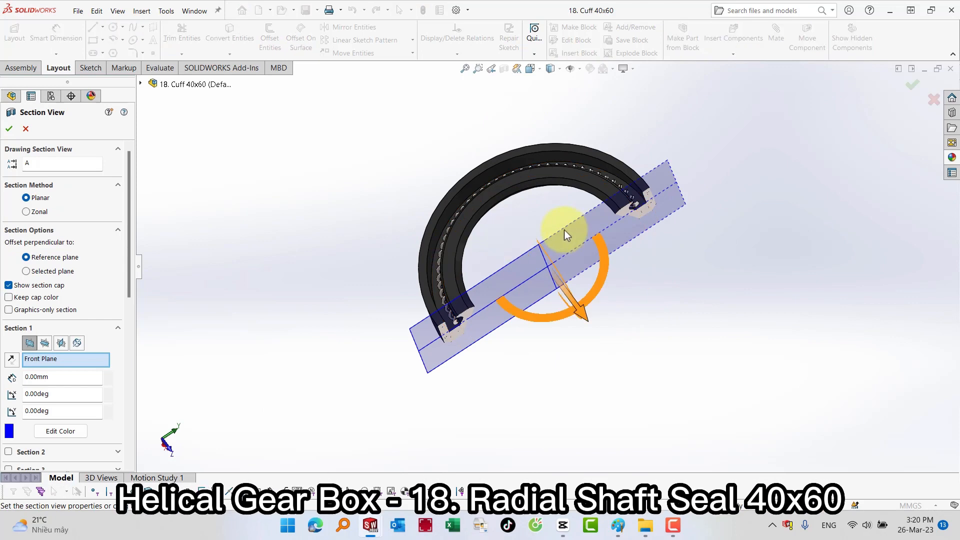
{"action": "mouse_move", "coordinate": [564, 230]}
{"action": "middle_mouse_down"}
{"action": "mouse_move", "coordinate": [540, 161]}
{"action": "mouse_move", "coordinate": [563, 245]}
{"action": "middle_mouse_up"}
{"action": "scroll", "coordinate": [526, 266], "scroll_direction": "down", "scroll_amount": 3}
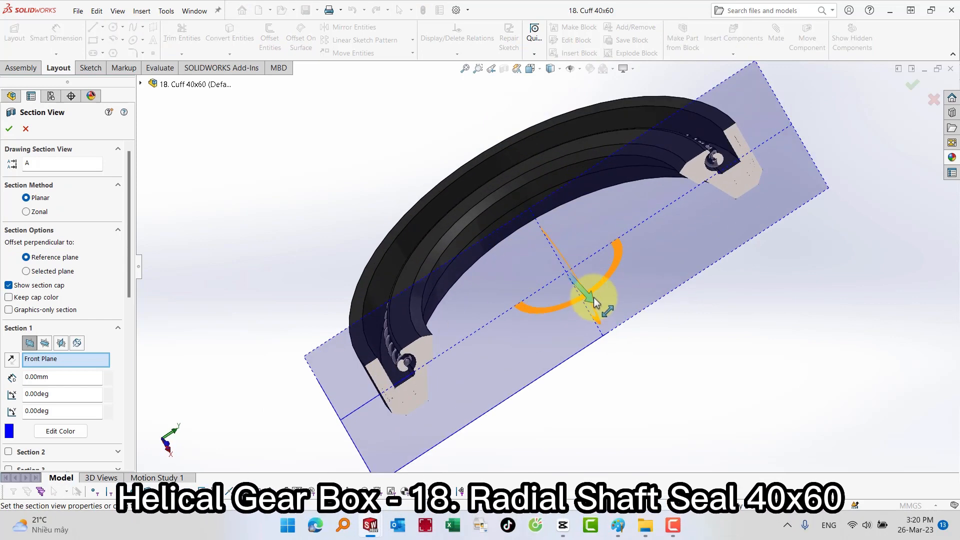
{"action": "left_click_drag", "start_coordinate": [595, 303], "coordinate": [575, 283]}
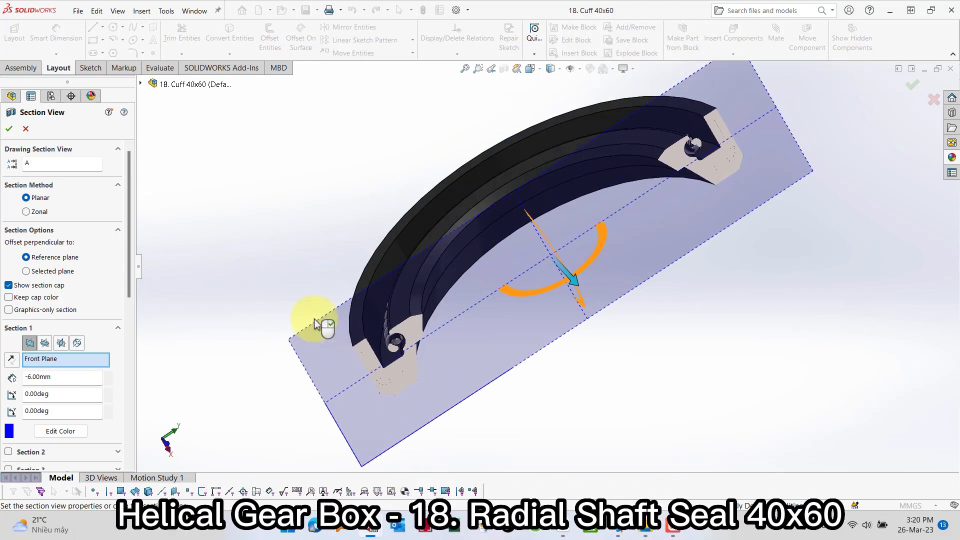
{"action": "left_click", "coordinate": [44, 343]}
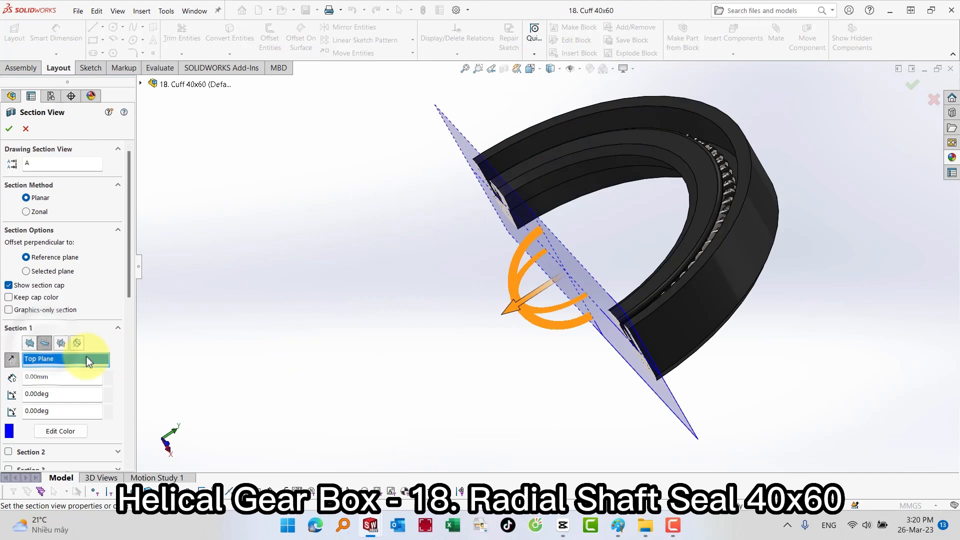
{"action": "left_click", "coordinate": [61, 342]}
{"action": "left_click_drag", "start_coordinate": [554, 256], "coordinate": [555, 220]}
{"action": "left_click", "coordinate": [29, 131]}
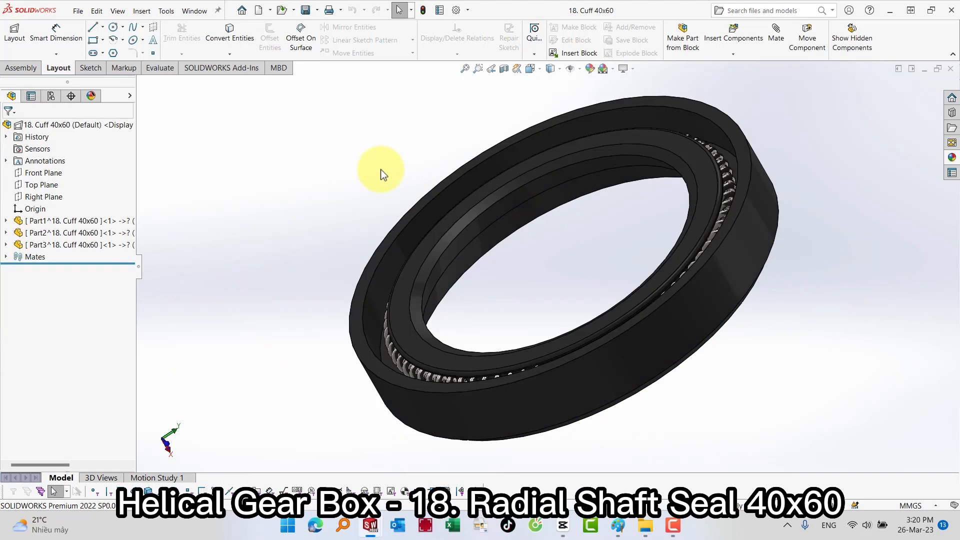